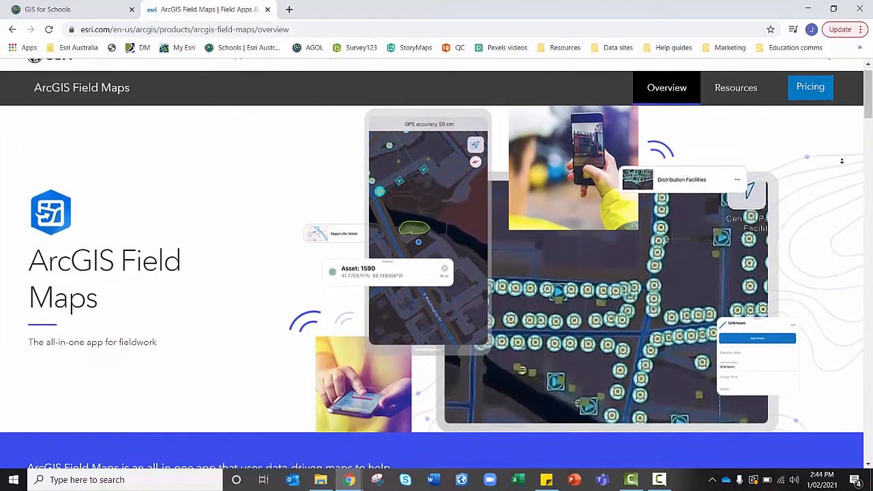
Read through the ArcGIS Field Maps overview page, from the introduction to the section on what the app can do
scroll(842, 161, "down", 1)
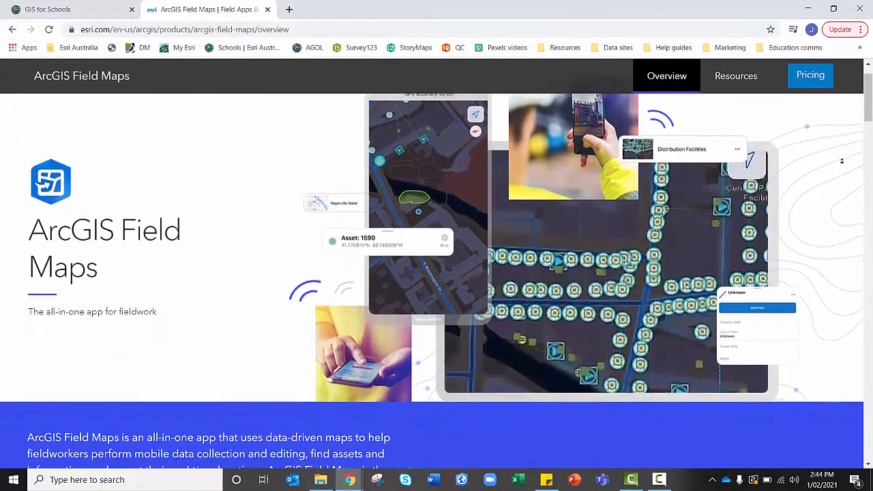
scroll(842, 161, "down", 1)
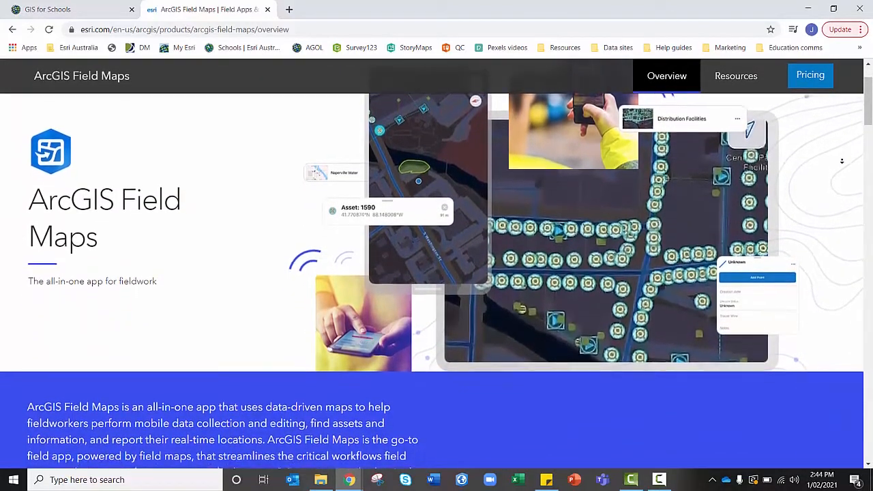
scroll(842, 161, "down", 1)
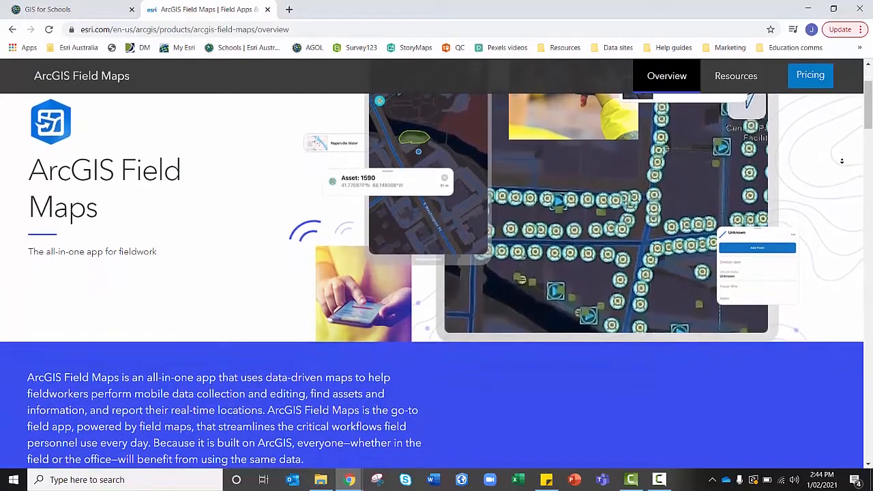
scroll(841, 161, "down", 1)
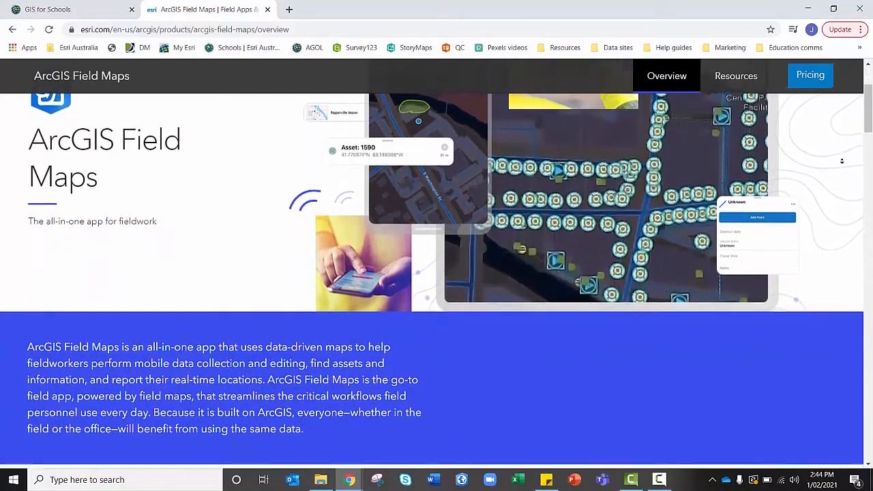
scroll(842, 161, "down", 1)
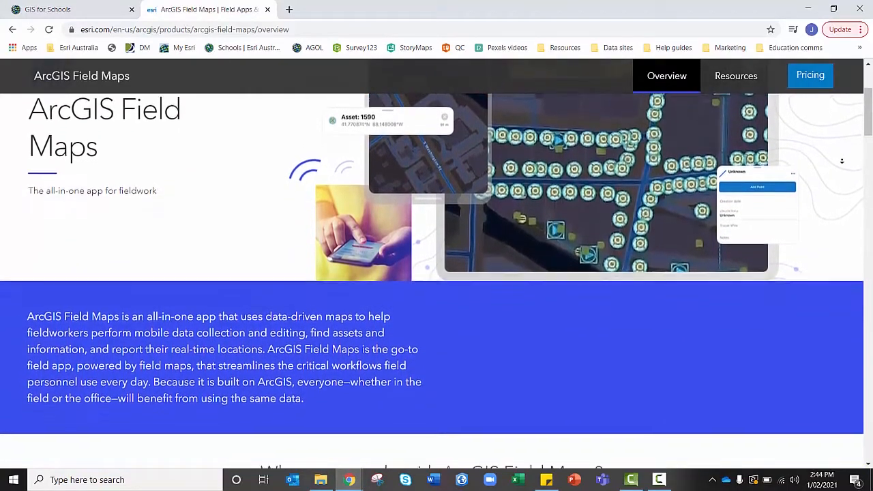
scroll(842, 161, "down", 1)
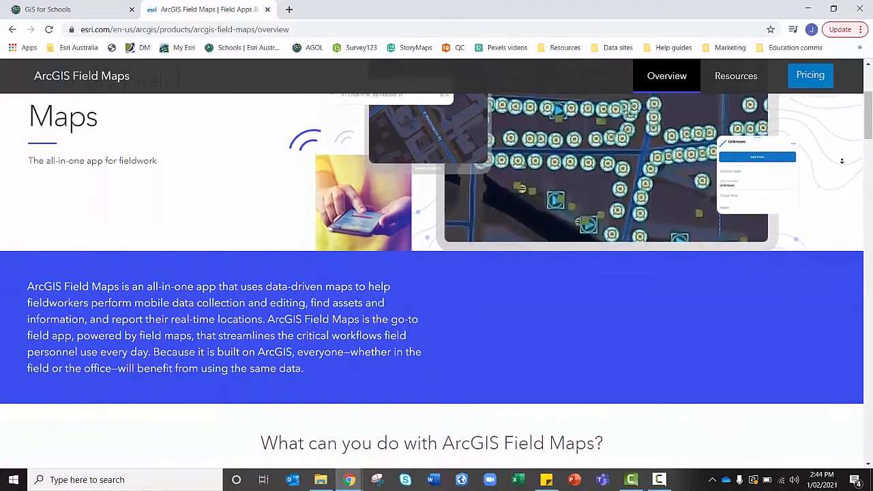
scroll(842, 161, "down", 1)
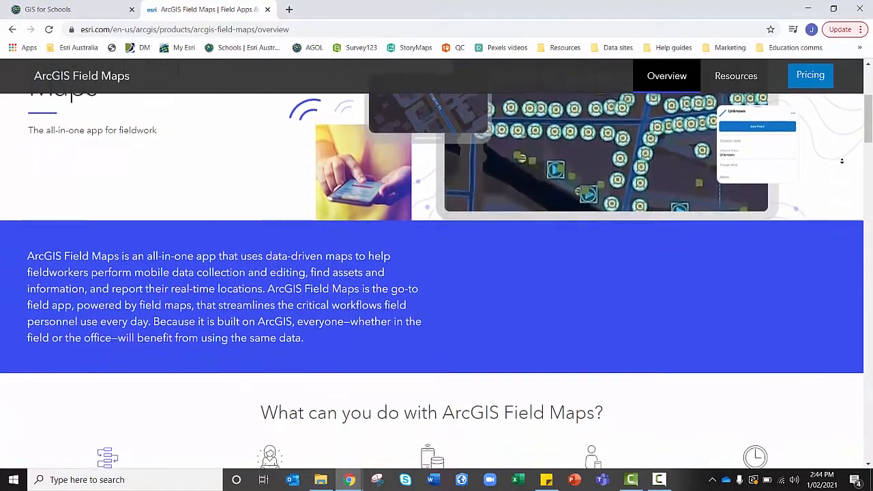
scroll(842, 161, "down", 1)
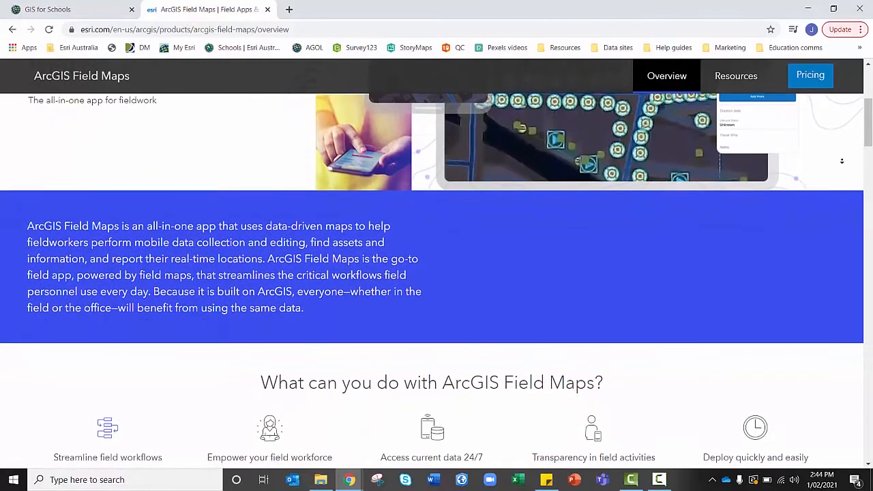
scroll(842, 161, "down", 1)
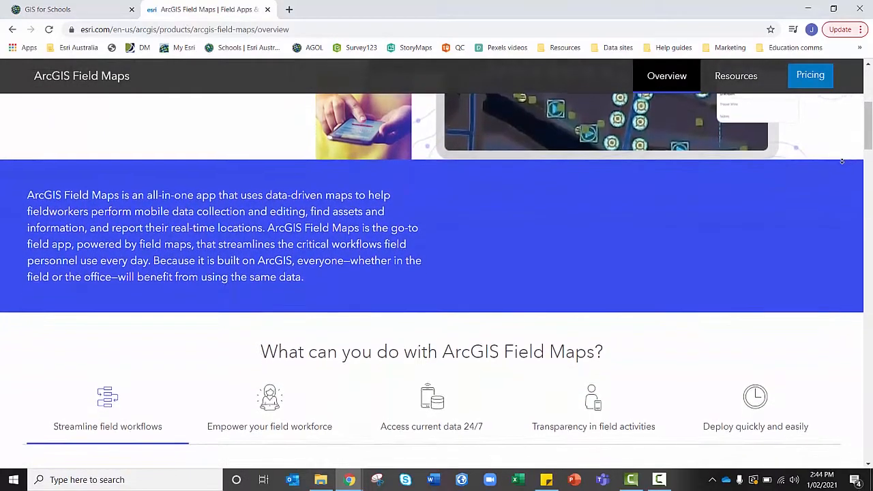
scroll(842, 161, "down", 1)
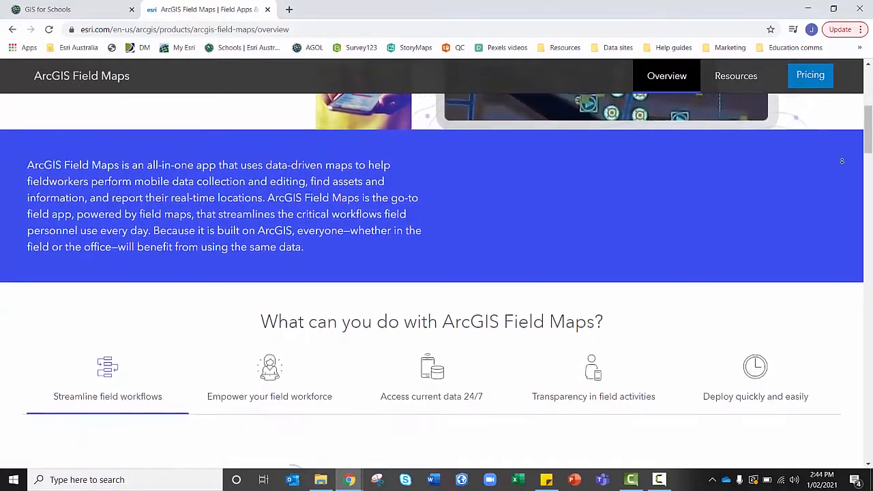
scroll(842, 161, "down", 1)
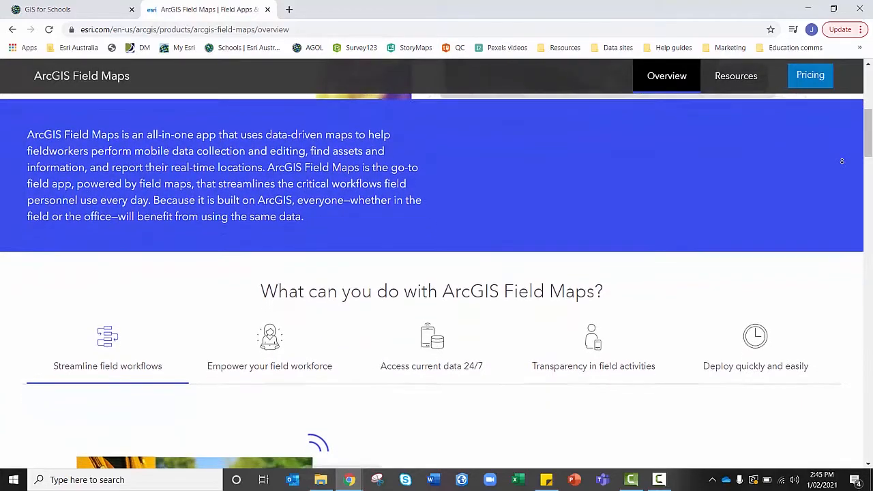
scroll(842, 161, "down", 1)
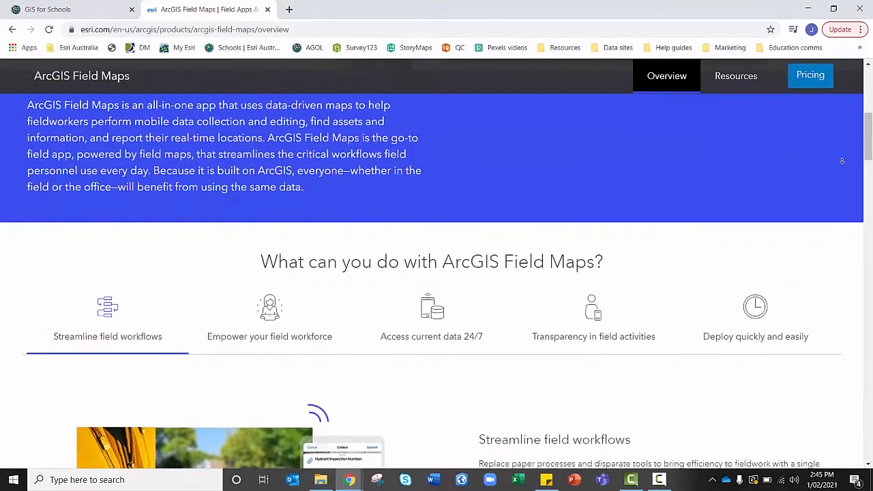
scroll(842, 161, "down", 1)
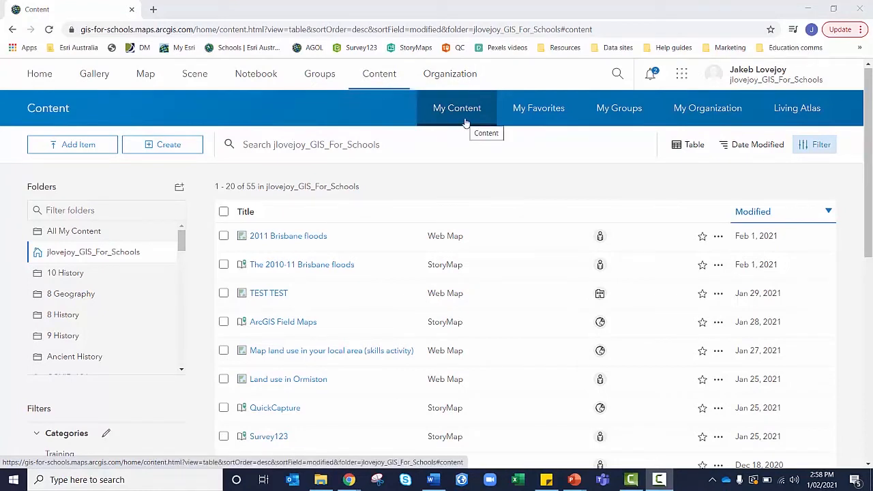
Start creating a feature layer from the Points, lines, and polygons template in the Build a layer category
left_click(148, 151)
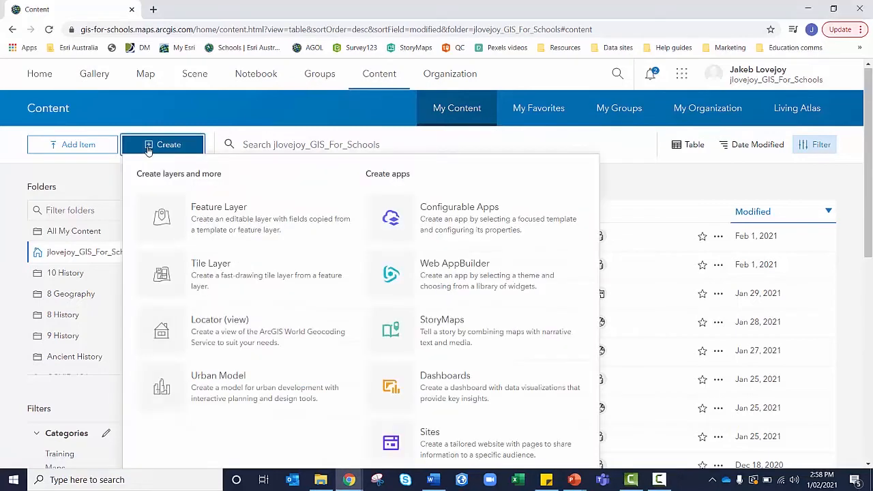
left_click(199, 216)
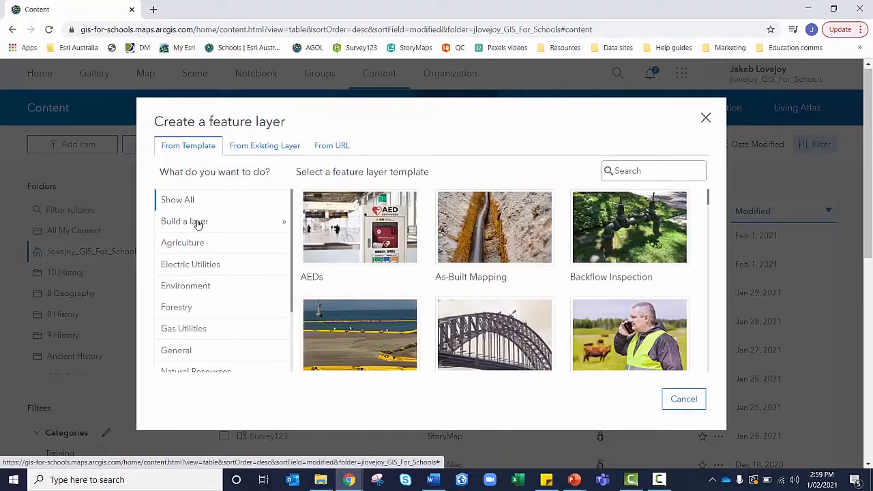
left_click(198, 224)
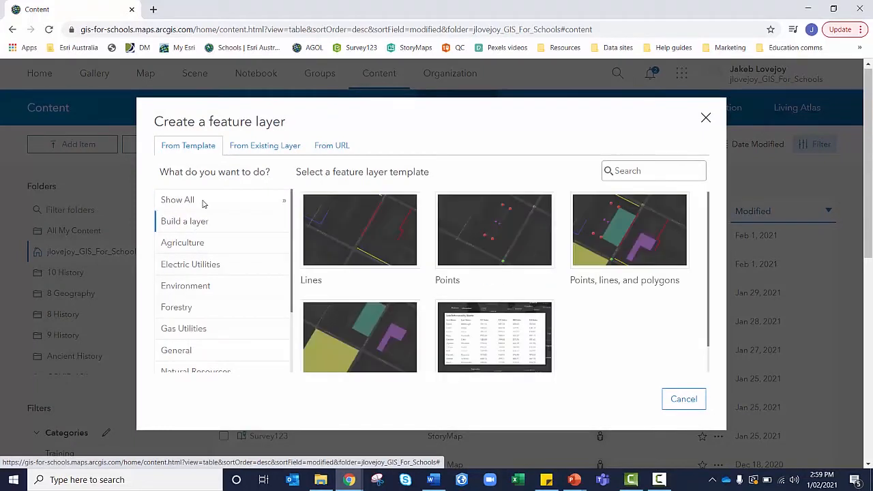
left_click(604, 243)
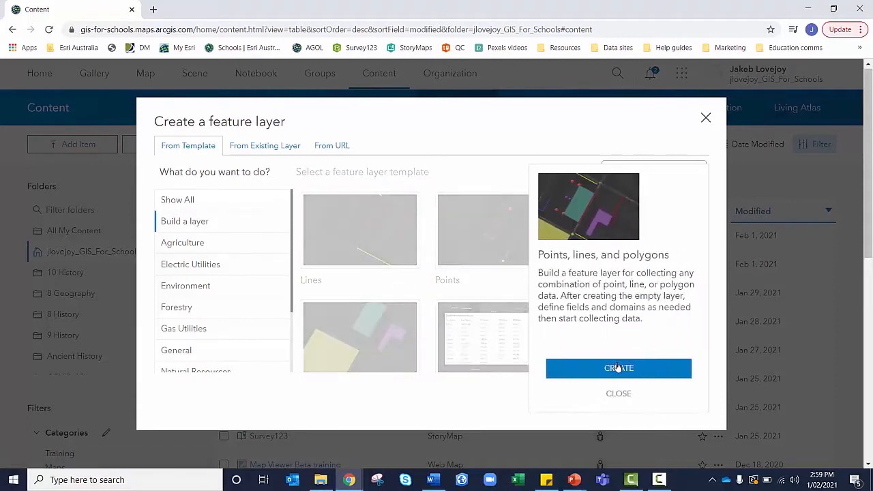
left_click(618, 368)
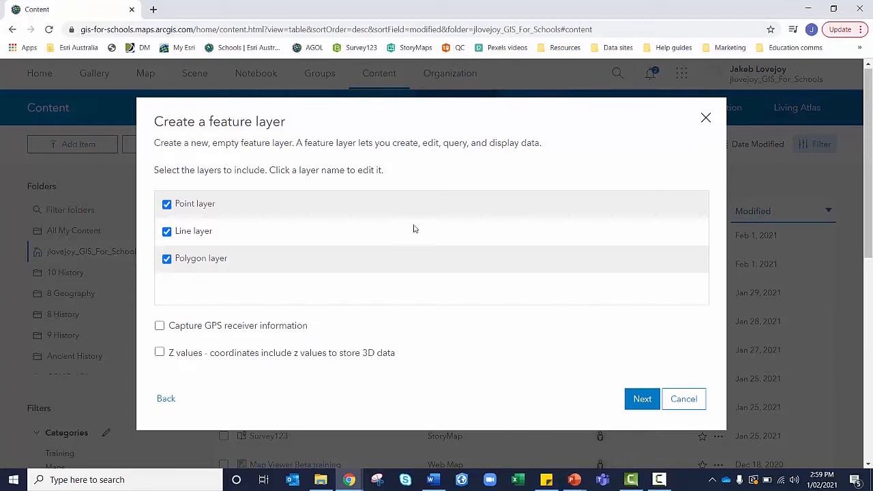
Rename the point layer as Collection sites and the line layer as Access paths
left_click(210, 203)
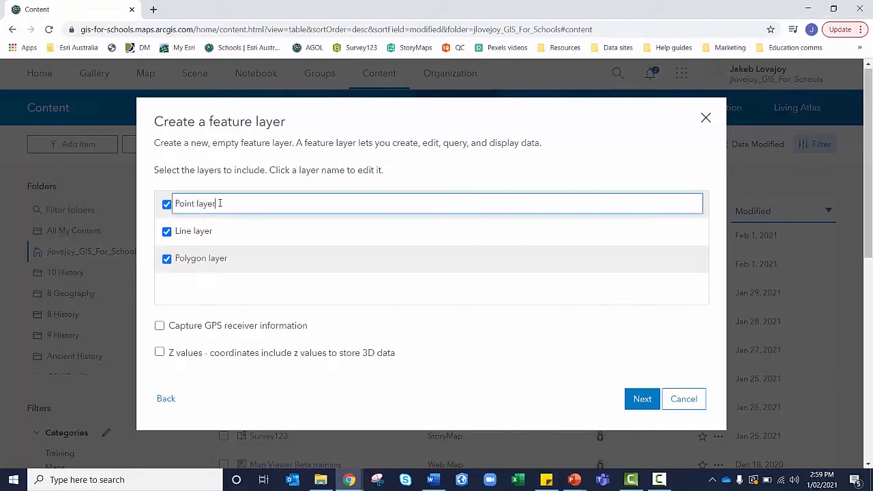
left_click_drag(219, 204, 170, 203)
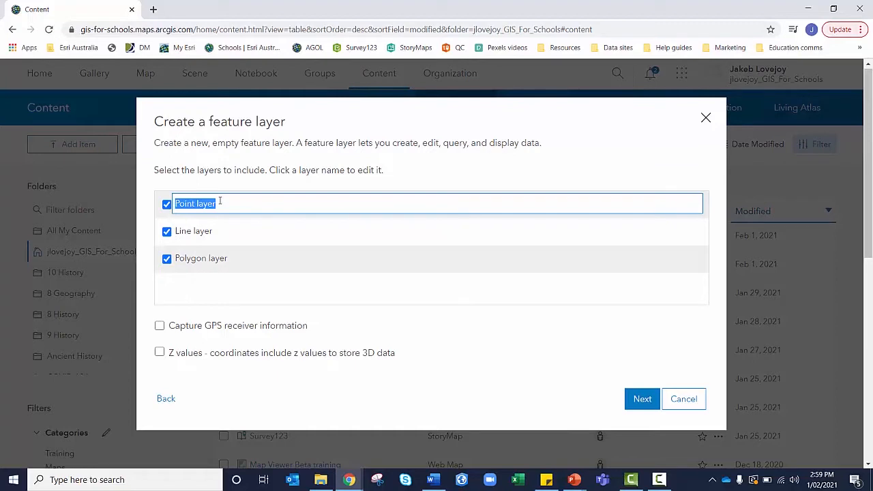
type("Collection sites")
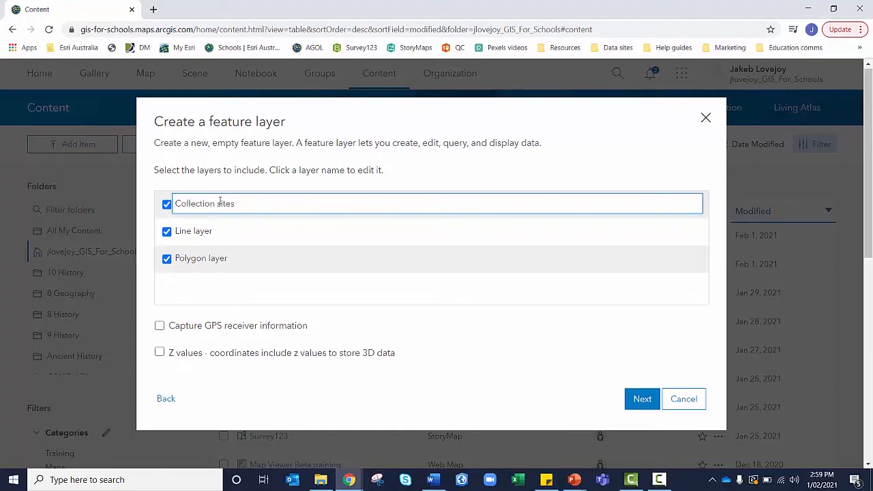
left_click(211, 233)
left_click_drag(211, 232, 157, 240)
type("A")
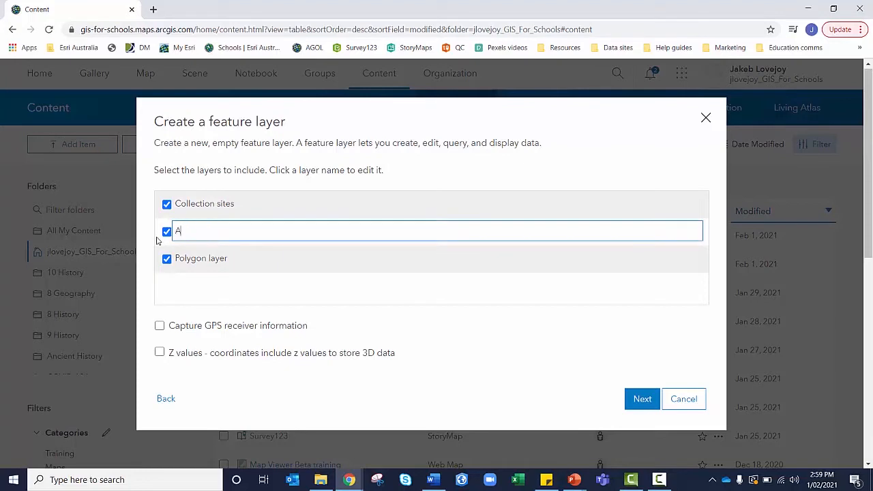
type("ccess paths")
Rename the polygon layer as Land use observations
left_click(228, 258)
left_click_drag(228, 257, 164, 266)
type("La")
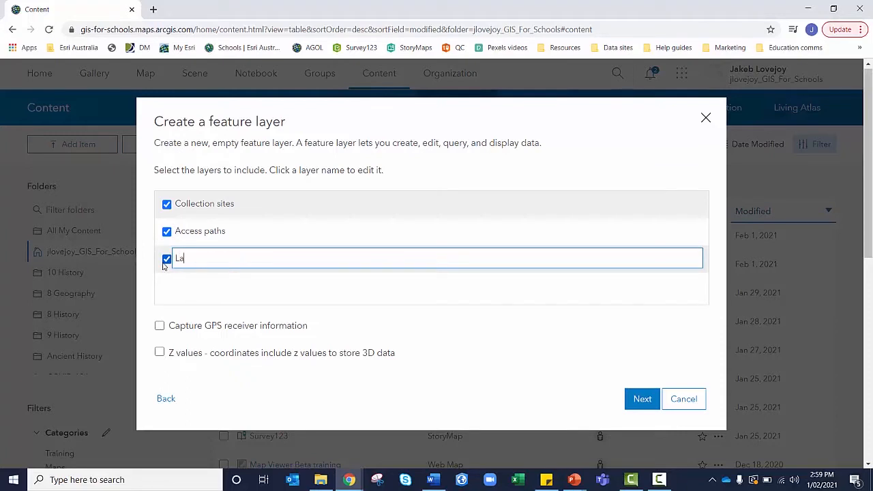
type("nd use observations")
left_click(540, 334)
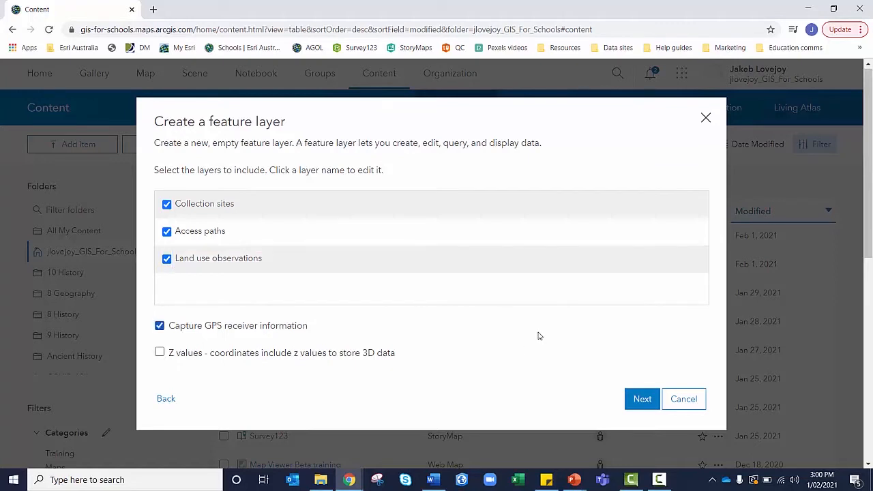
Turn off capturing of GPS receiver information and set the new layer's map extent to show Australia
left_click(159, 326)
left_click(643, 404)
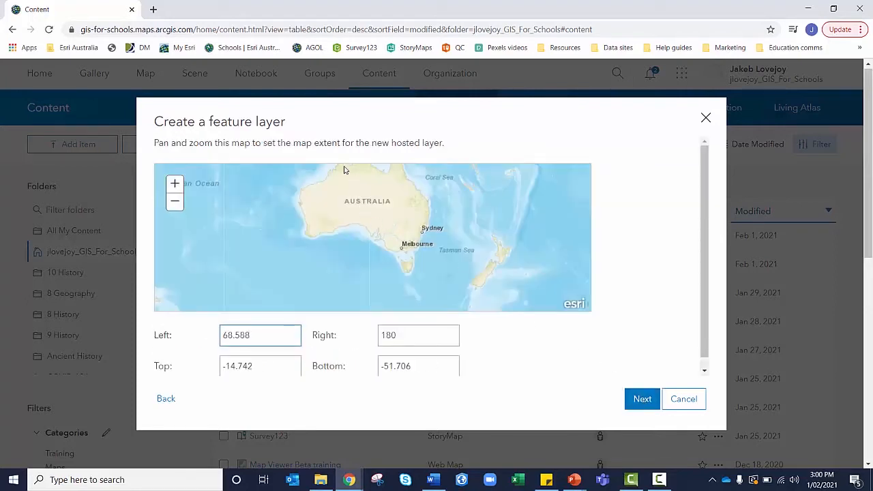
left_click_drag(358, 203, 394, 225)
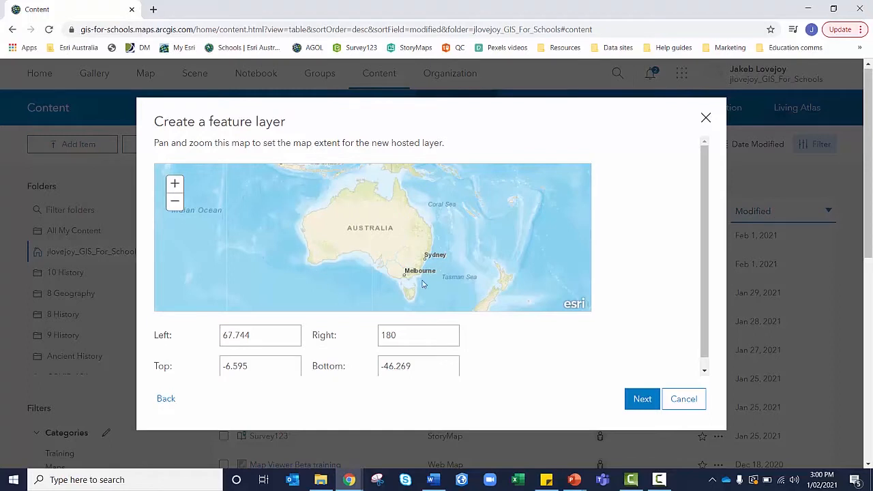
left_click(643, 400)
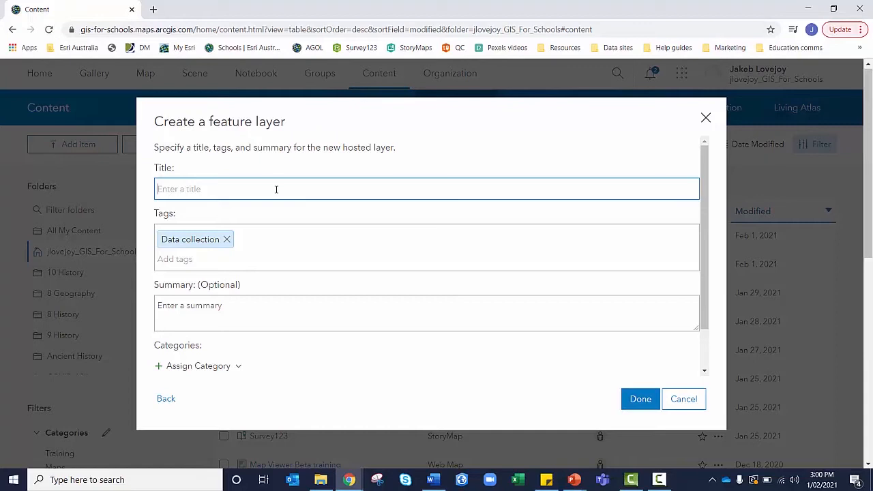
Title the feature layer "ArcGIS Field Maps training - data collection along the Brisbane river"
type("ArcGIS Field Maps ra")
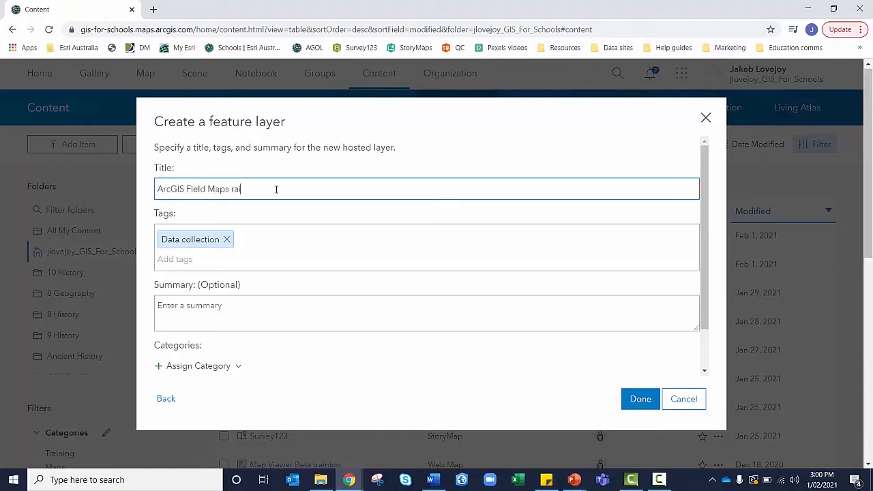
key("BackSpace")
key("BackSpace")
type("training - data collection along the ")
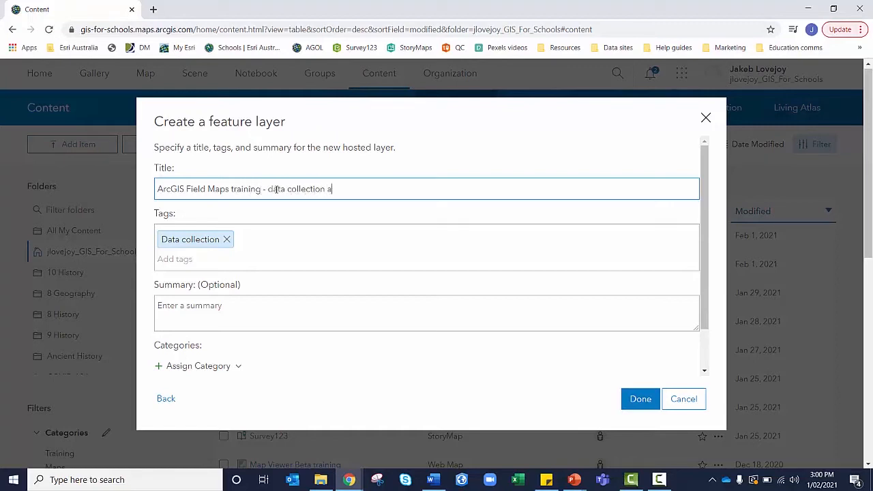
type("Brisbane river")
Add the tag "Year 11 assessment task" to the feature layer
left_click(226, 260)
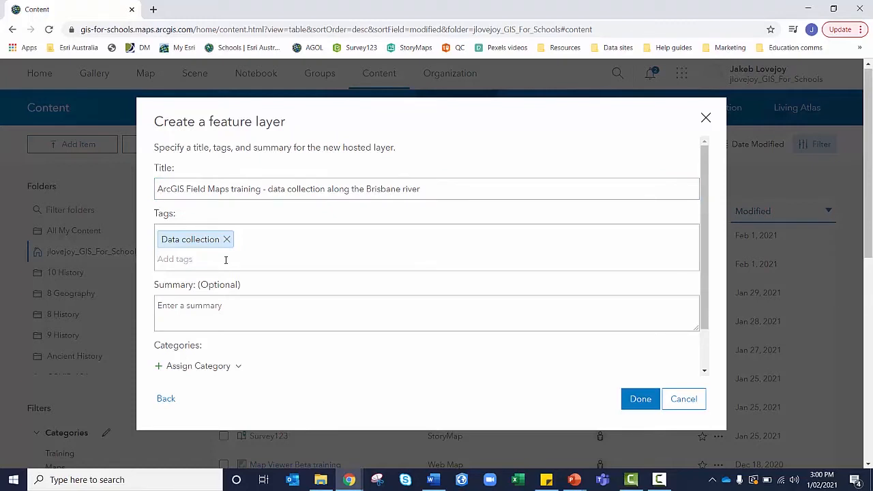
type("Year ")
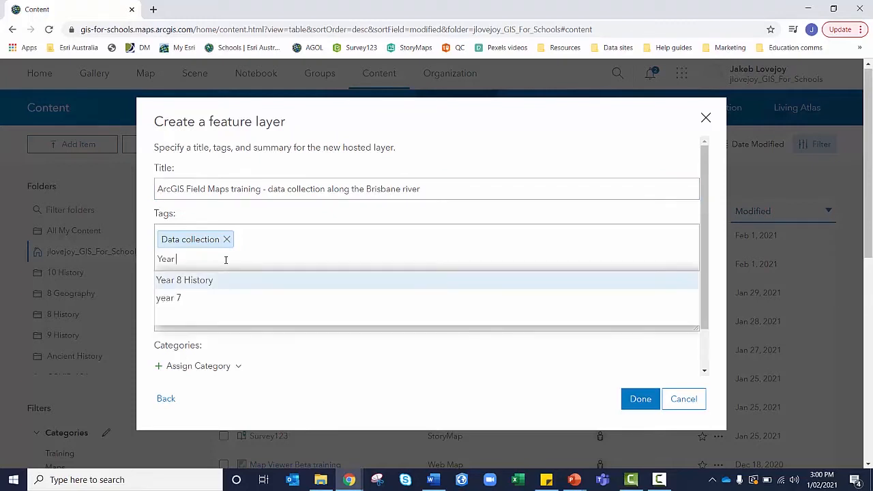
type("11 ass")
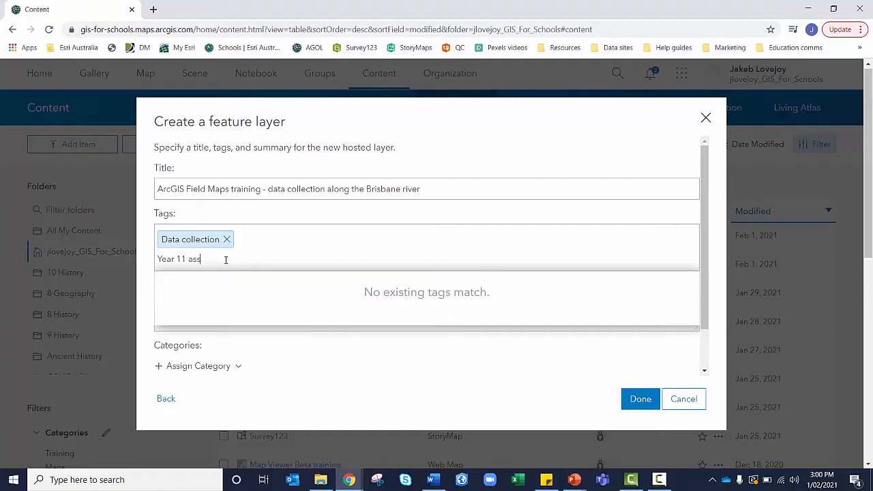
type("essment")
type("task")
key("Return")
Enter the feature layer's summary as "These feature layers have been designed for Year 11 assessment."
left_click(215, 312)
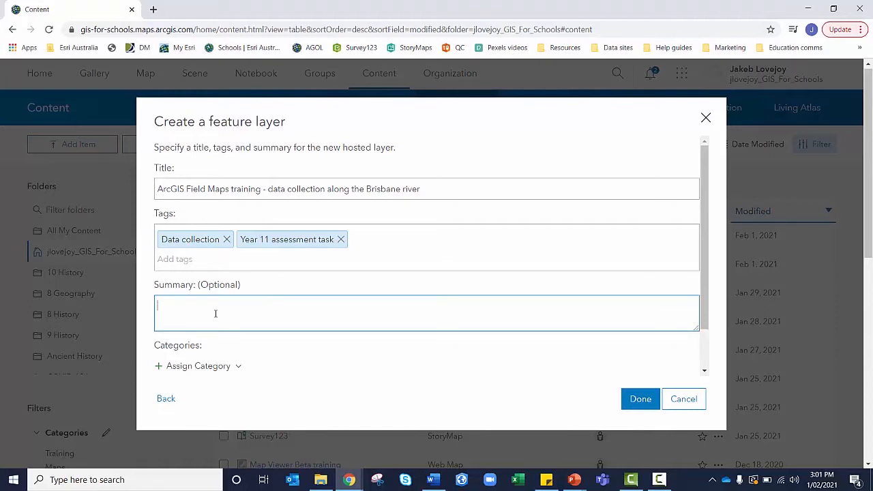
type("These feature layers havebeen")
key("BackSpace")
key("BackSpace")
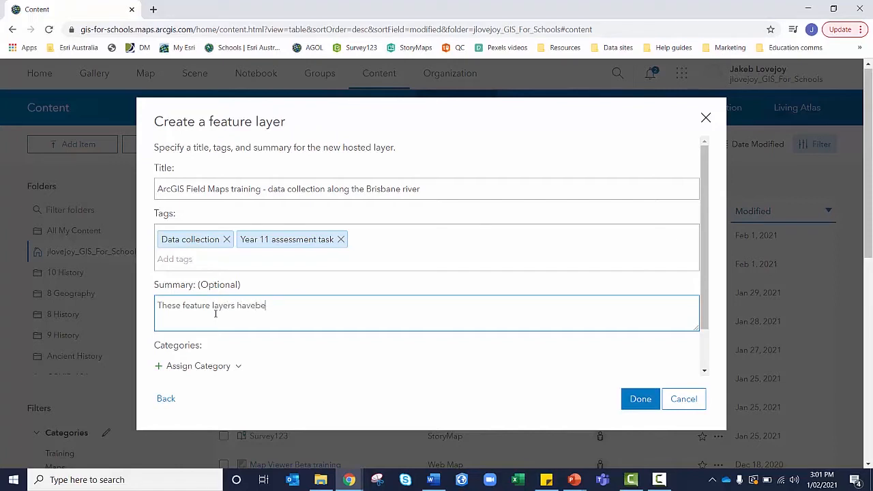
key("BackSpace")
key("BackSpace")
type("been designed for Year 11 assessment.")
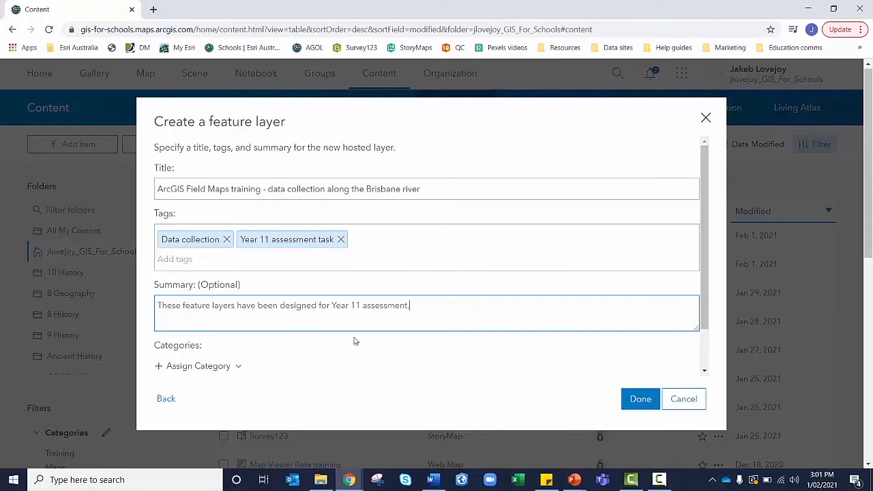
Retitle the feature layer "ArcGIS Field Maps training_data collection along the Brisbane river" and finish creating it
left_click(639, 402)
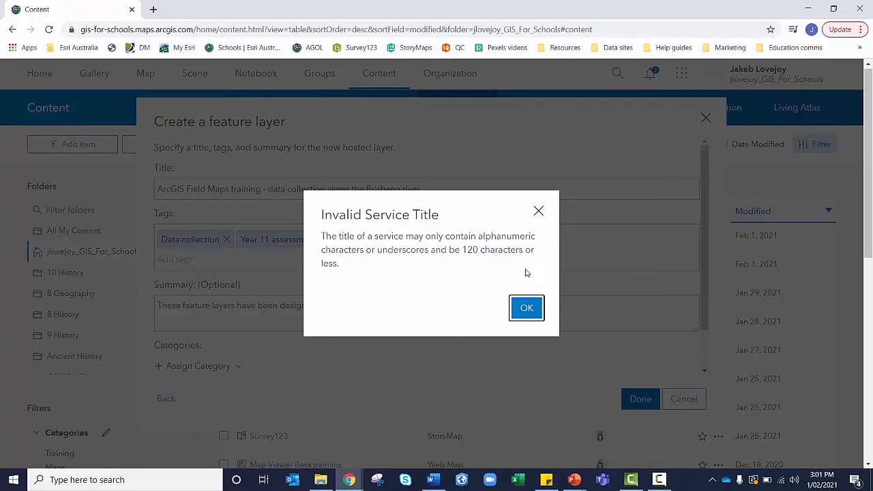
left_click(526, 308)
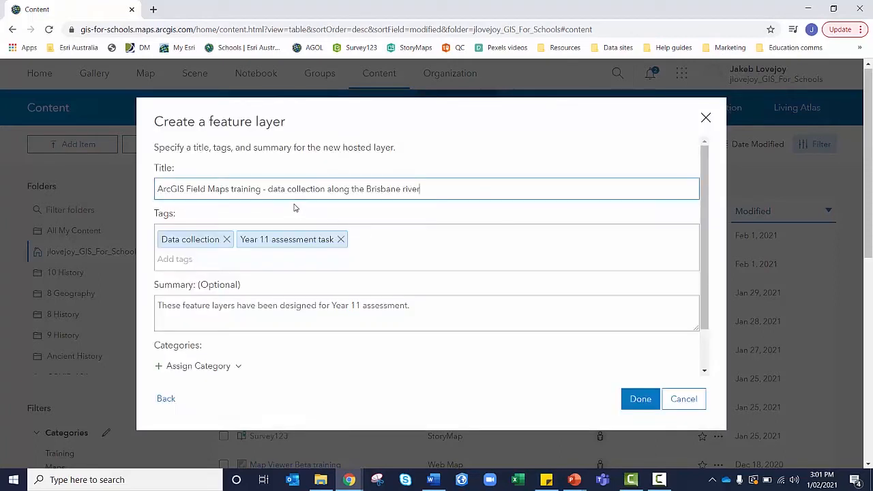
double_click(266, 191)
key("BackSpace")
key("BackSpace")
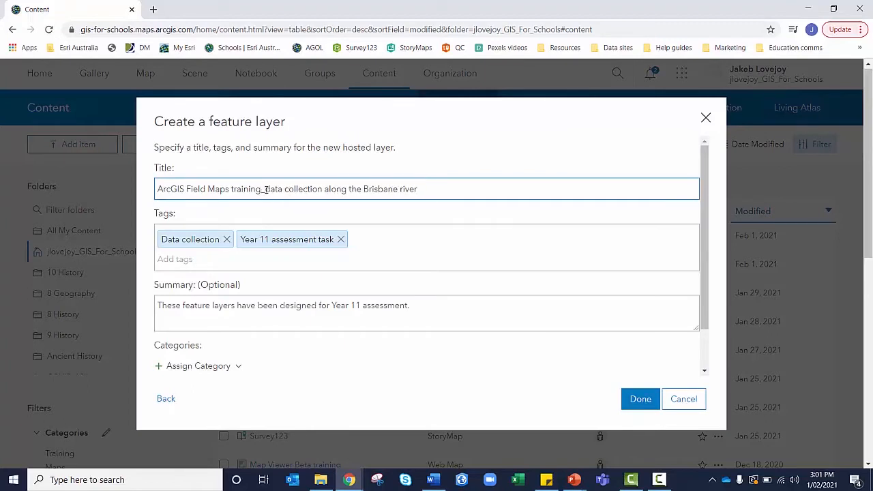
left_click(637, 398)
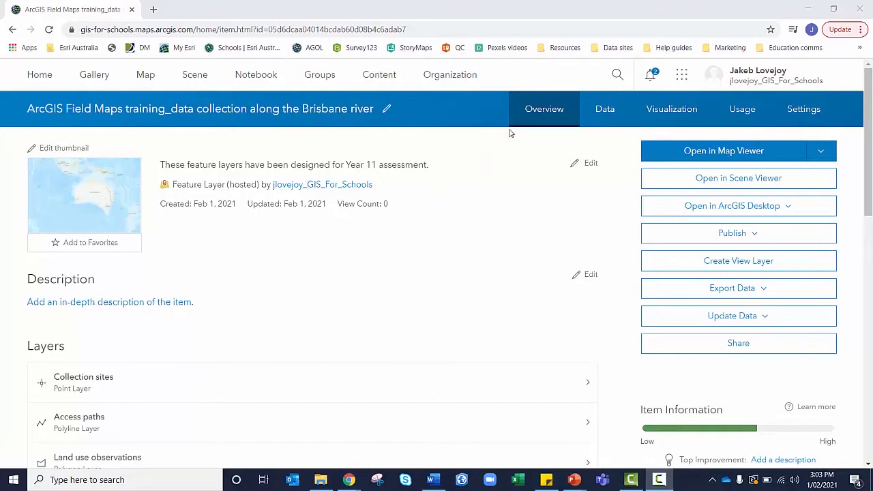
Open the new feature layer's data and show the fields of the Collection sites layer
left_click(610, 111)
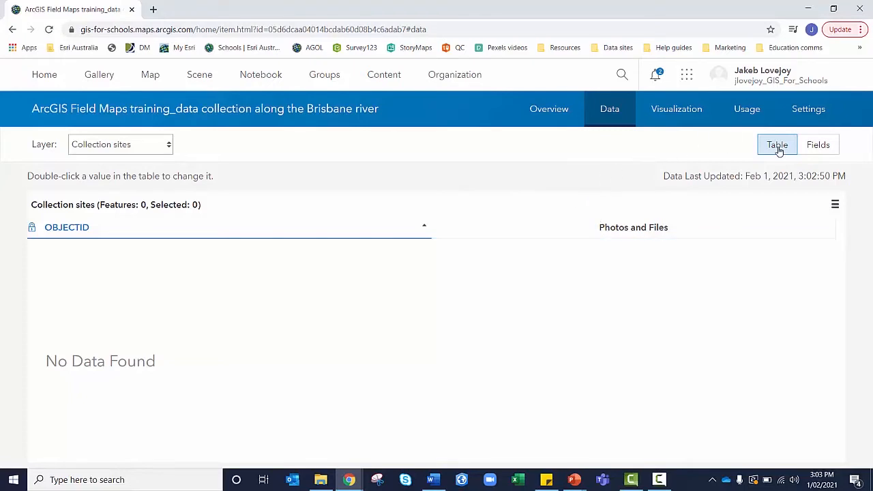
left_click(815, 148)
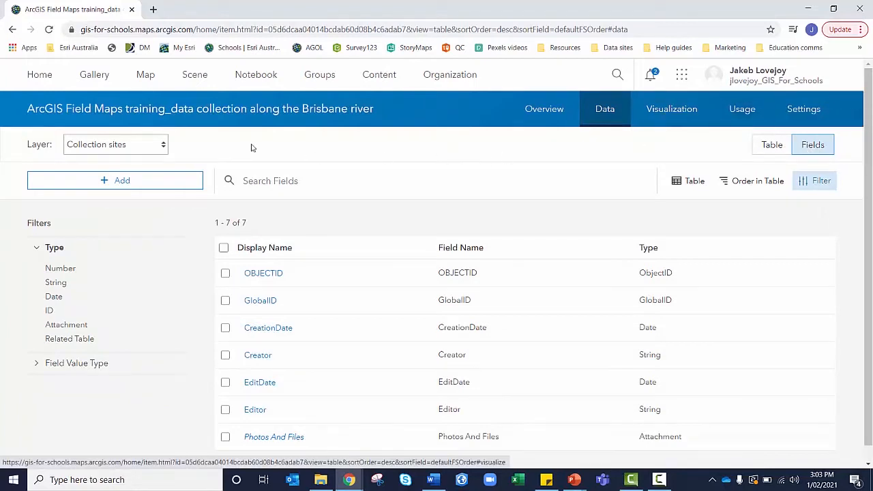
left_click(120, 147)
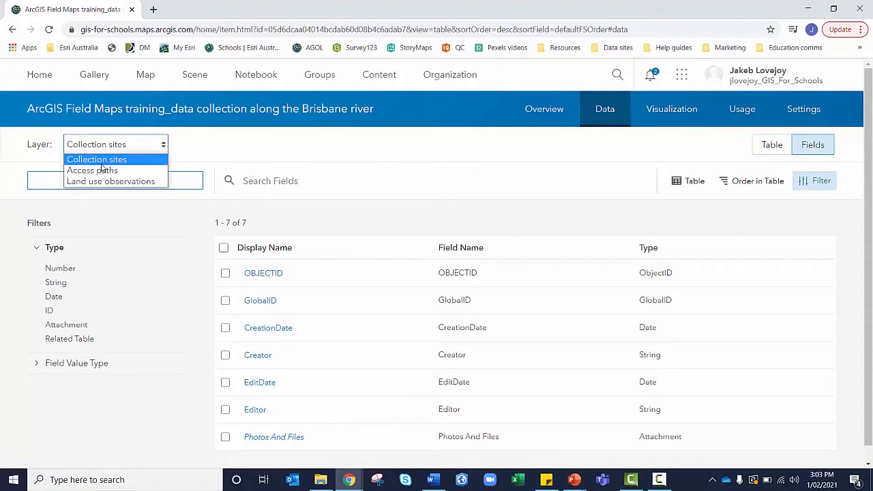
left_click(102, 163)
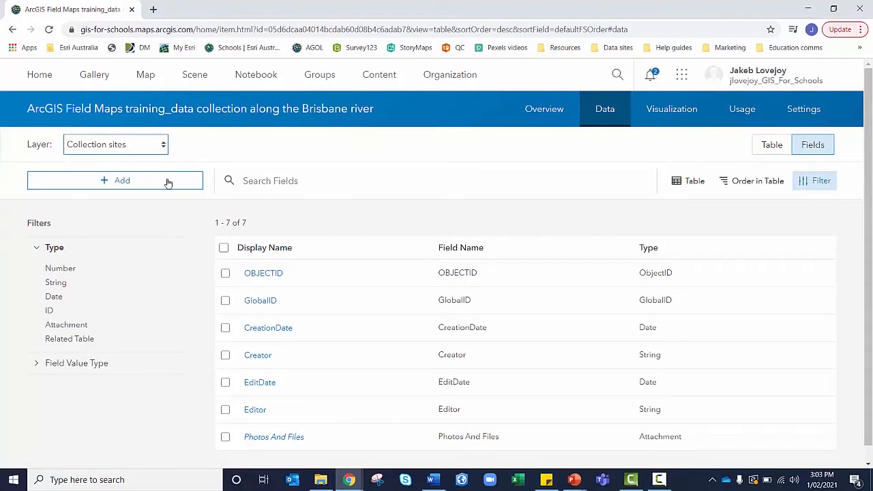
Add an Integer field named CollectionSite with the display name "Collection Site" to the Collection sites layer
left_click(129, 187)
left_click(130, 188)
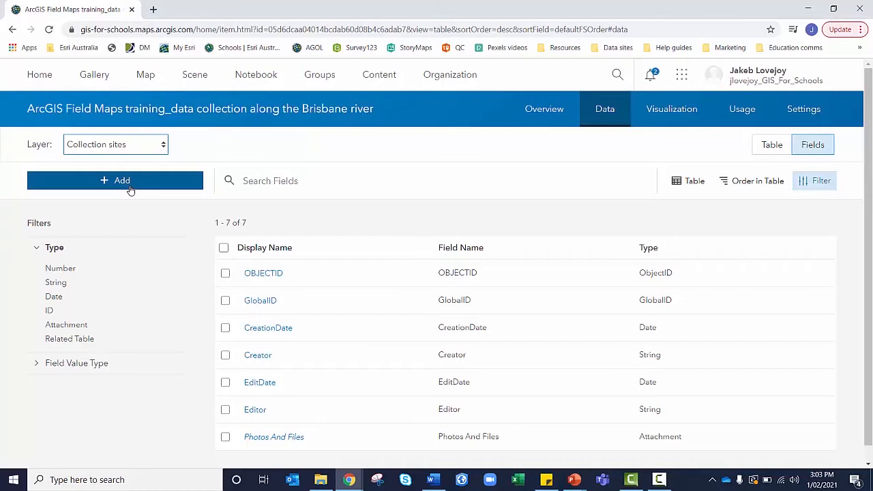
left_click(130, 189)
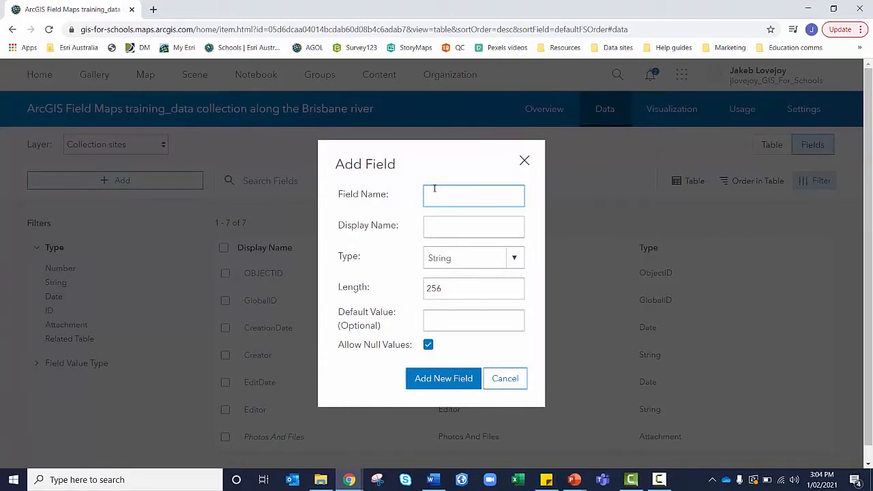
type("CollectionSite")
left_click(435, 224)
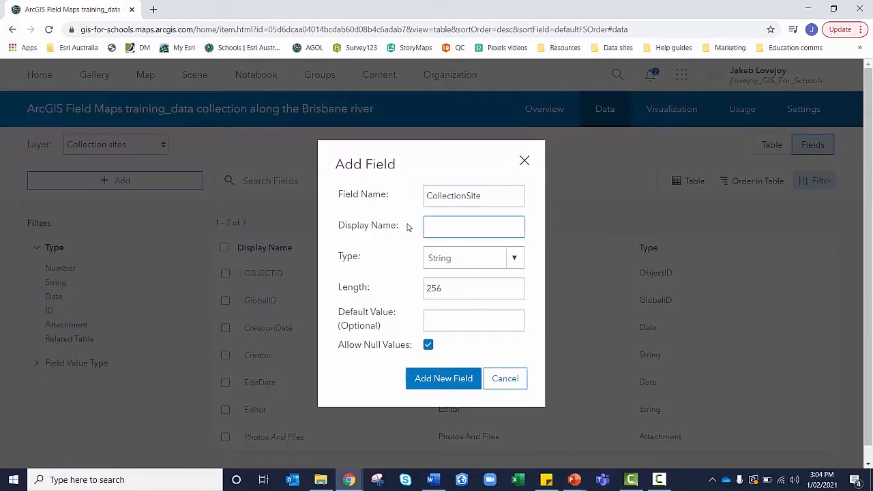
type("Collection Site")
left_click(446, 263)
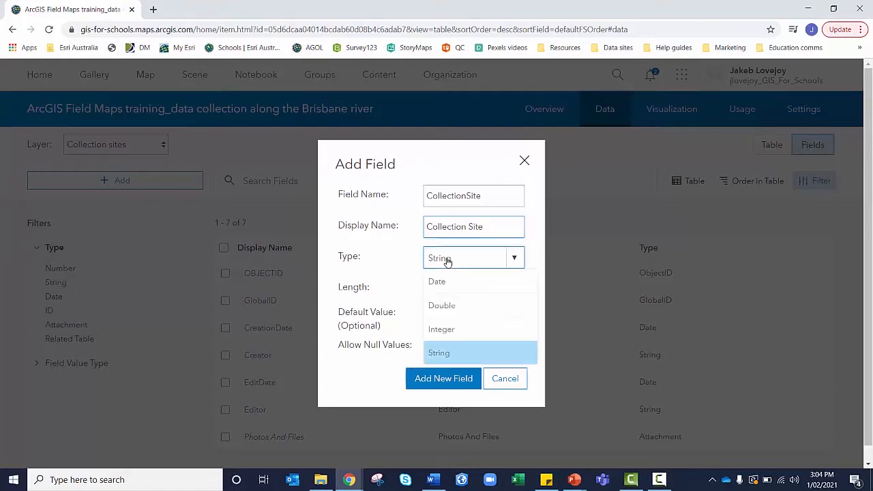
left_click(449, 329)
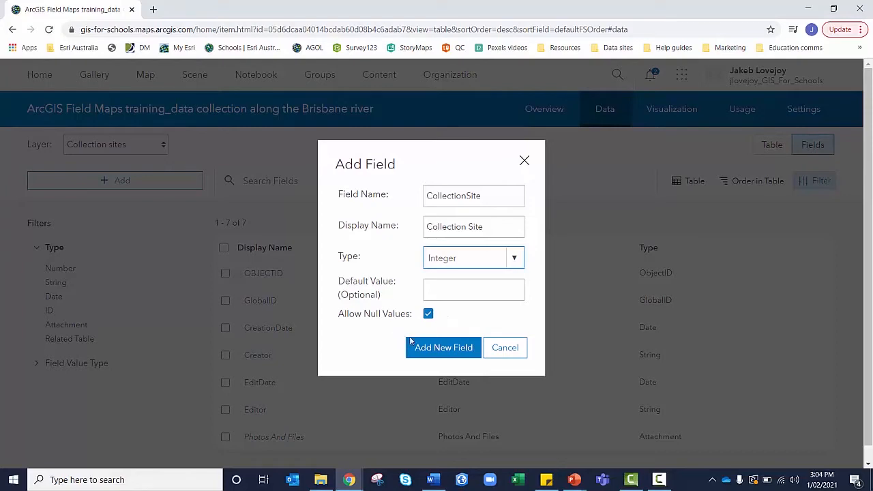
left_click(440, 355)
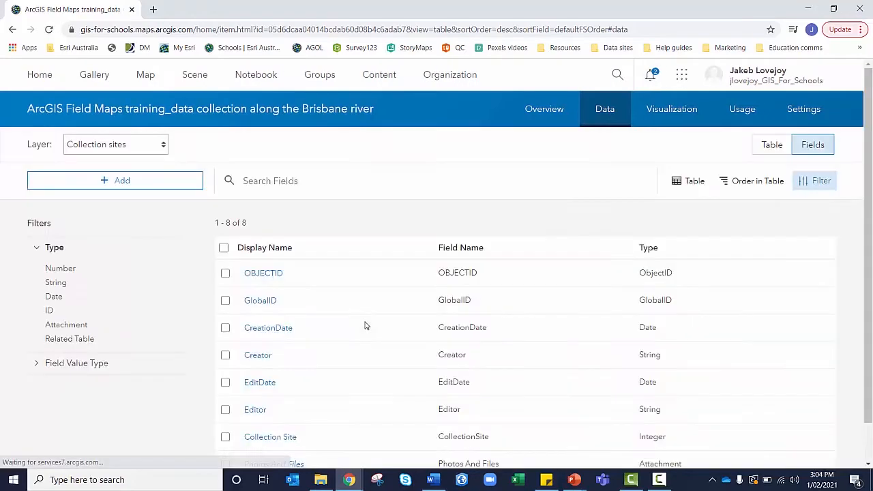
Create a list of values for the Collection Site field, starting with the label "Site A" and code 0
scroll(364, 323, "down", 1)
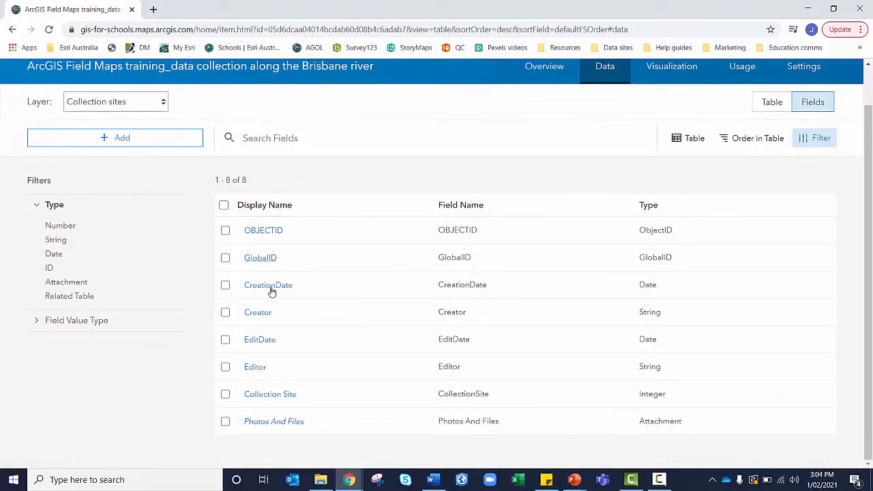
left_click(269, 398)
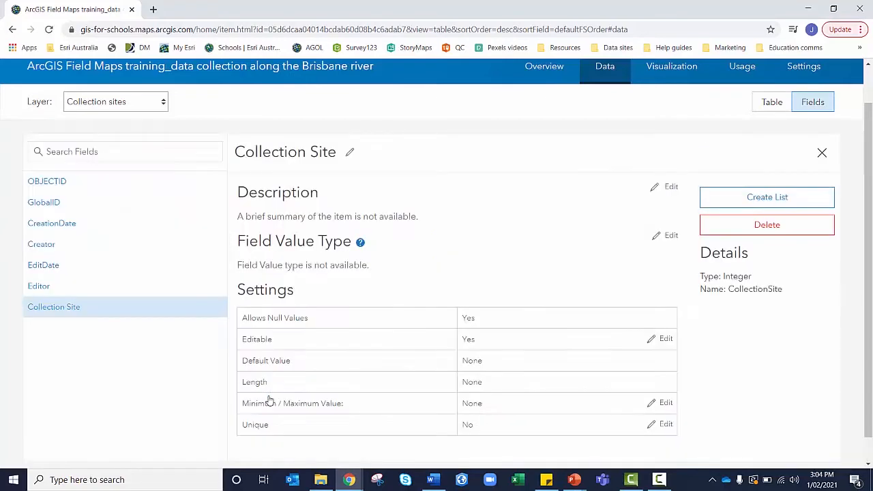
scroll(620, 310, "down", 1)
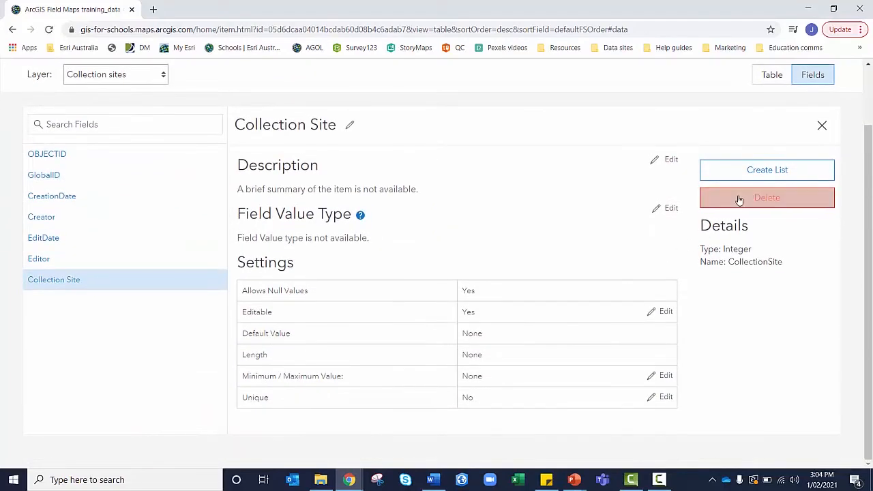
left_click(761, 174)
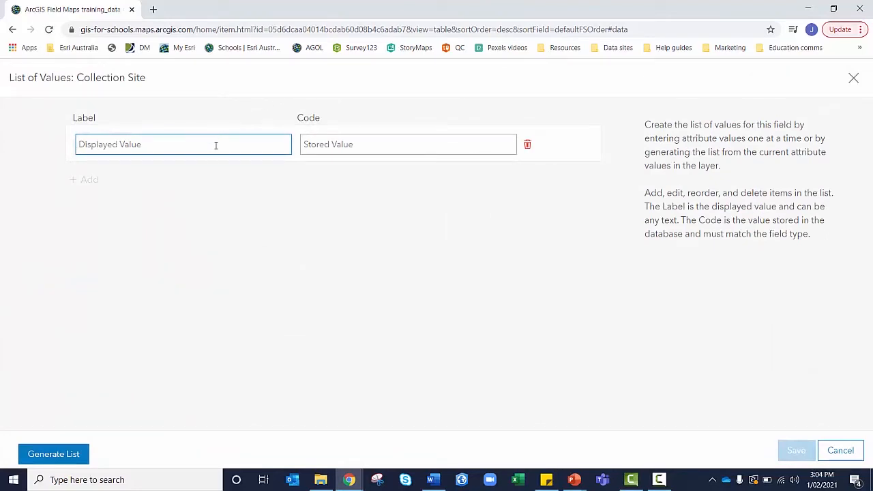
type("Site A")
key("Tab")
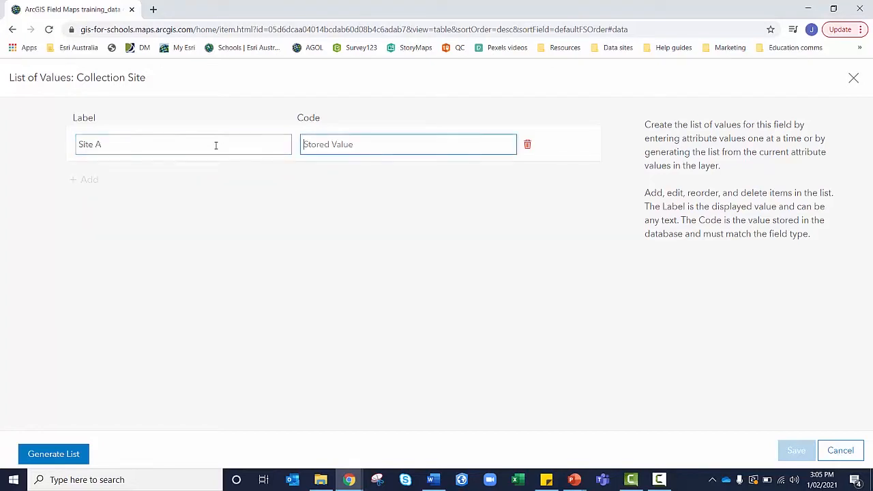
type("0")
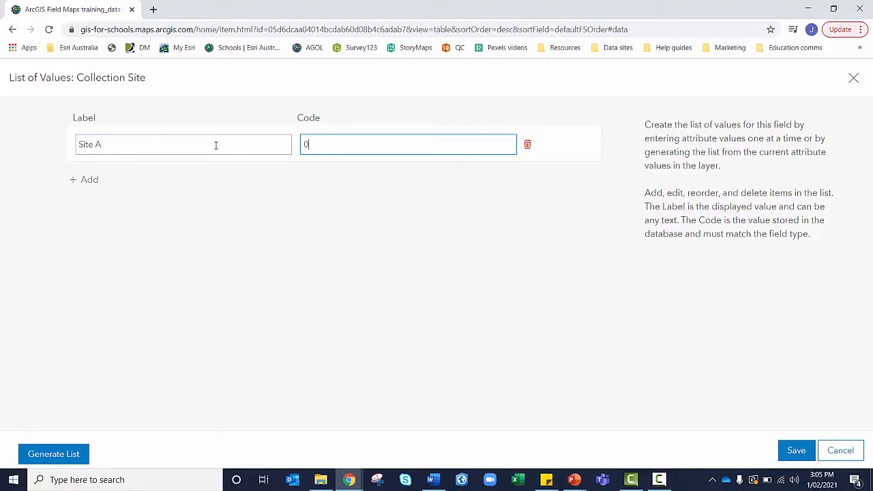
Add "Site B" with code 1 and "Site C" with code 2 to the Collection Site list of values
left_click(82, 182)
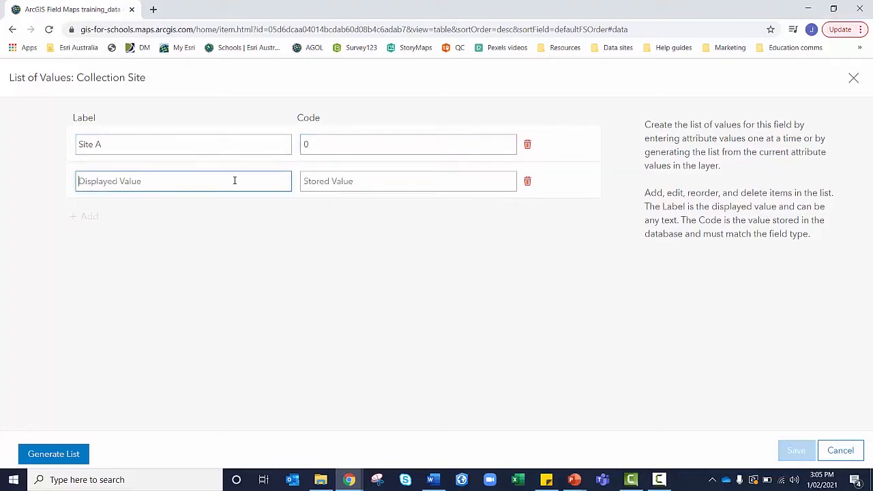
type("Site B")
key("Tab")
type("1")
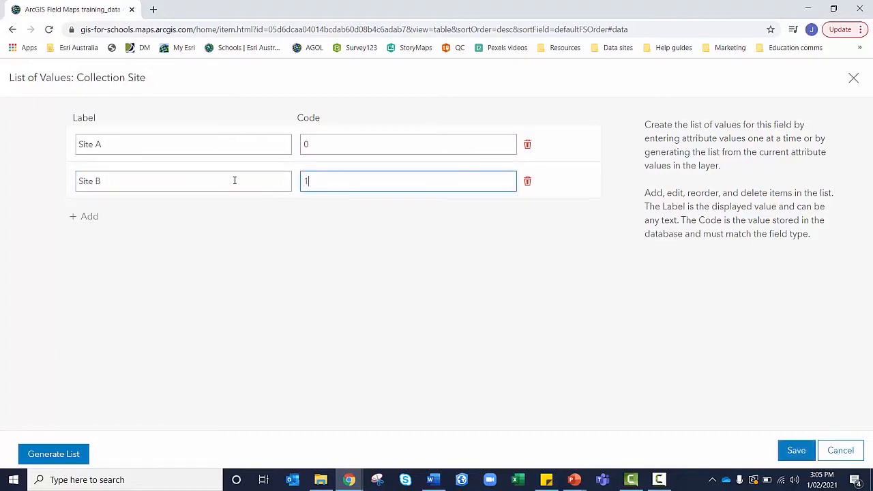
left_click(90, 216)
type("Site C")
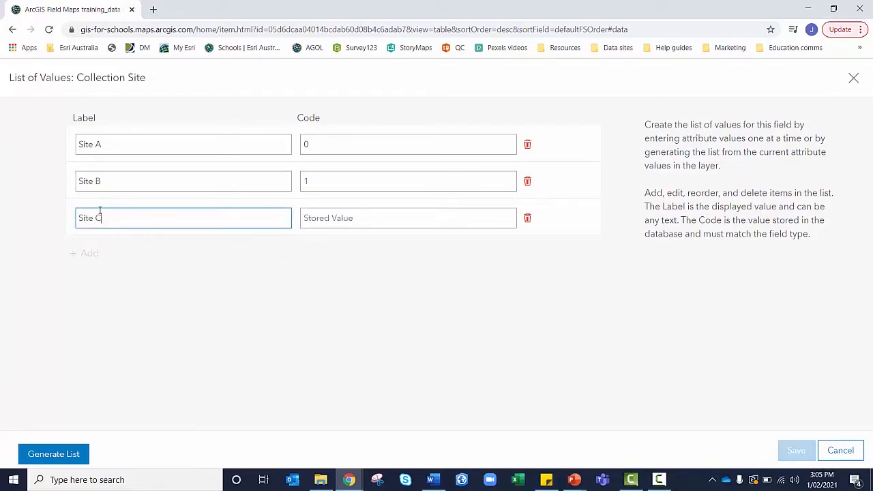
key("Tab")
type("2")
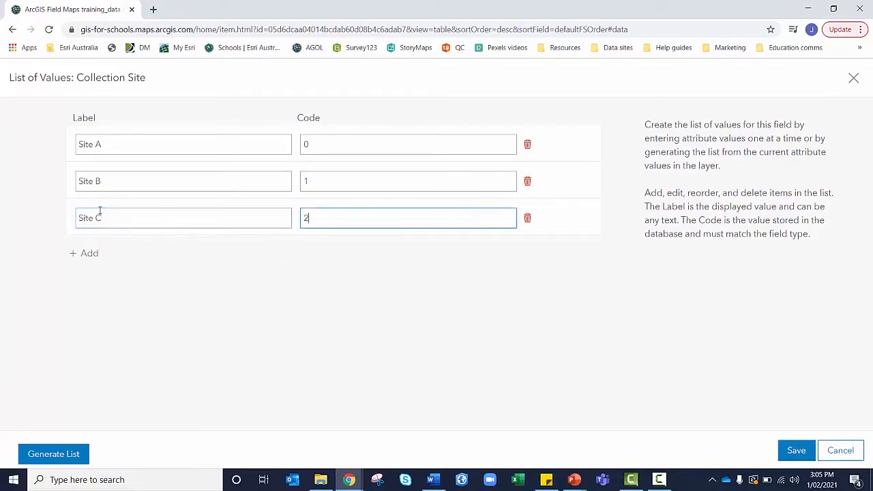
Save the Collection Site list of values and return to the layer's field list
left_click(297, 328)
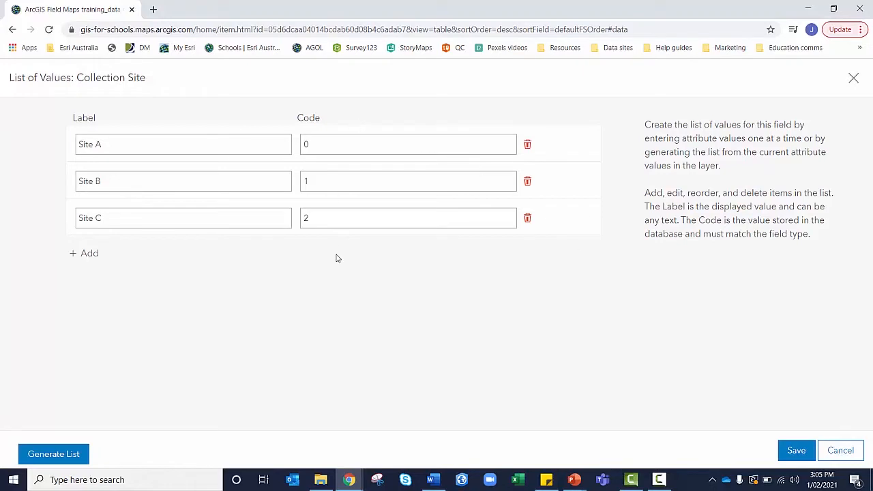
left_click(796, 451)
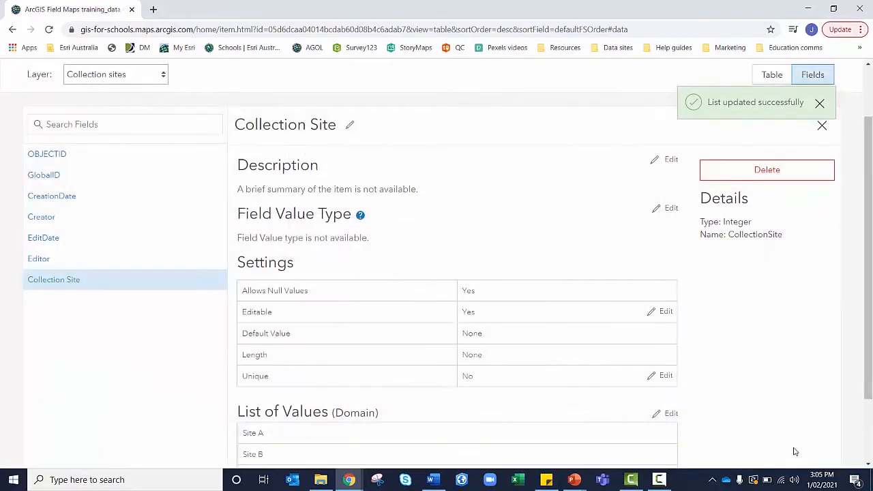
left_click(821, 104)
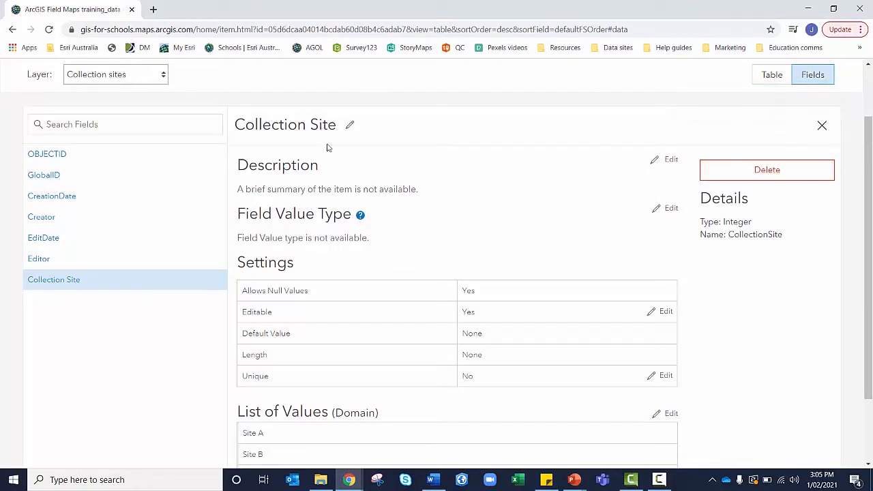
scroll(390, 228, "up", 1)
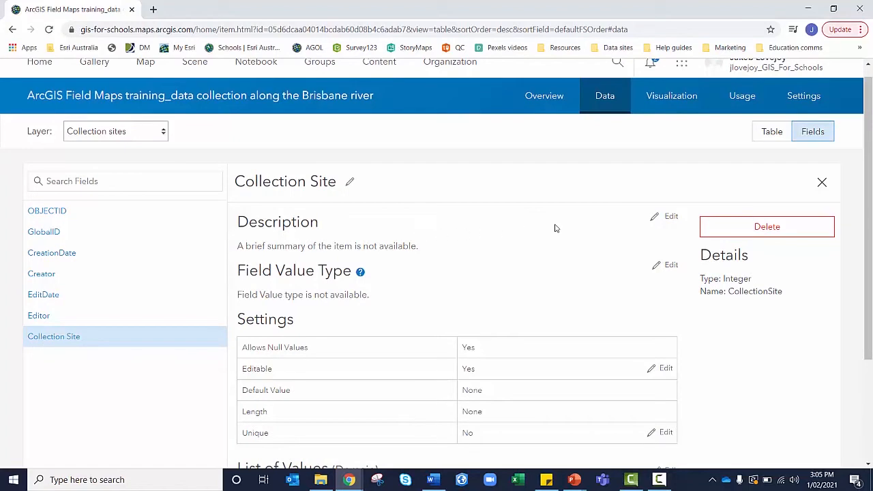
left_click(823, 182)
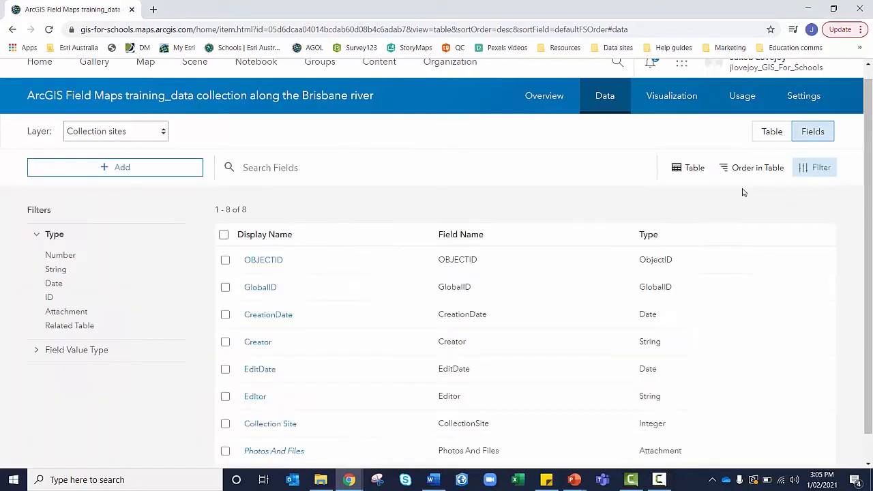
Add a Double field named pHLevel with the display name "pH Level" to the Collection sites layer
left_click(78, 170)
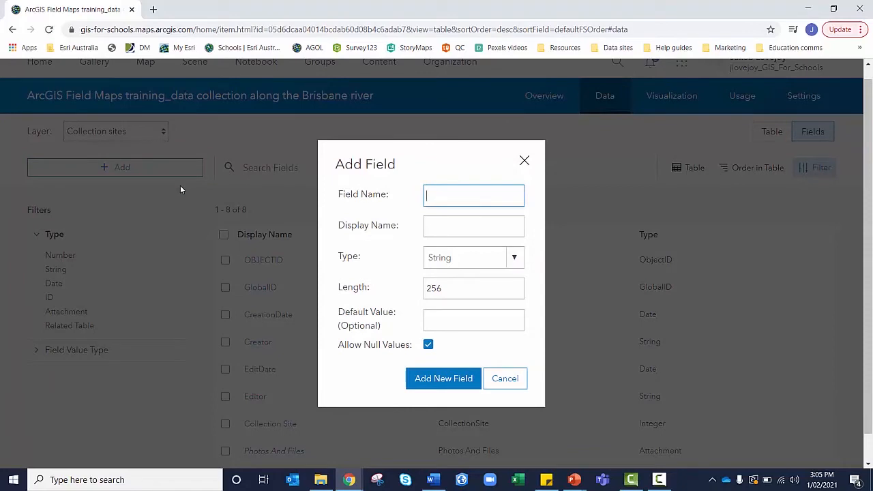
type("pHLevel")
key("Tab")
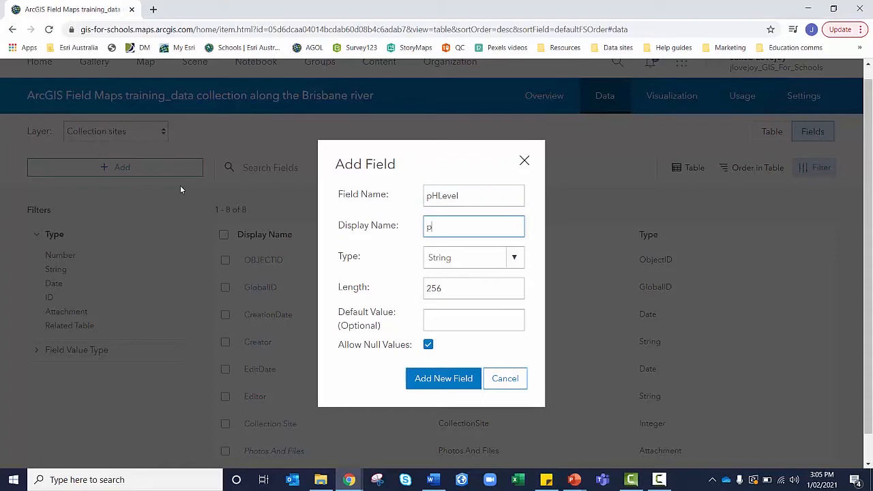
type("pH Level")
left_click(440, 264)
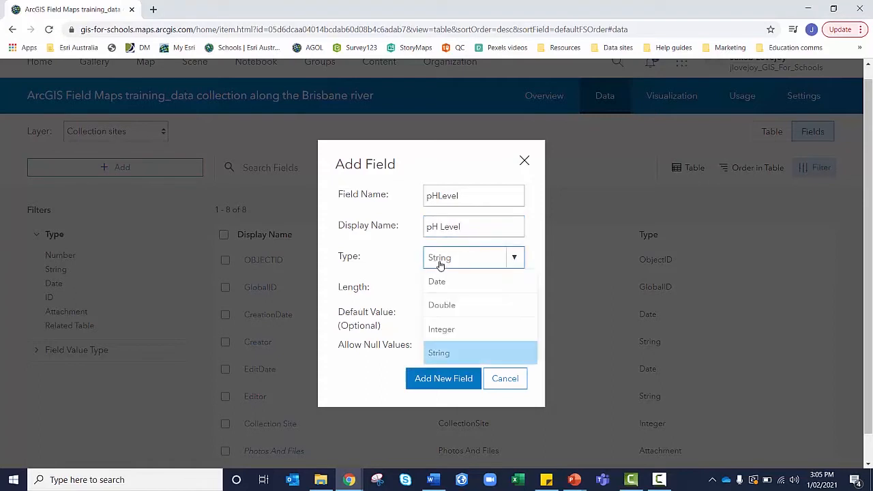
left_click(447, 307)
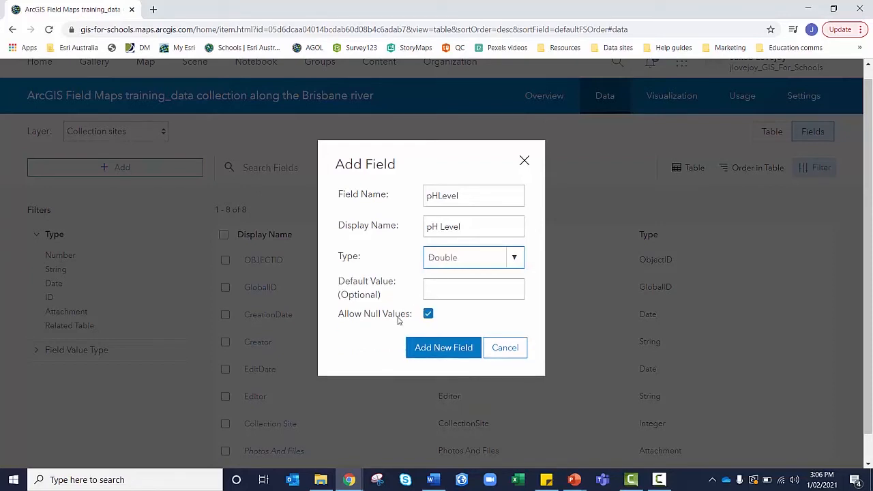
left_click(425, 348)
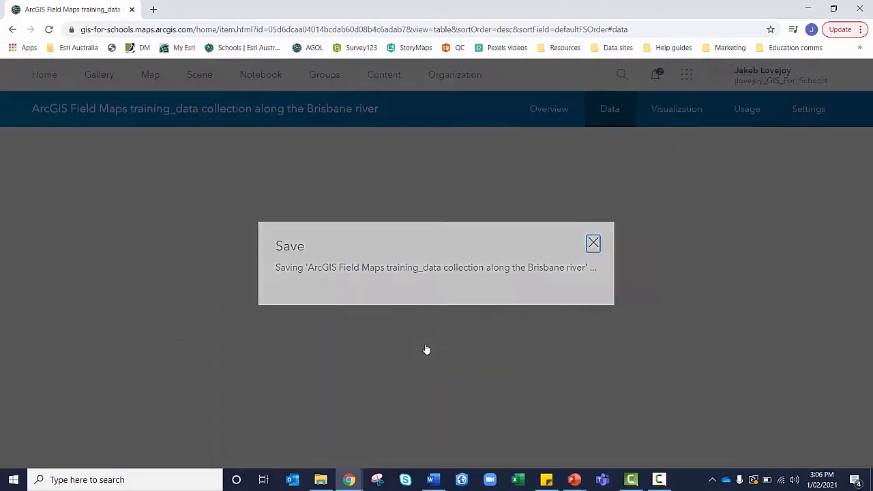
scroll(427, 349, "down", 1)
scroll(425, 348, "down", 1)
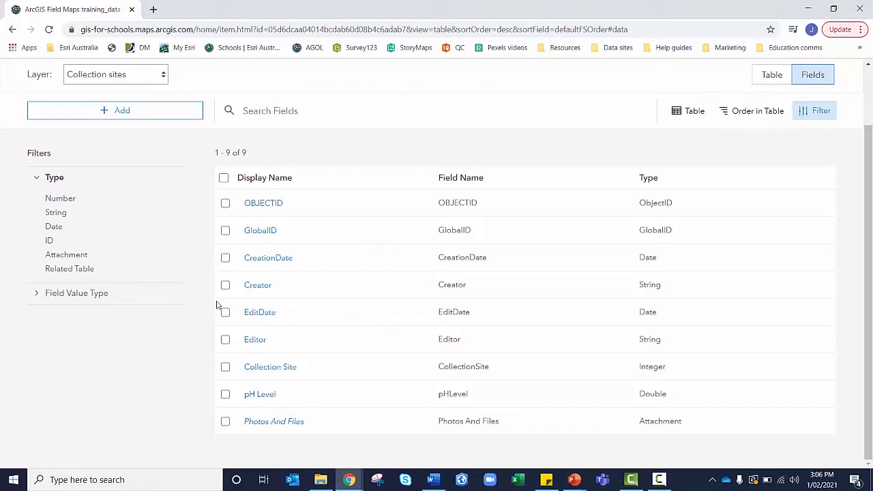
Add an Integer field named WaterTurbidity with the display name "Water Turbidity" to the Collection sites layer
left_click(156, 110)
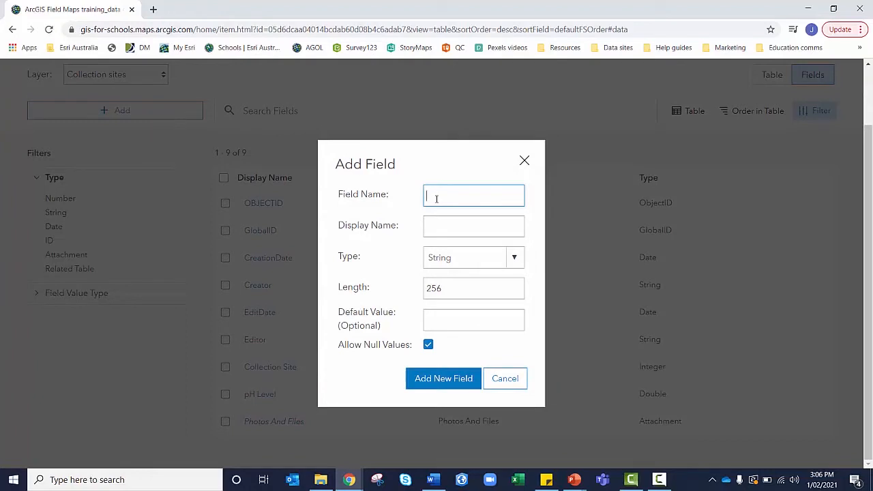
type("WaterTurbidity")
key("Tab")
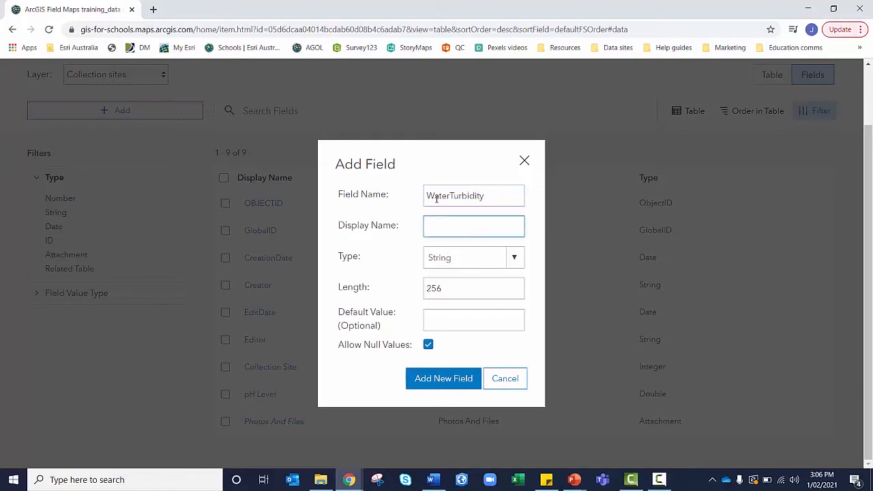
type("Water Turbidity")
left_click(511, 258)
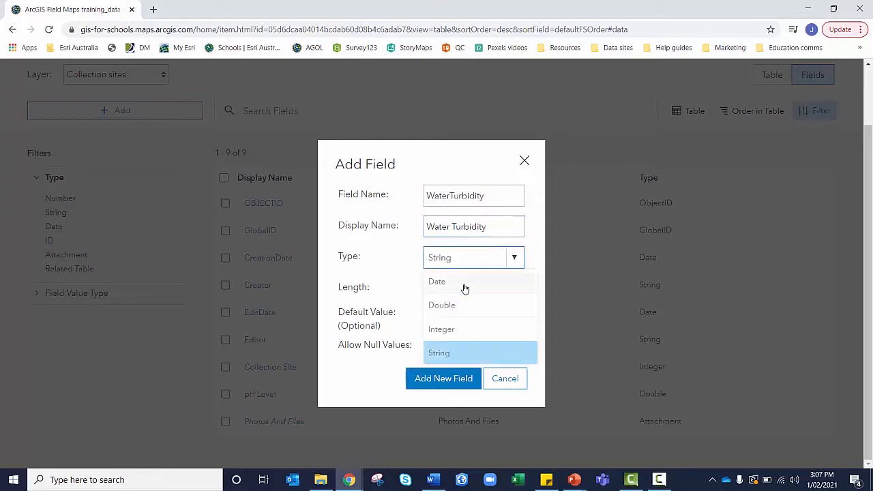
left_click(440, 330)
left_click(435, 349)
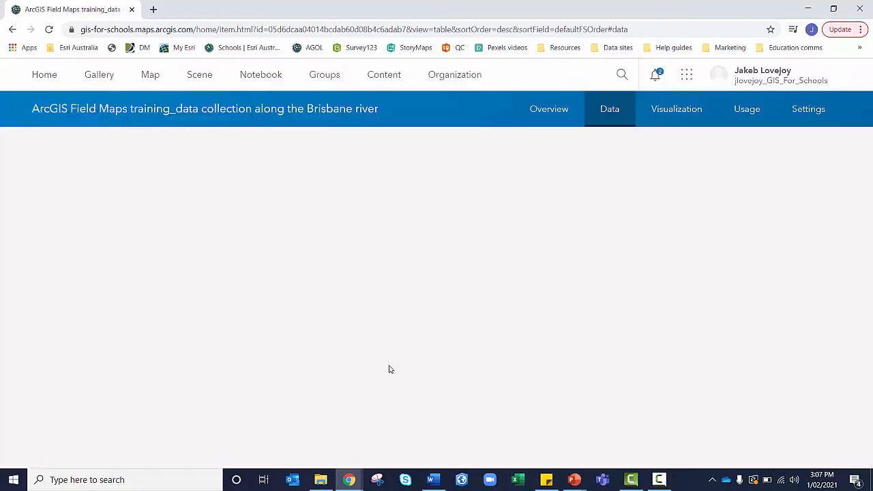
Create a list of values for the Water Turbidity field, starting with the label "Very cloudy (deep brown with significant particles)" and code 0
scroll(327, 357, "down", 2)
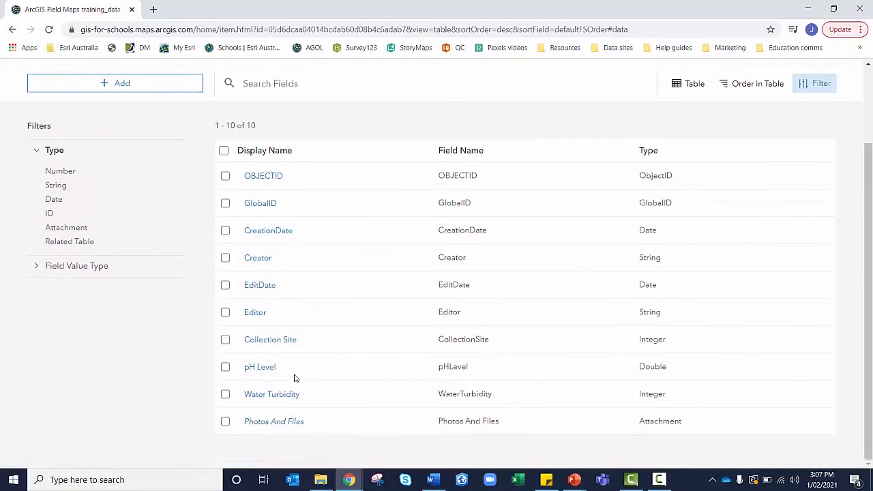
left_click(271, 394)
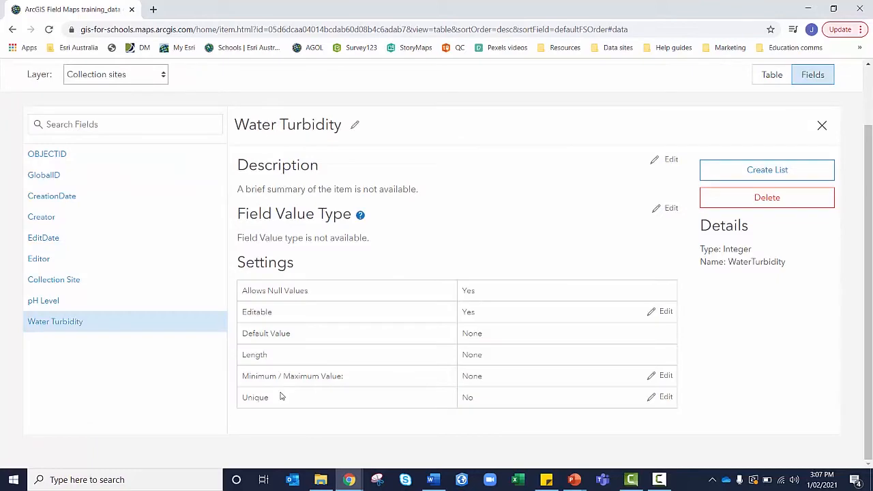
left_click(737, 175)
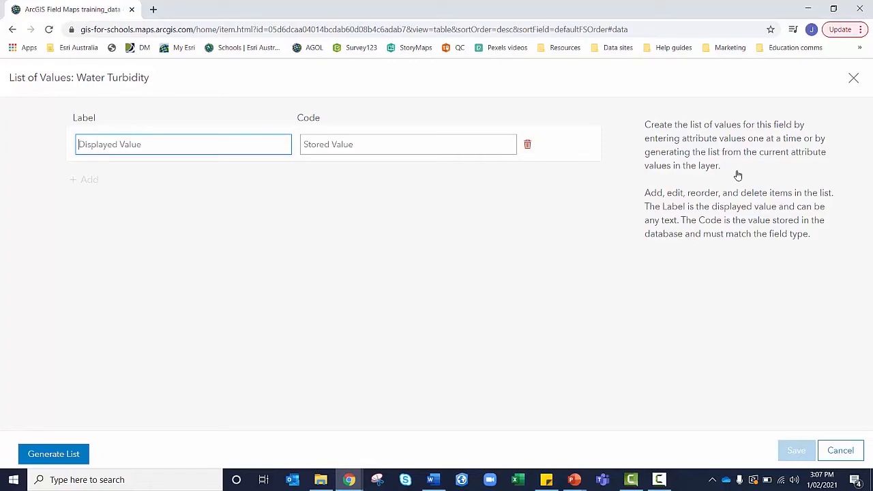
type("Very cl")
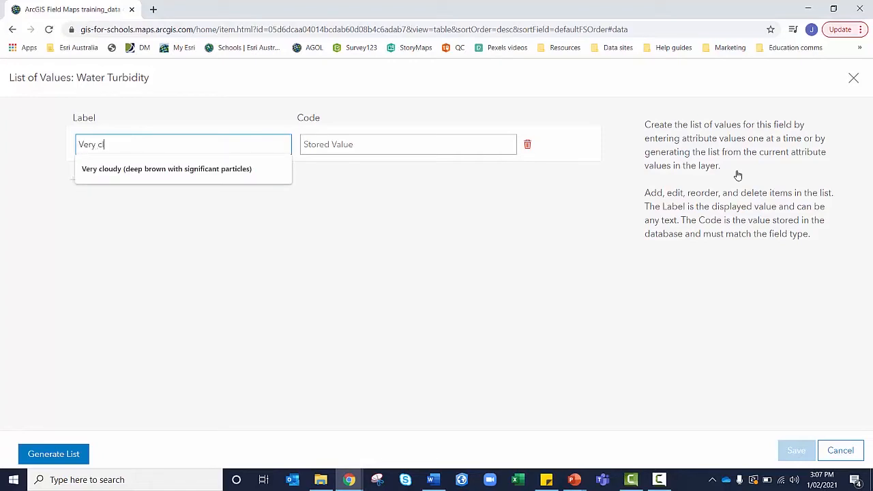
type("oudy")
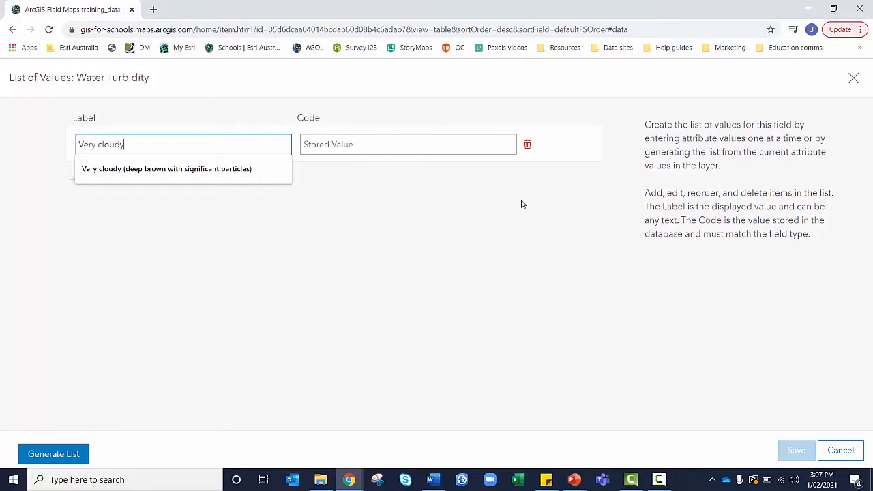
left_click(198, 173)
left_click(335, 142)
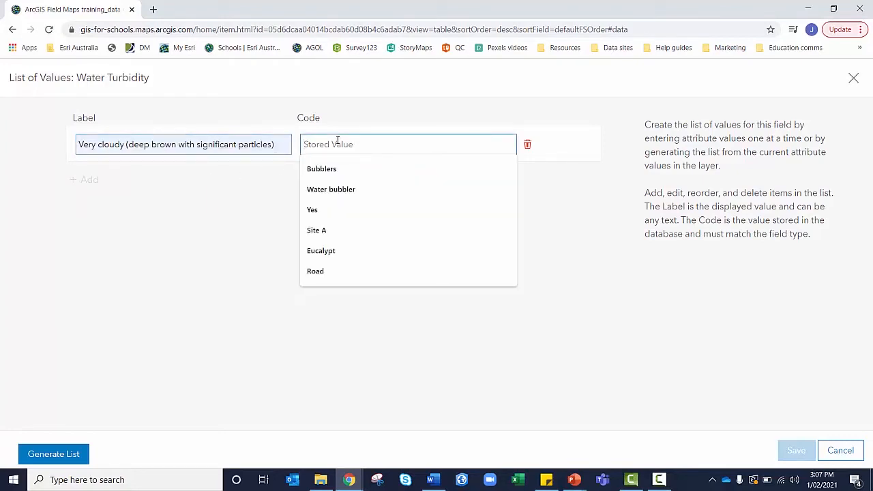
type("0")
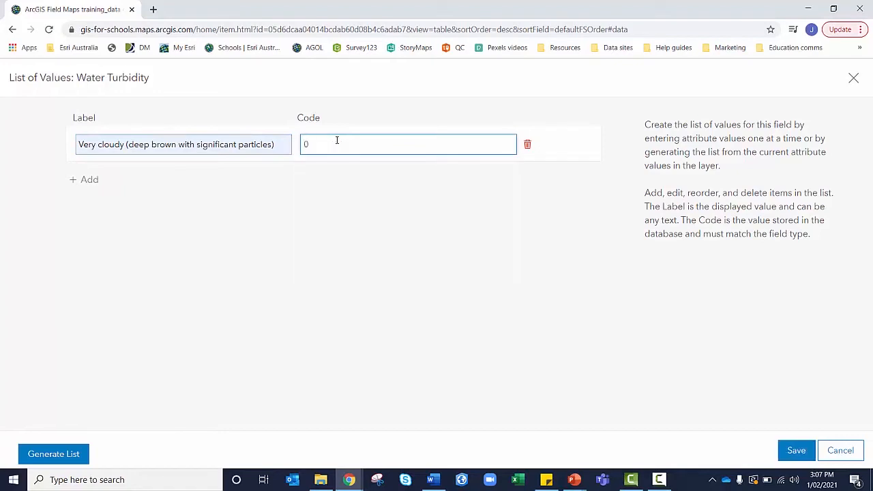
Add "Cloudy (Significant colour and particles but slight visibility)" with code 1 to the Water Turbidity list of values
left_click(99, 181)
type("C")
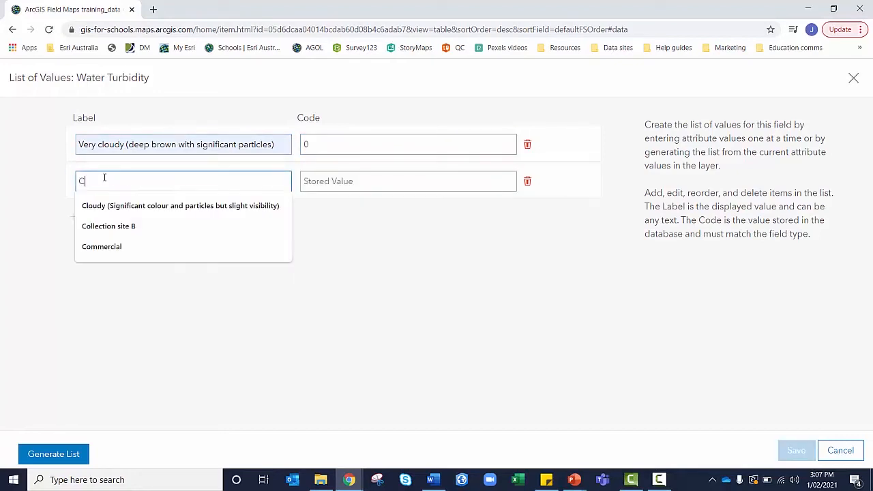
left_click(119, 213)
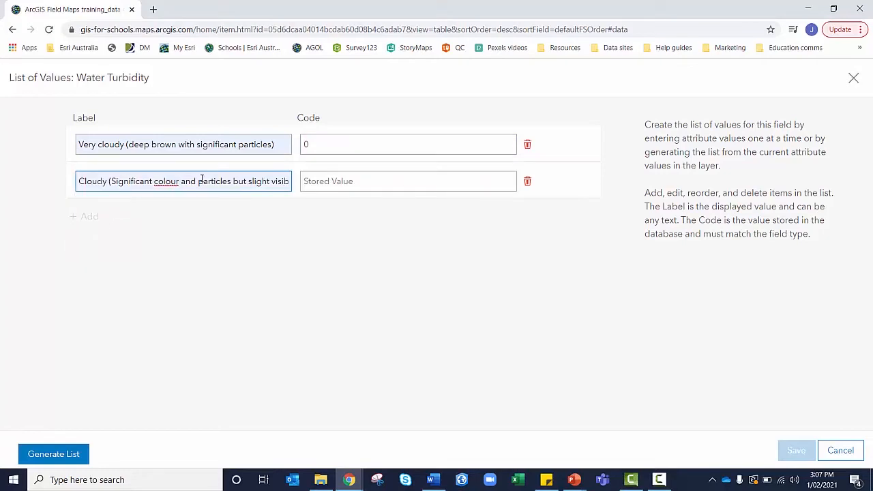
left_click(311, 181)
type("1")
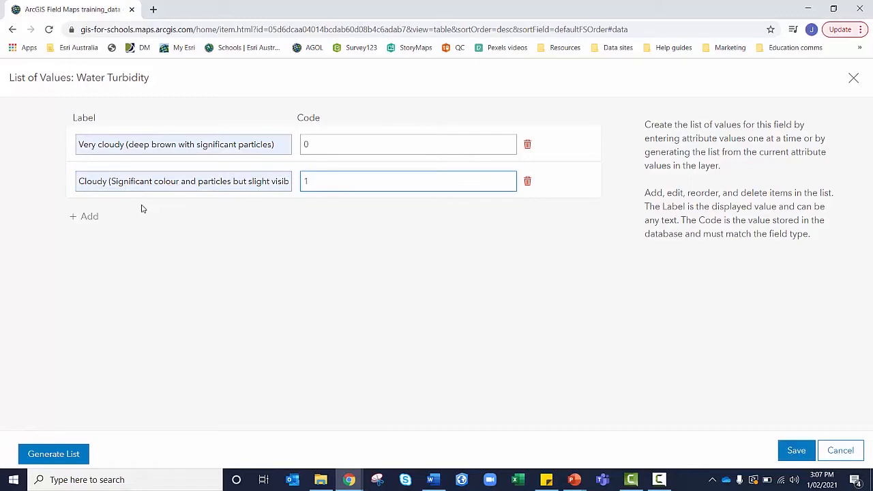
Add "Partially cloudy (Some colour and obvious particles)" with code 2 to the Water Turbidity list of values
left_click(86, 216)
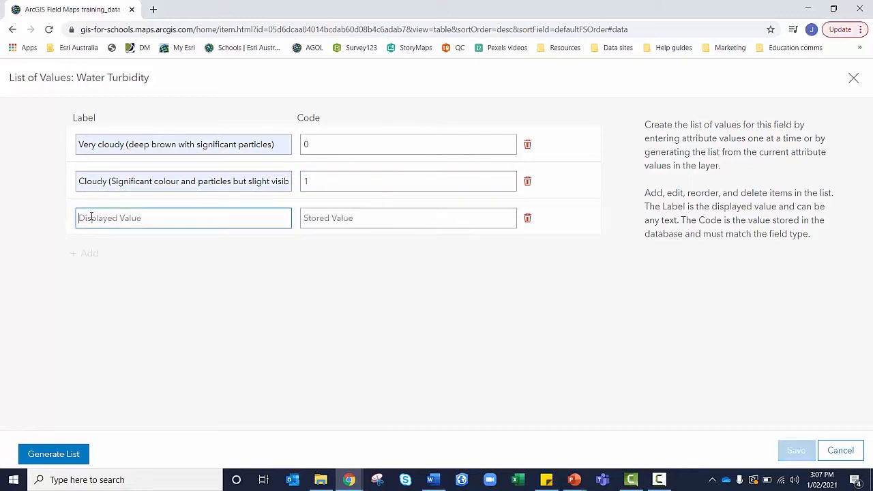
type("Par")
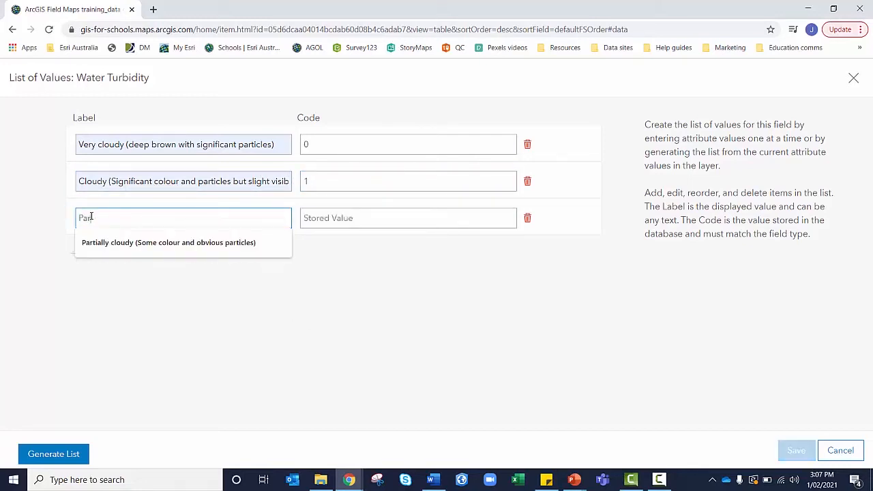
left_click(102, 242)
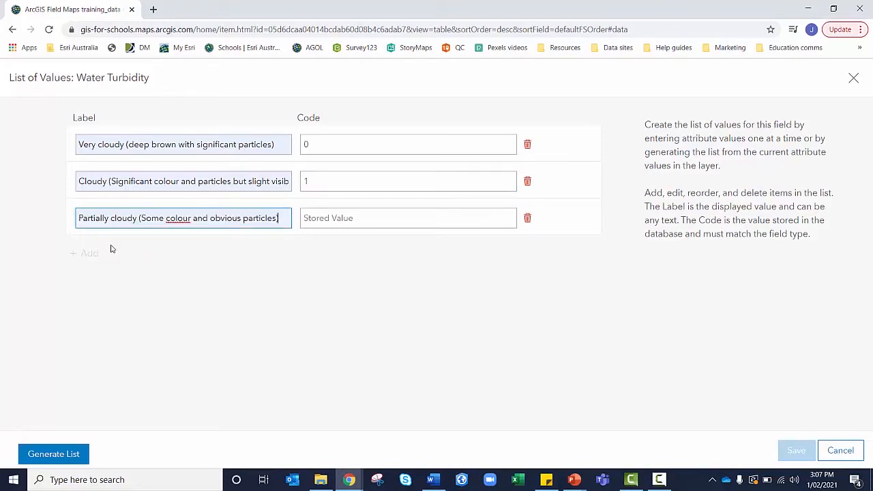
left_click(313, 219)
type("2")
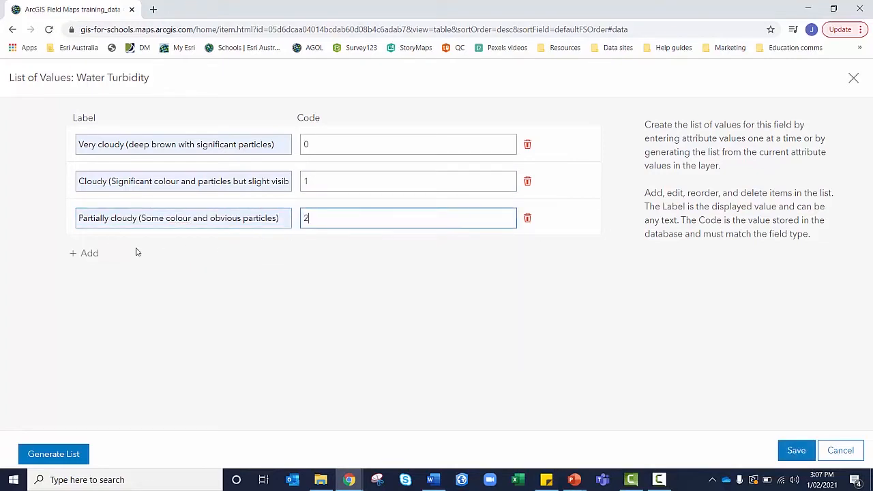
Add "Partially clear (Coloured tinge, fewer particles)" with code 3 to the Water Turbidity list of values
left_click(78, 253)
type("Par")
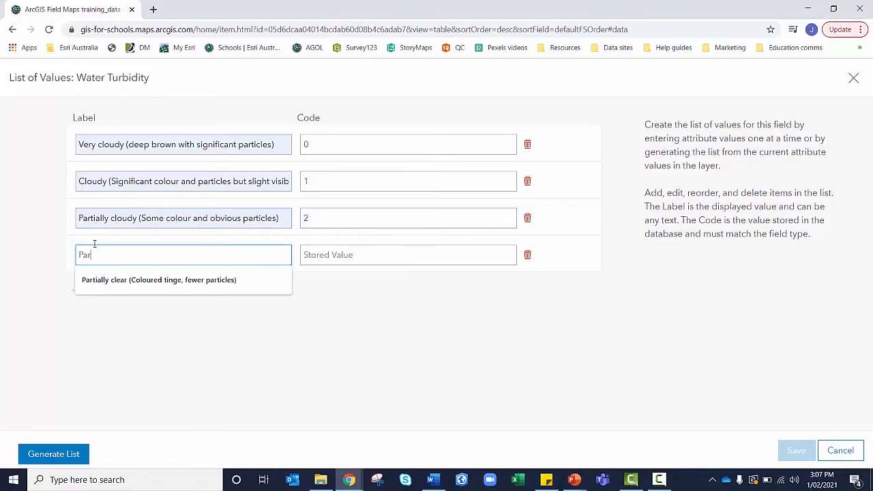
left_click(103, 281)
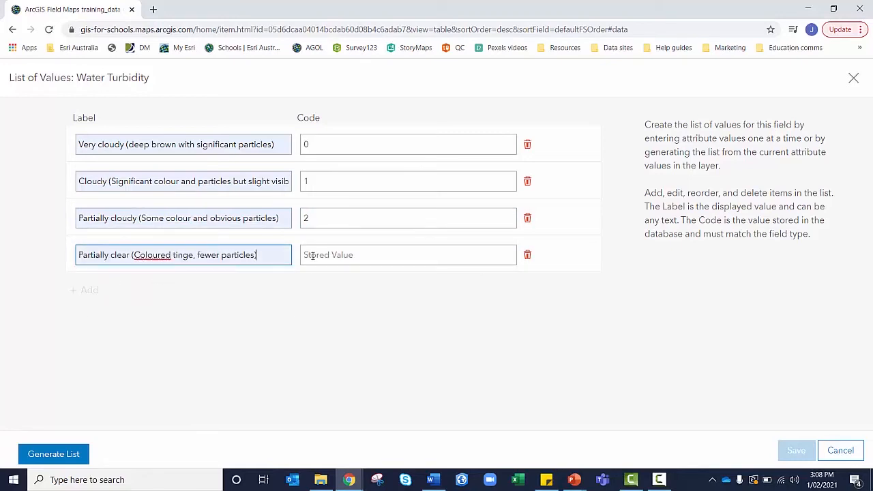
key("Tab")
type("3")
Add "Clear (No colour, fewer particles)" with code 4 to the Water Turbidity list of values
left_click(79, 291)
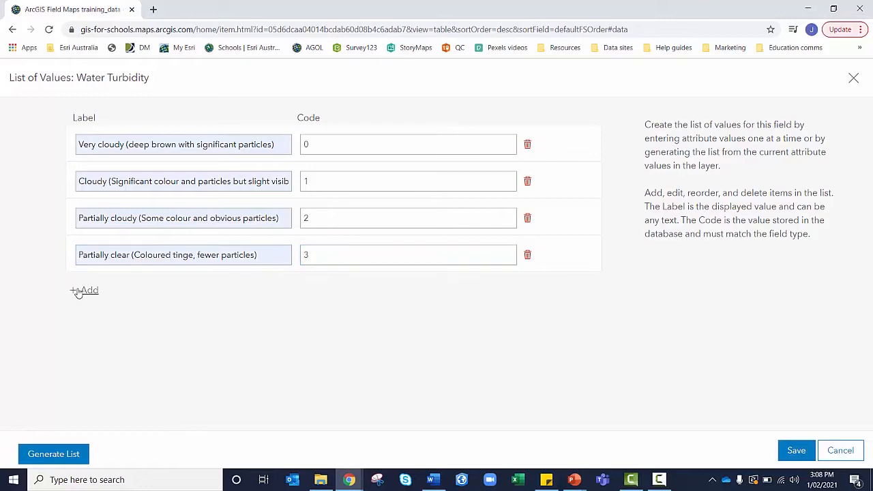
type("clear")
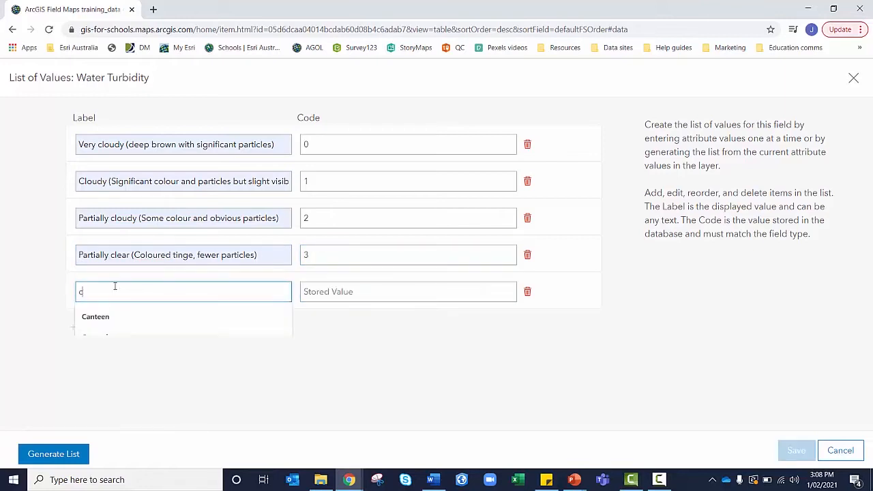
left_click(123, 322)
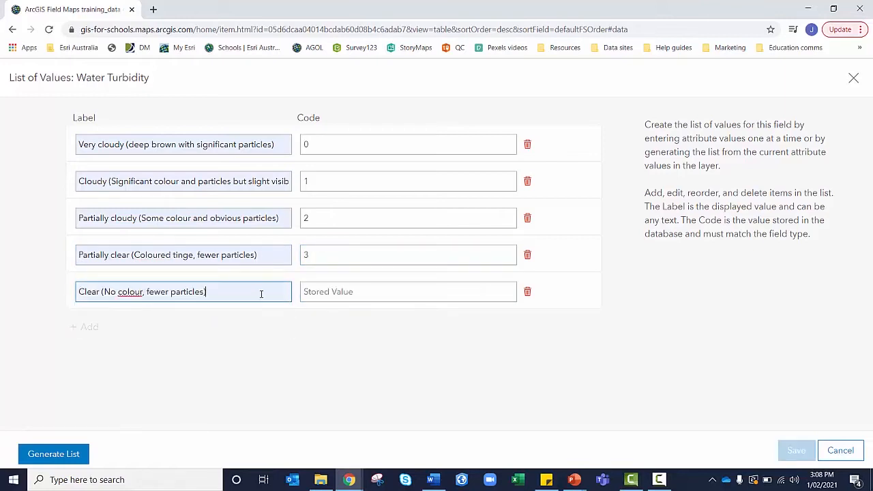
key("Tab")
type("4")
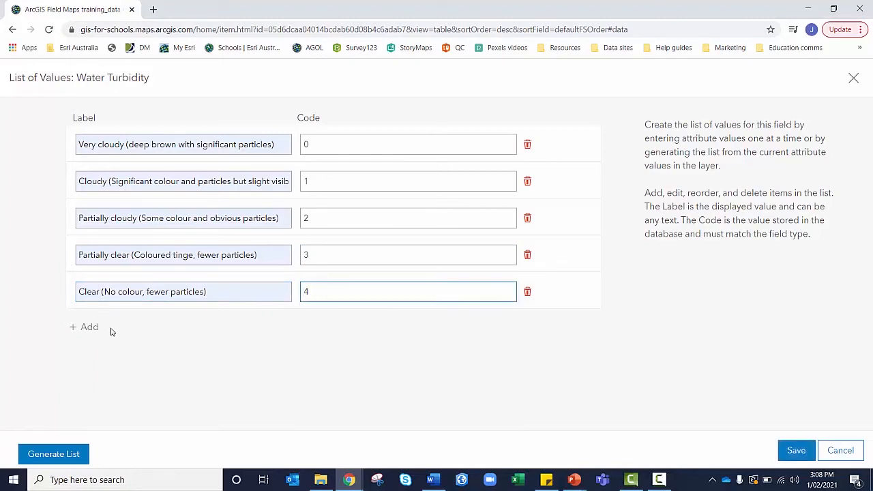
Add "Very clear (No colour, very few particles)" with code 5 to the Water Turbidity list of values
left_click(87, 327)
type("Ver")
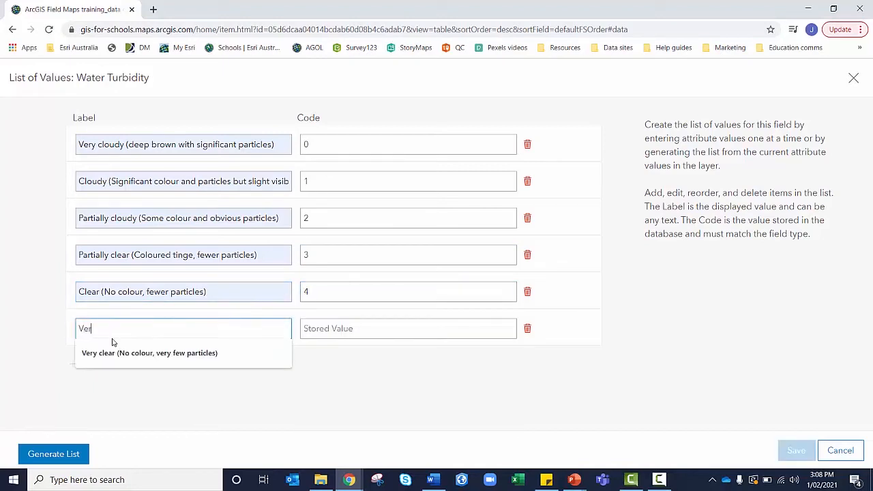
left_click(118, 353)
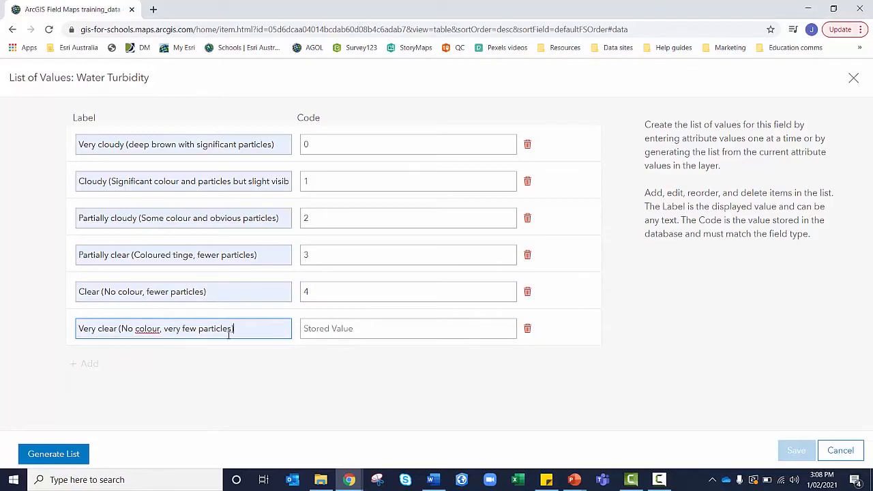
left_click(330, 329)
type("5")
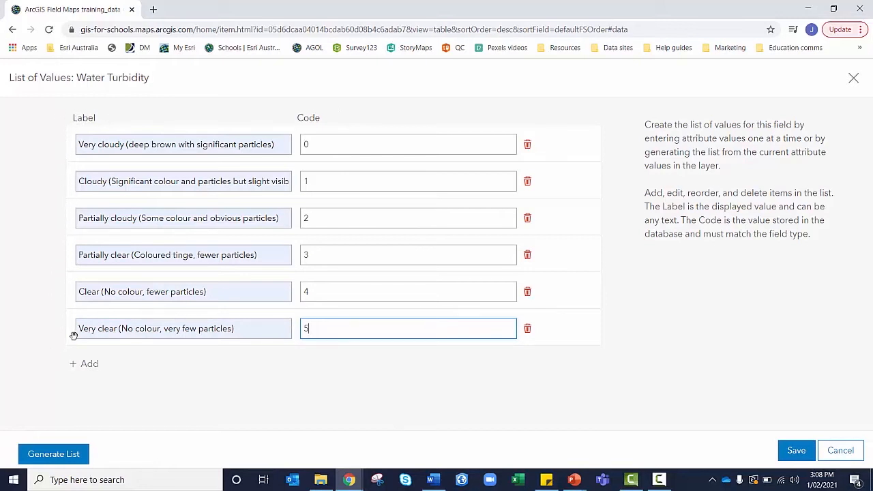
Save the Water Turbidity list of values and return to the layer's field list
left_click(316, 354)
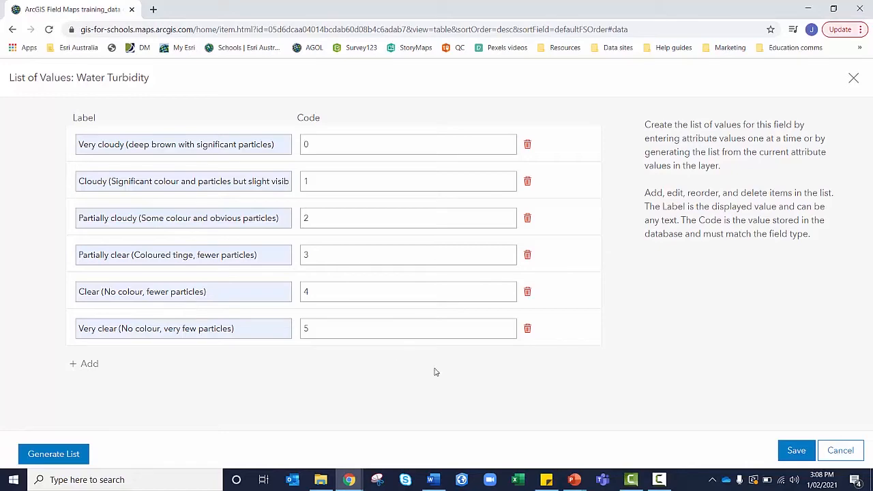
left_click(795, 450)
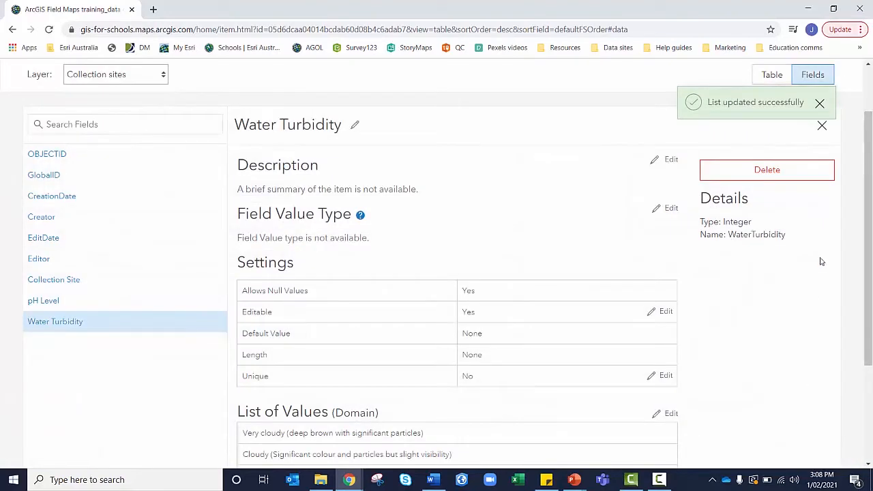
left_click(822, 126)
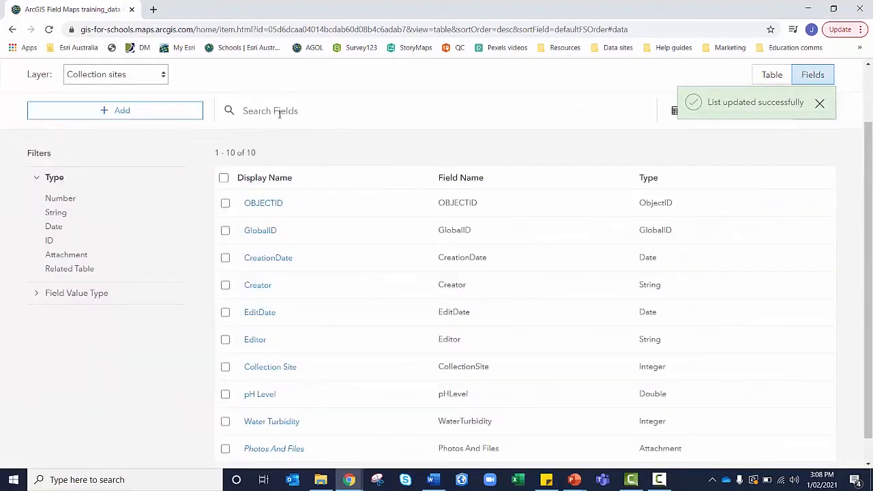
Add a String field named AdditionalNotes with the display name "Additional Notes" and length 256 to the Collection sites layer
left_click(159, 119)
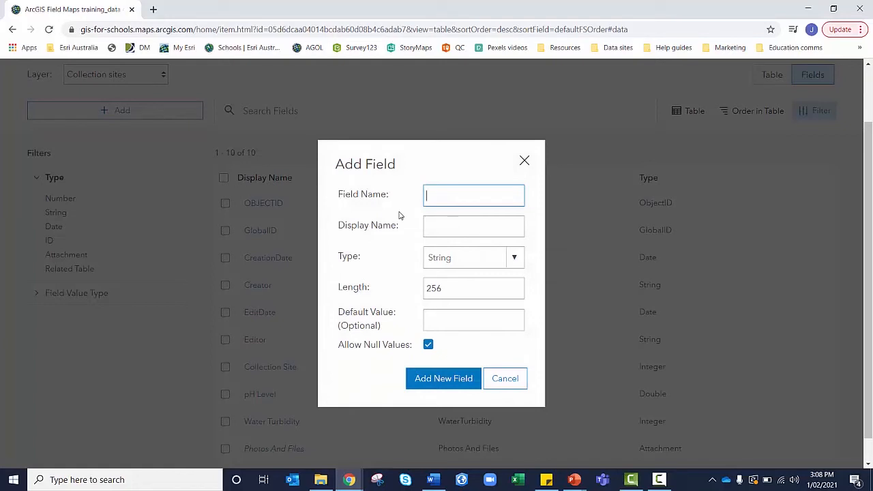
type("AdditionalNotes")
key("Tab")
type("Addition")
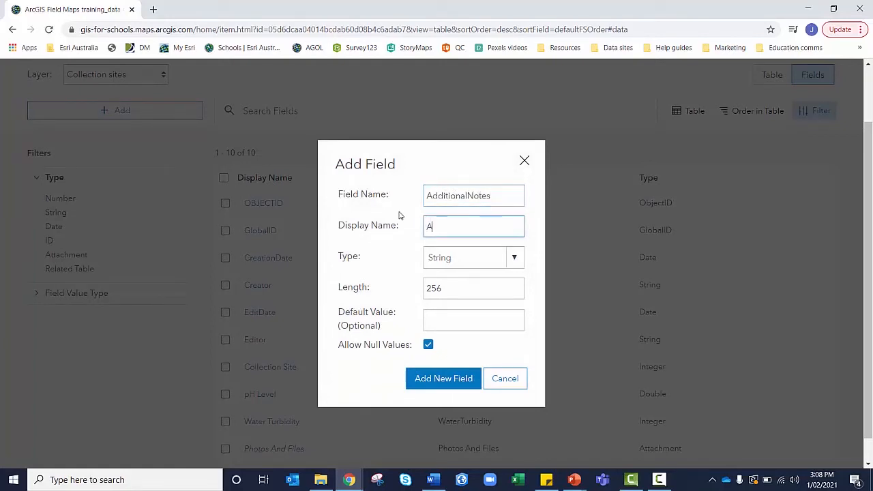
type("al Notes")
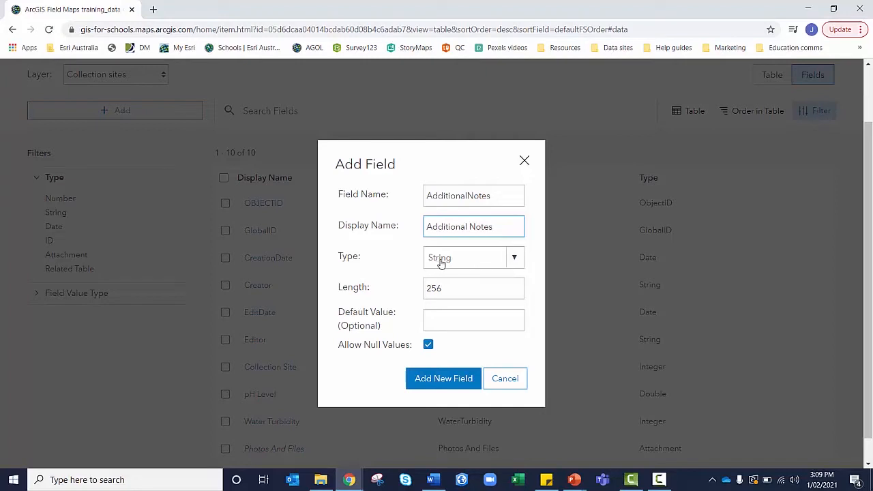
left_click(444, 293)
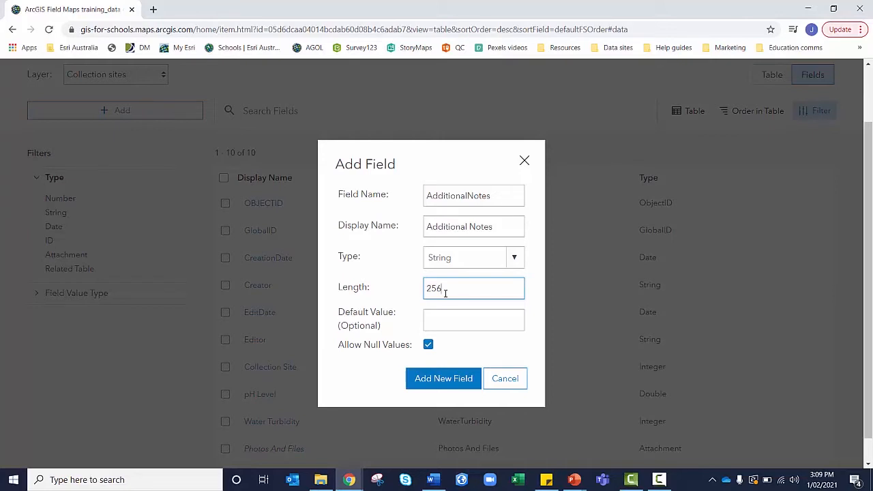
left_click(452, 381)
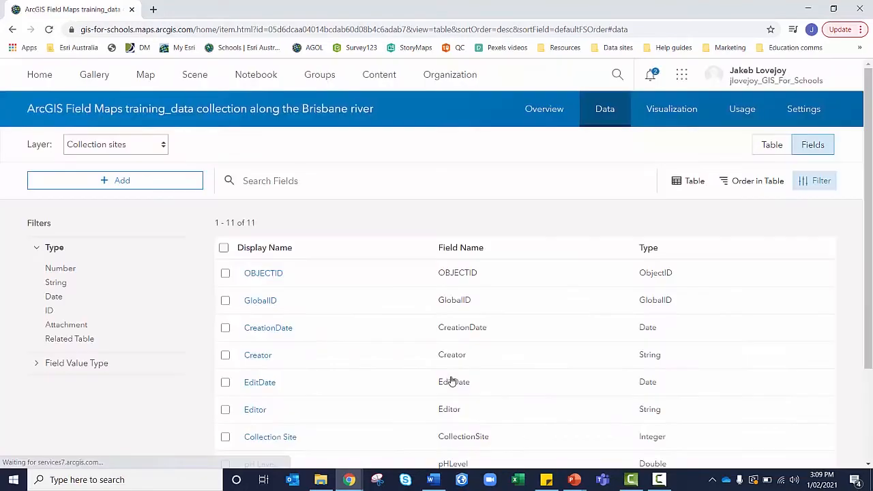
Switch the field list from the Collection sites layer to the Access paths layer
scroll(452, 382, "down", 3)
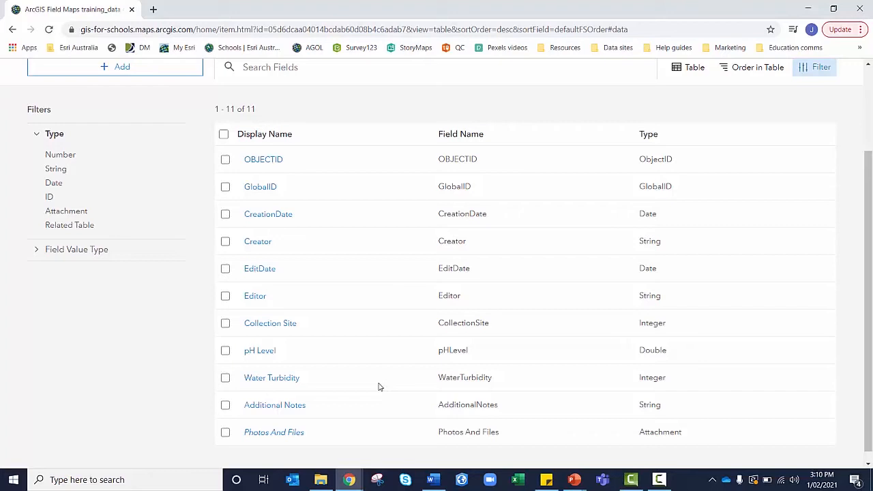
scroll(380, 387, "up", 1)
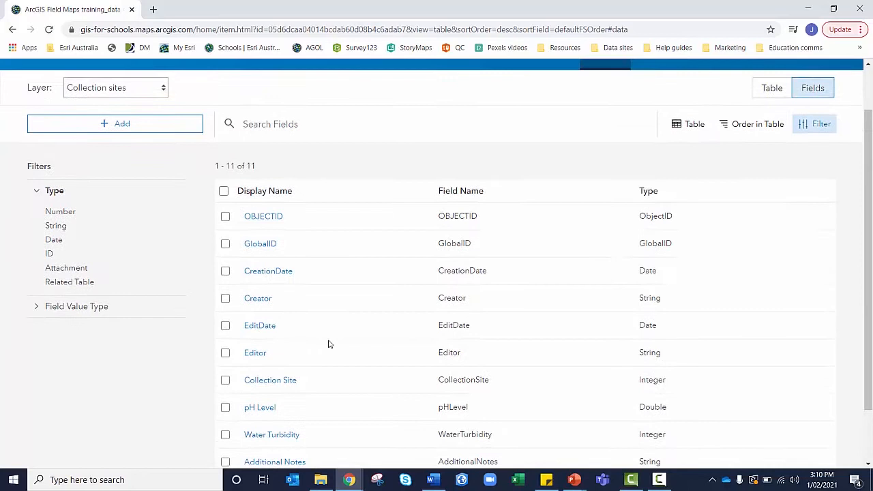
left_click(139, 93)
left_click(129, 113)
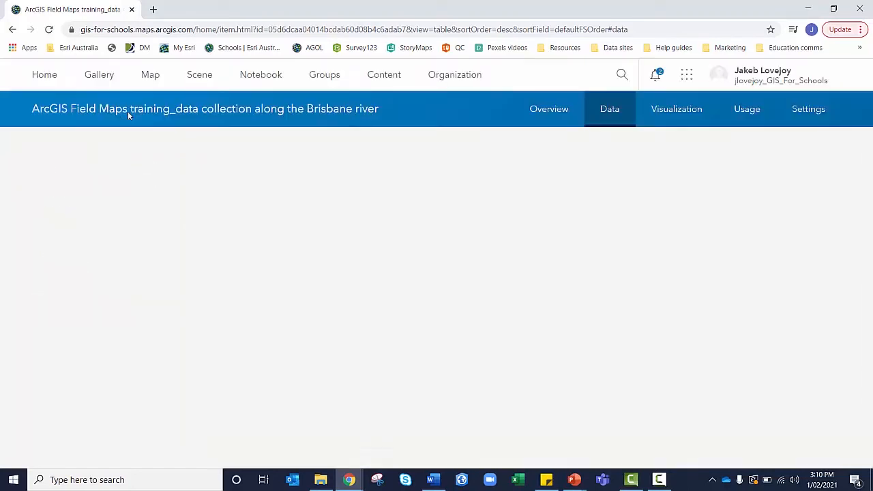
left_click(659, 480)
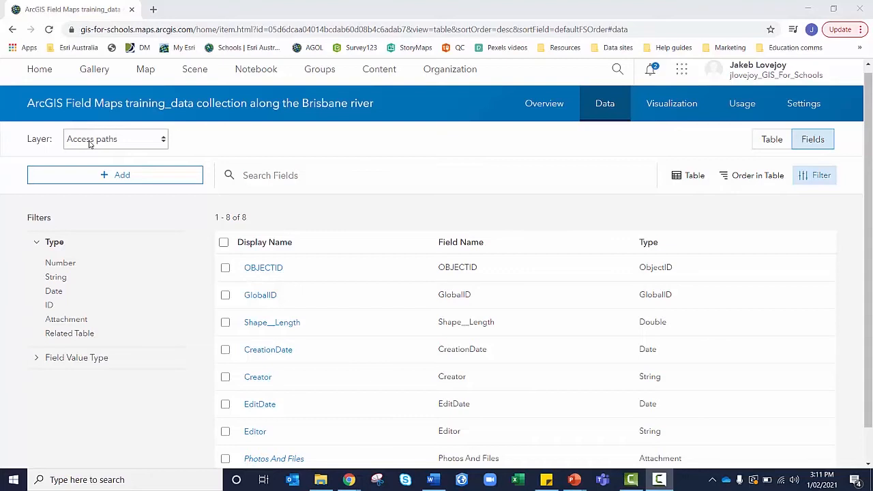
Add an Integer field named AccessPathType with the display name "Type of Access Path" to the Access paths layer
left_click(106, 176)
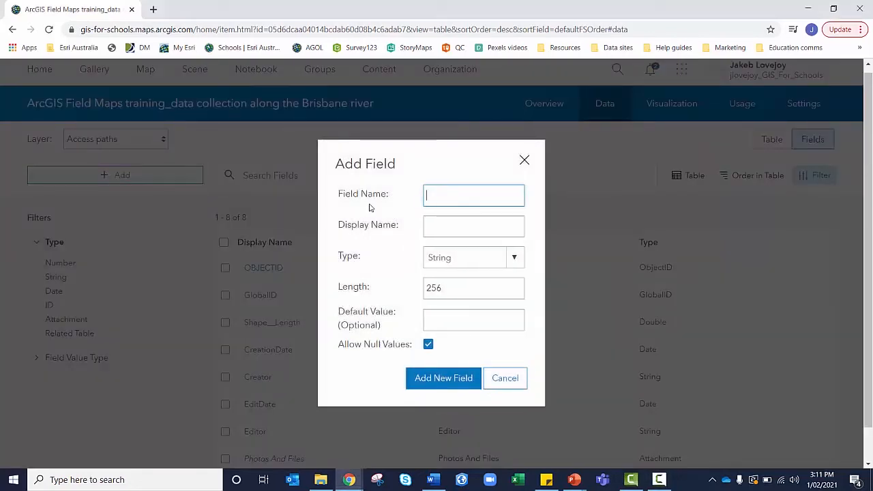
type("AccessPathType")
key("Tab")
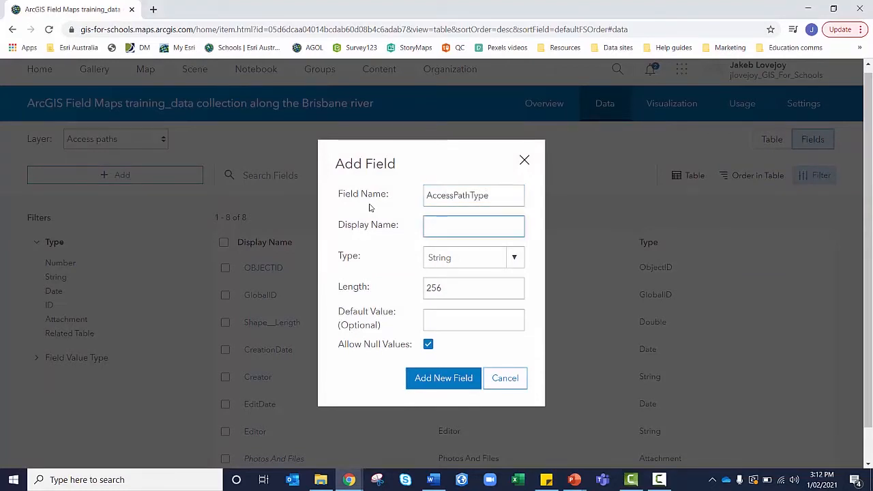
type("Type of Access pa")
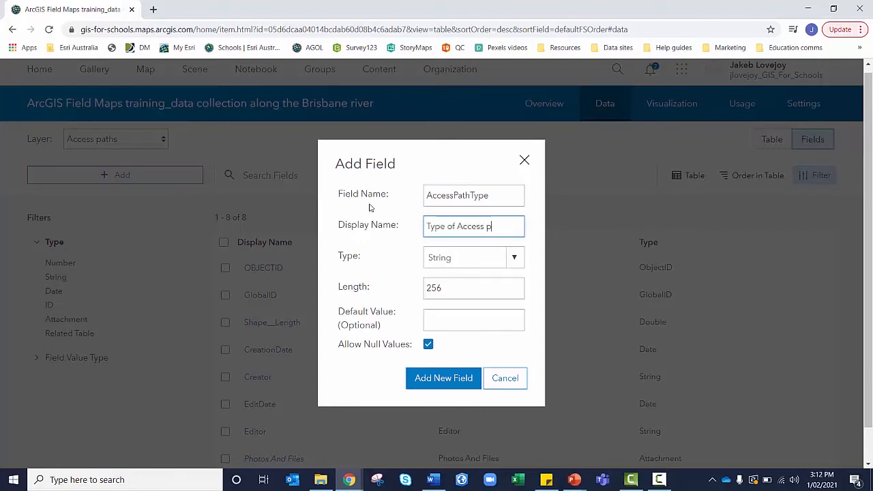
key("BackSpace")
key("BackSpace")
type("Path")
left_click(514, 258)
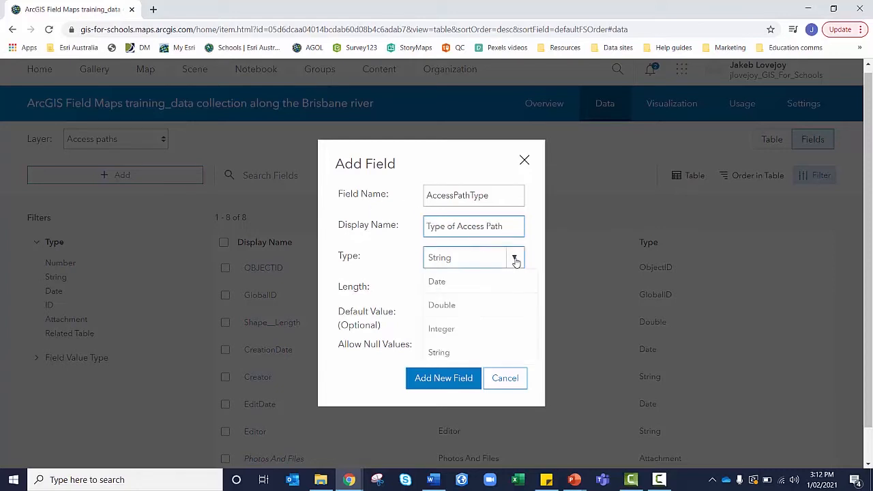
left_click(467, 330)
left_click(448, 349)
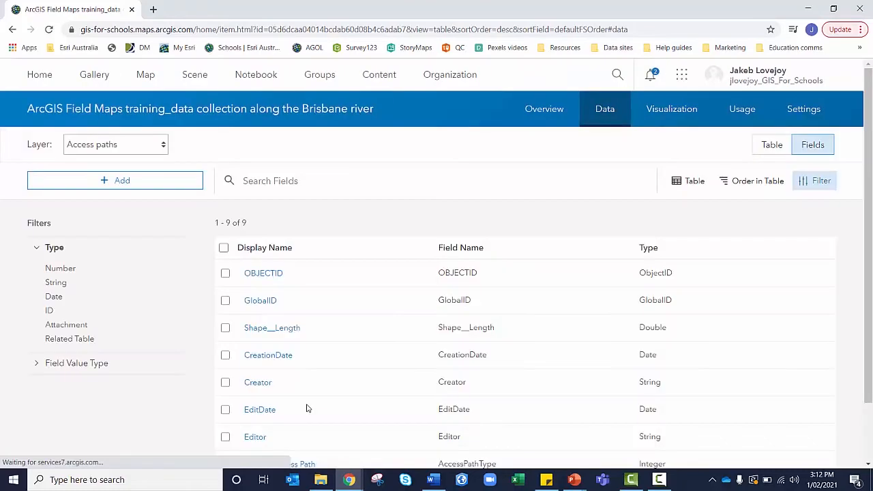
Create a list of values for the Type of Access Path field, starting with "Trail" as code 0
scroll(307, 408, "down", 2)
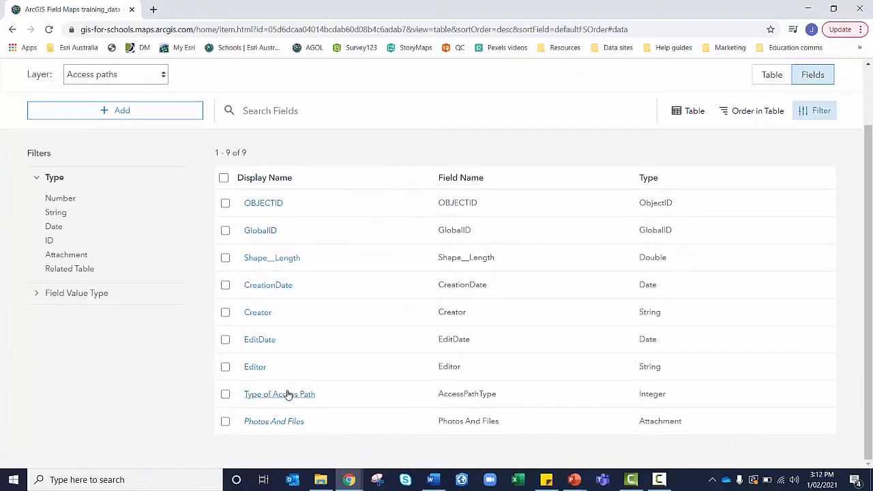
left_click(288, 395)
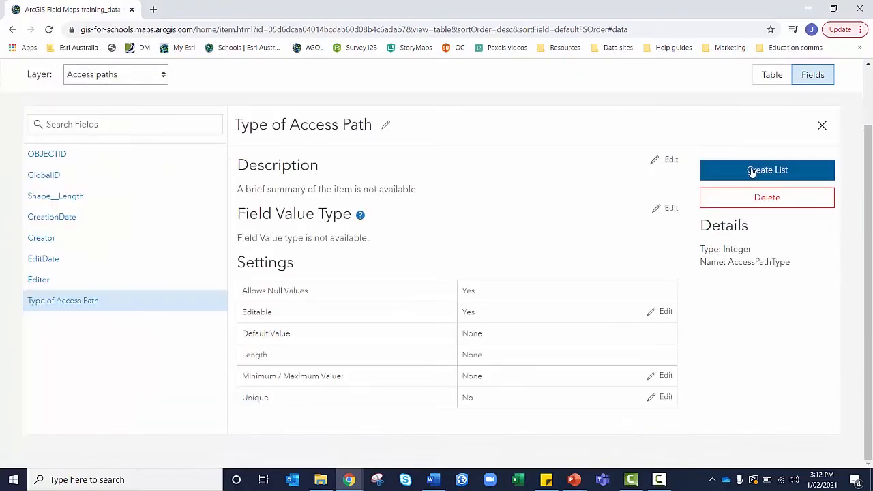
left_click(752, 171)
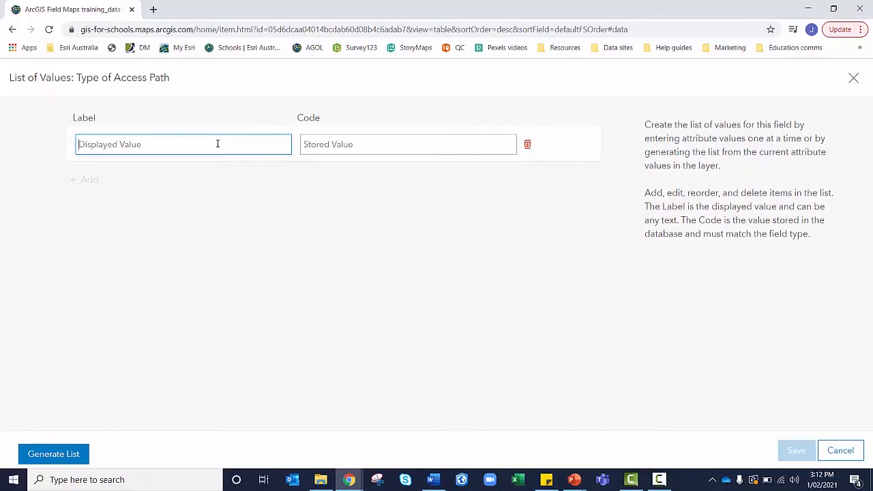
type("Trail")
left_click(341, 144)
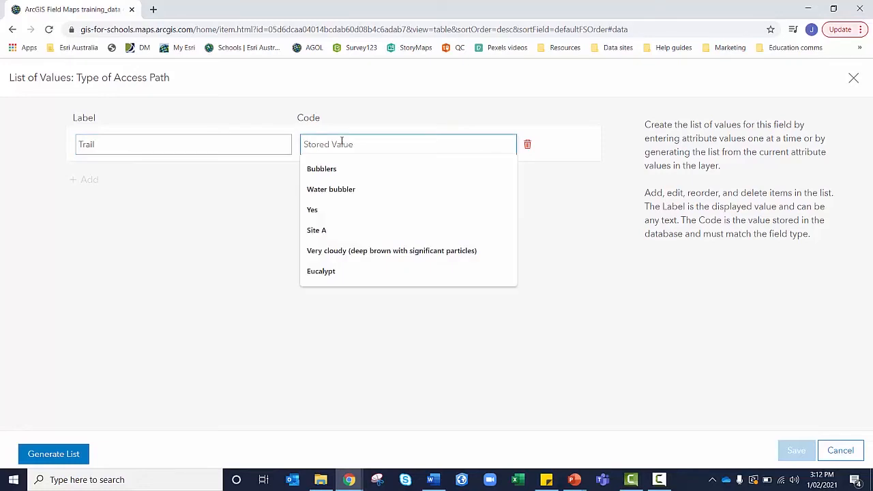
type("0")
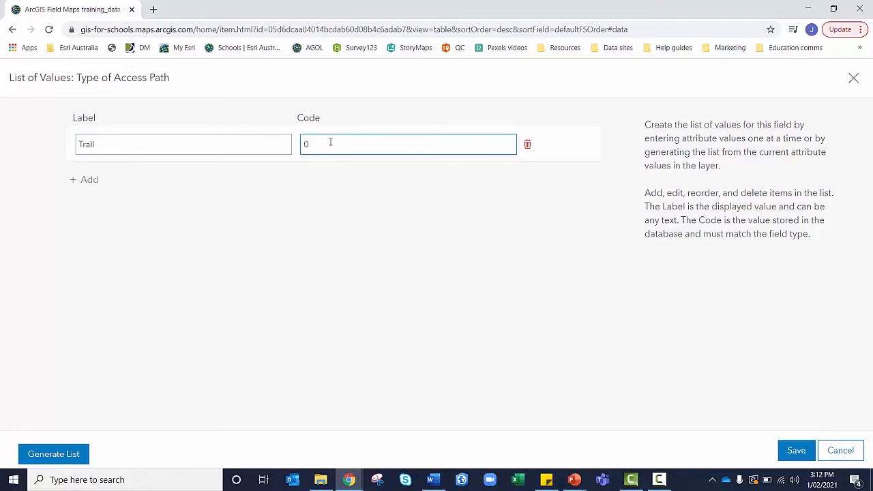
Add "Paved" with code 1 to the Type of Access Path list of values
left_click(90, 180)
type("Paved")
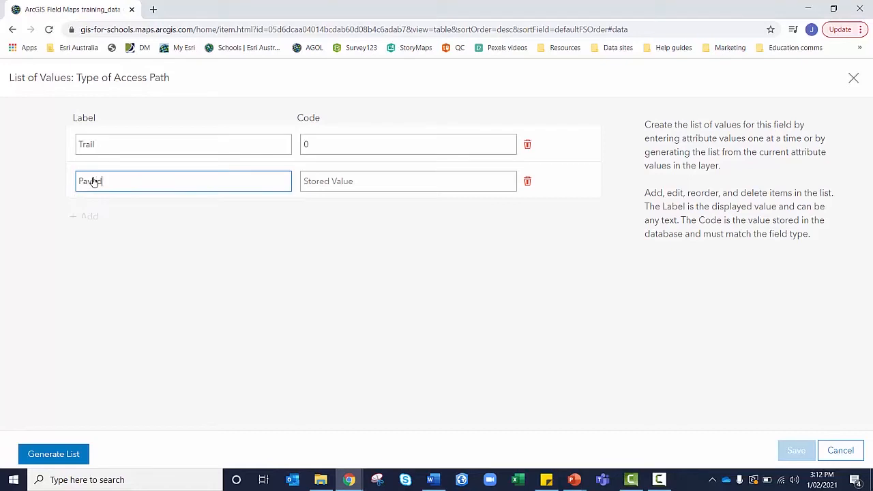
left_click(362, 181)
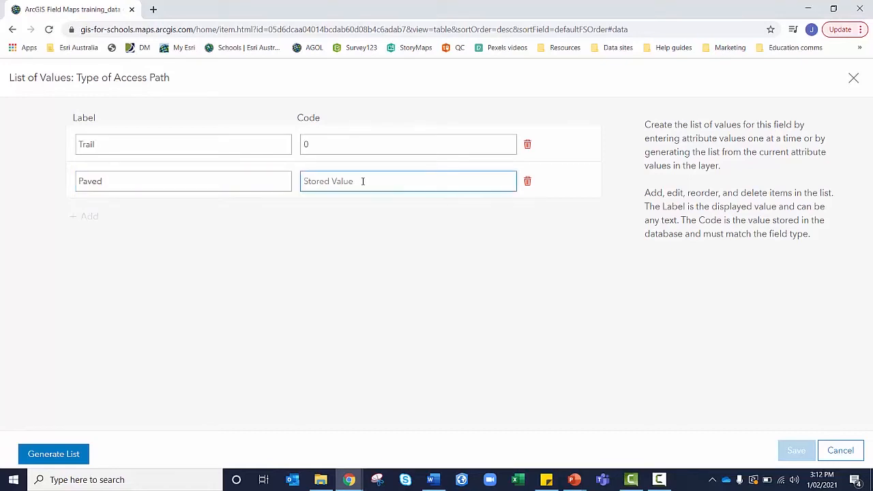
type("1")
Add "Forged own path to waterway" with code 2 to the Type of Access Path list of values
left_click(87, 216)
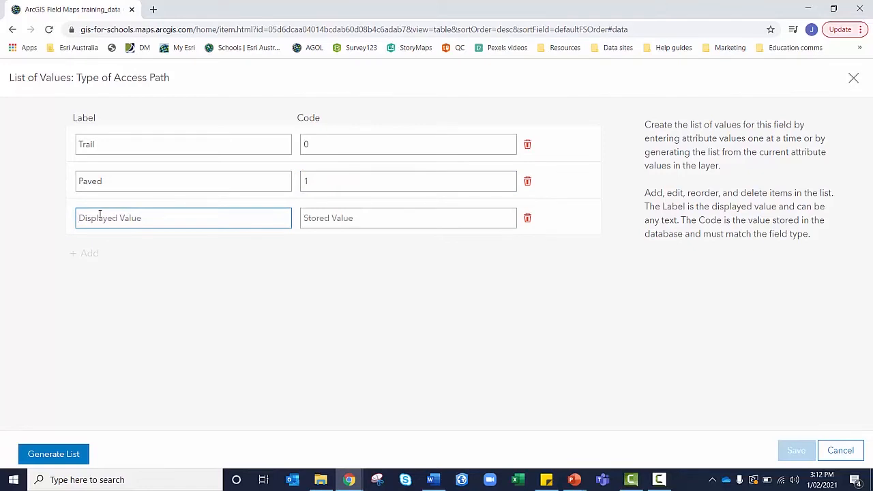
type("Forged")
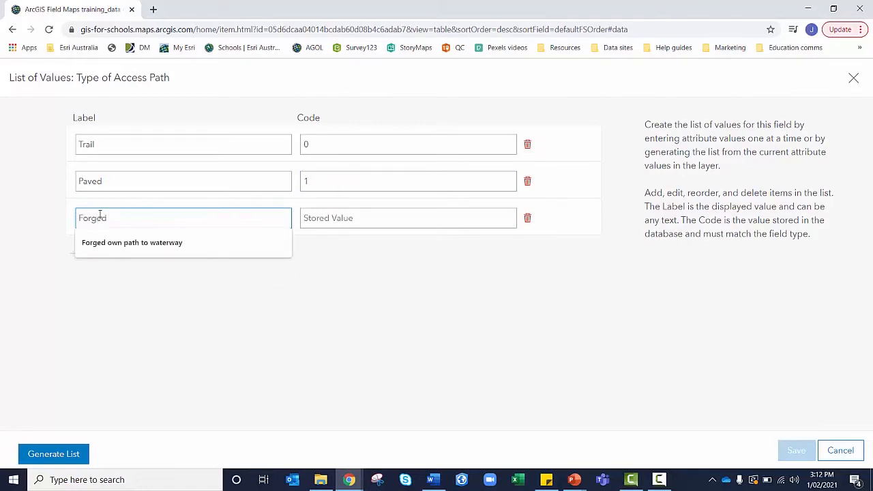
left_click(102, 243)
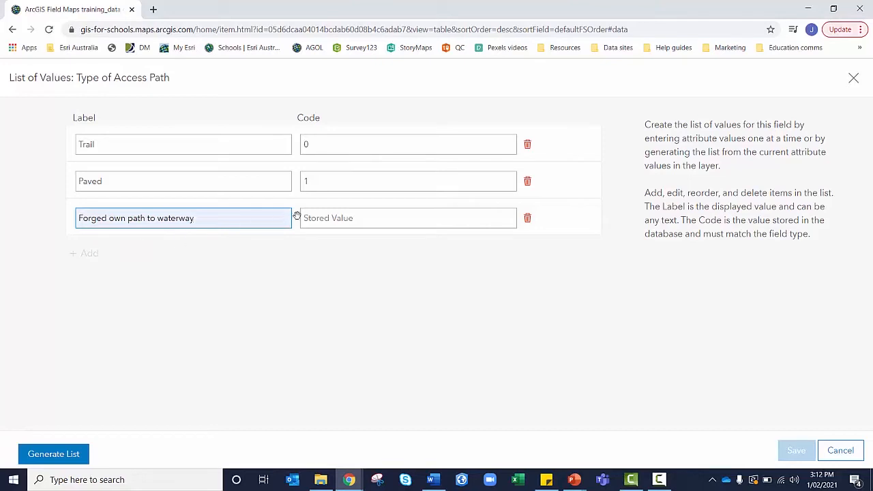
left_click(319, 217)
type("2")
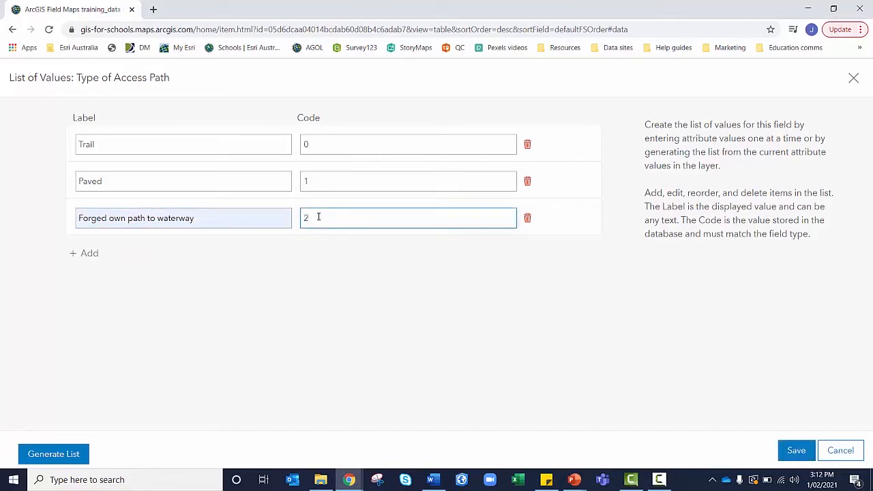
Save the Type of Access Path list of values and return to the layer's field list
left_click(307, 258)
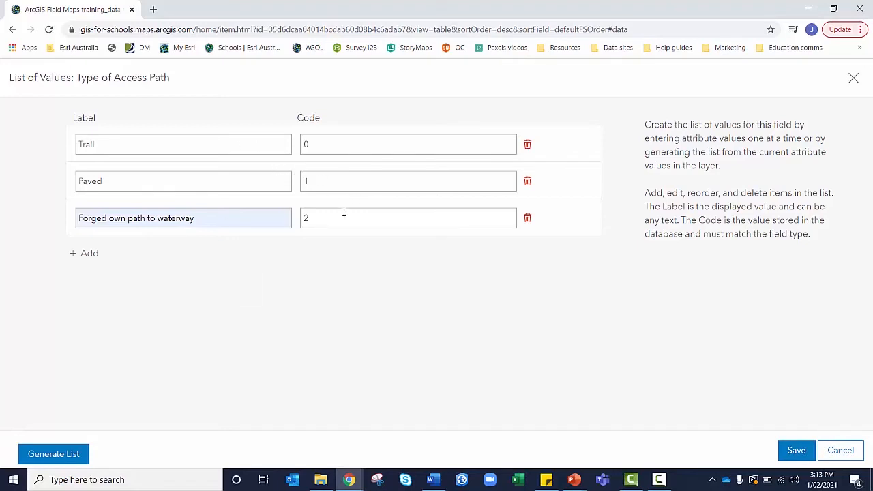
left_click(801, 454)
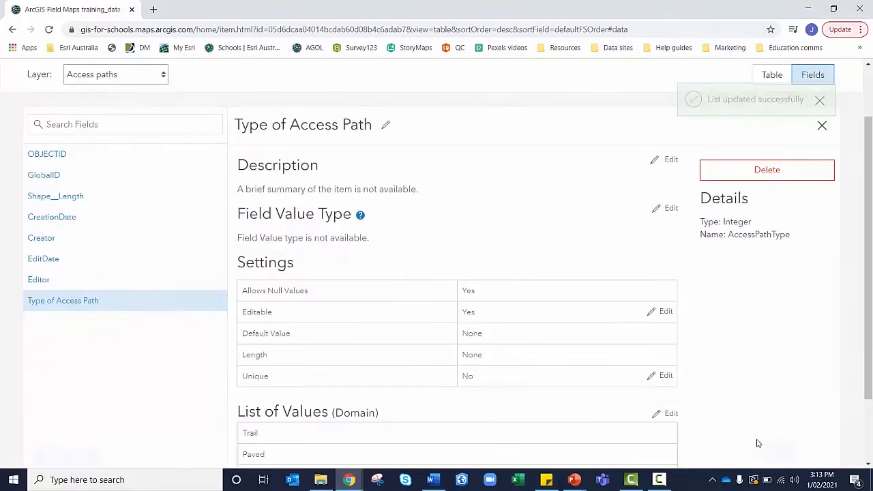
left_click(822, 126)
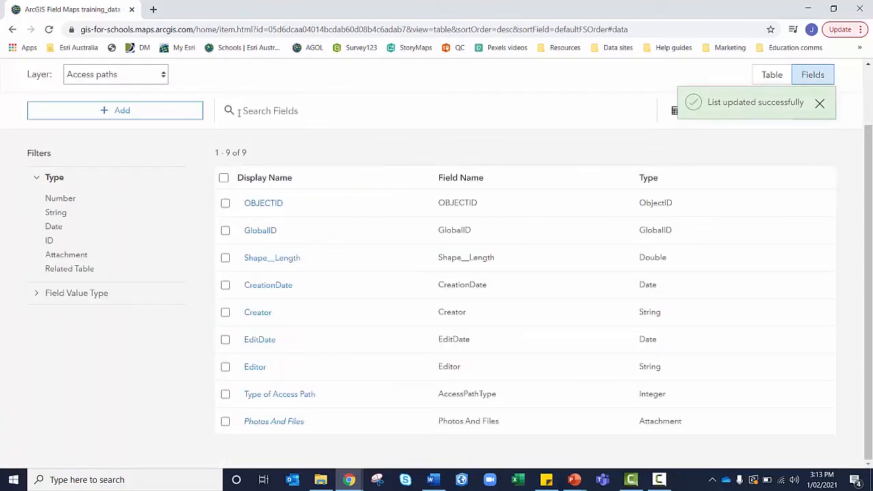
Add an Integer field named LitterCount with the display name "Litter count" to the Access paths layer
left_click(174, 109)
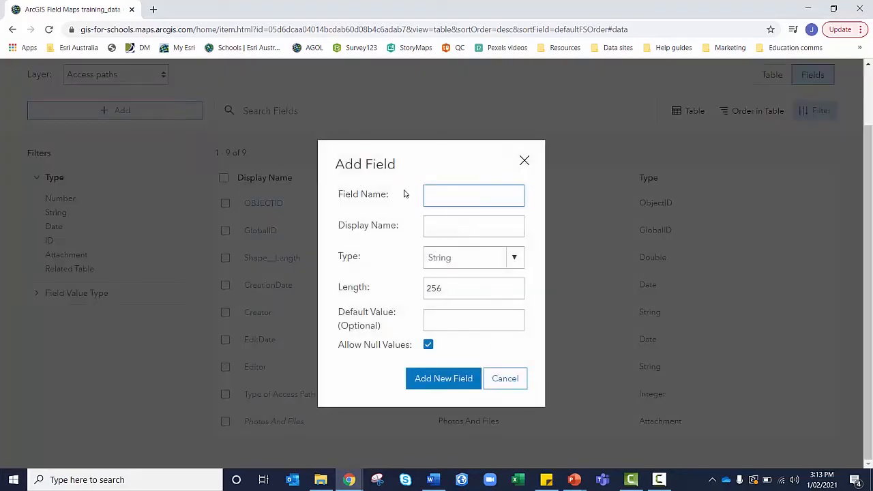
type("LitterCount")
key("Tab")
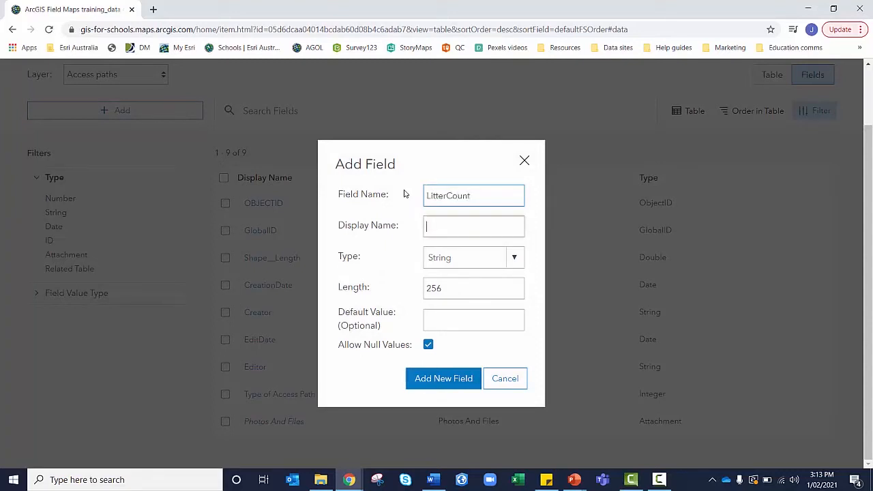
type("Litter count")
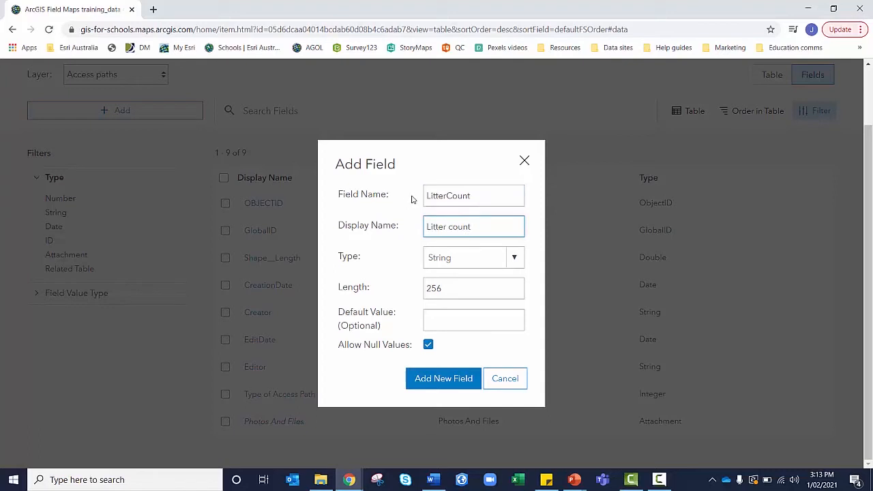
left_click(515, 260)
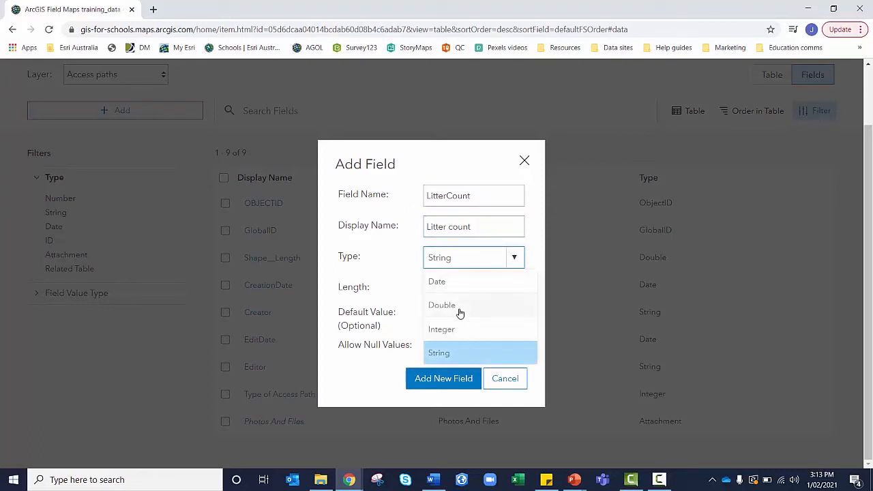
left_click(448, 330)
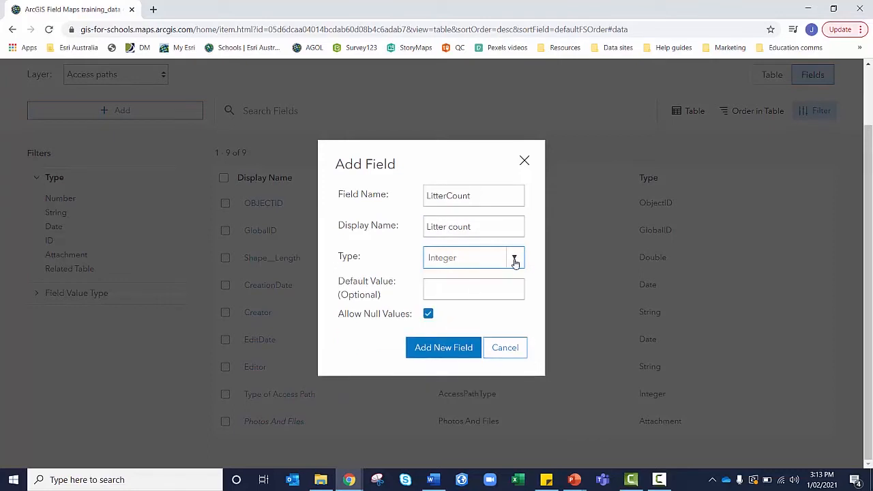
left_click(449, 351)
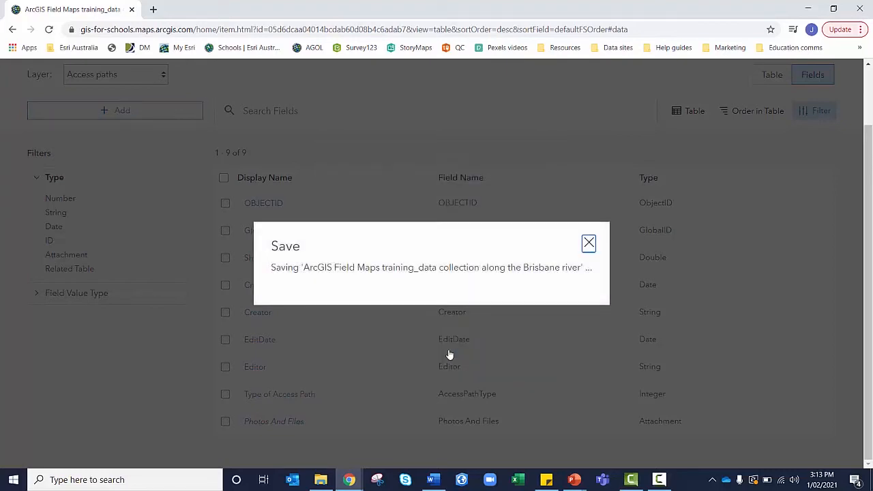
scroll(393, 389, "down", 3)
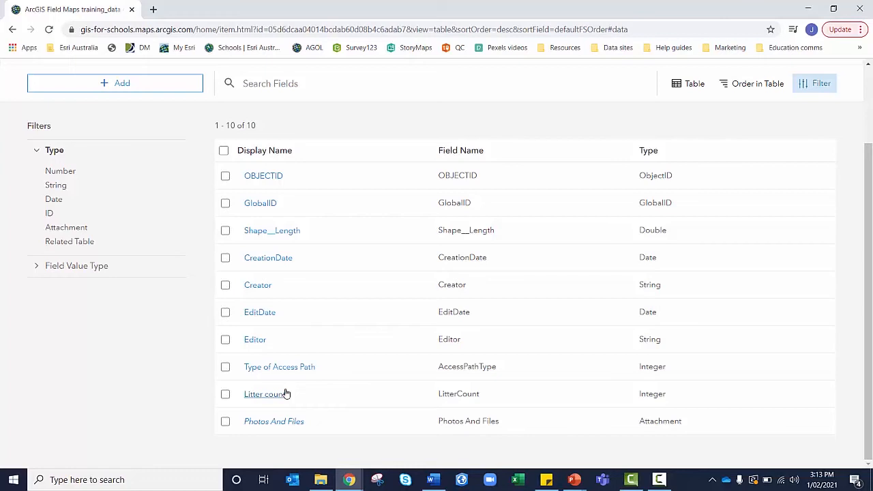
Switch the field list to the Land use observations layer
scroll(226, 386, "up", 2)
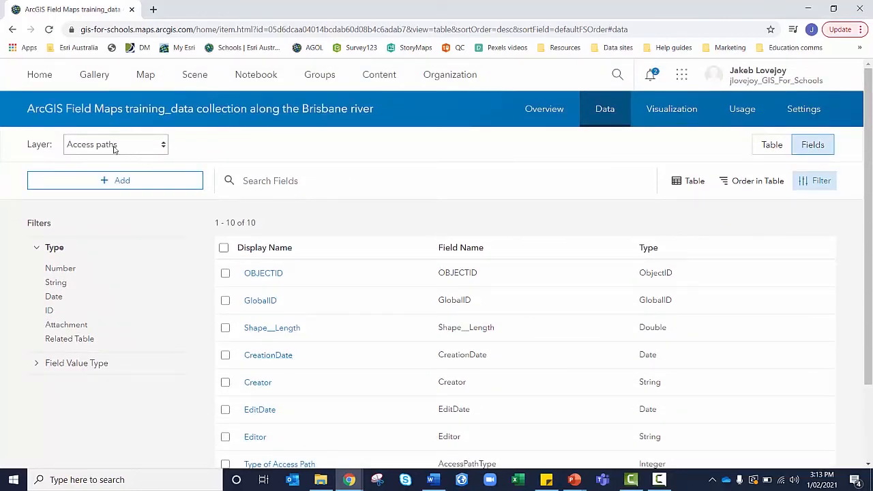
left_click(142, 152)
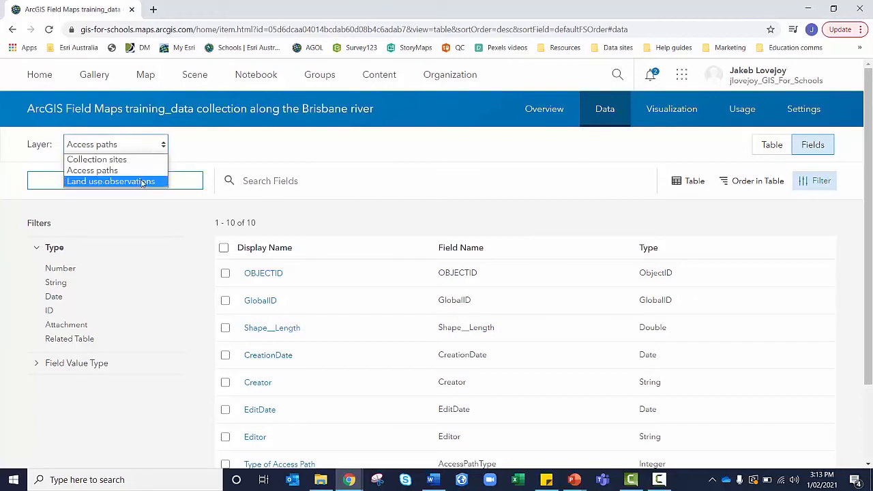
left_click(142, 182)
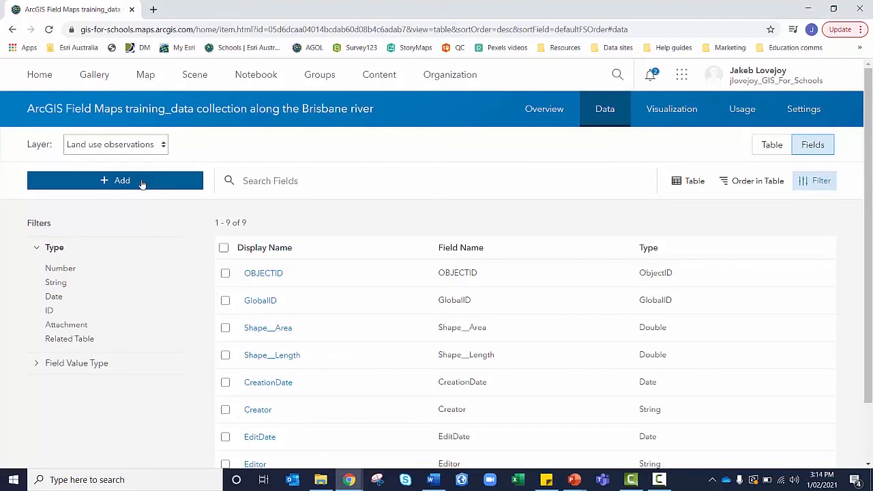
Start a new field on the Land use observations layer and name it AnimalCount
left_click(140, 181)
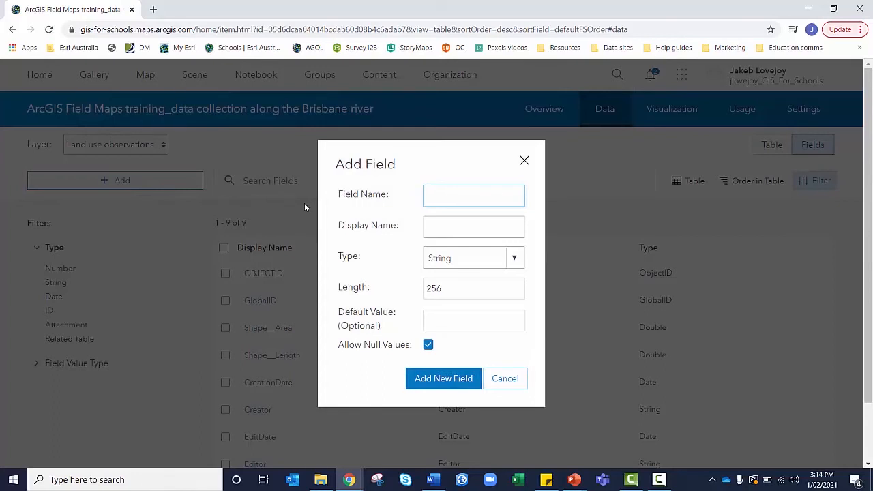
type("Animal count")
left_click(455, 219)
left_click(455, 196)
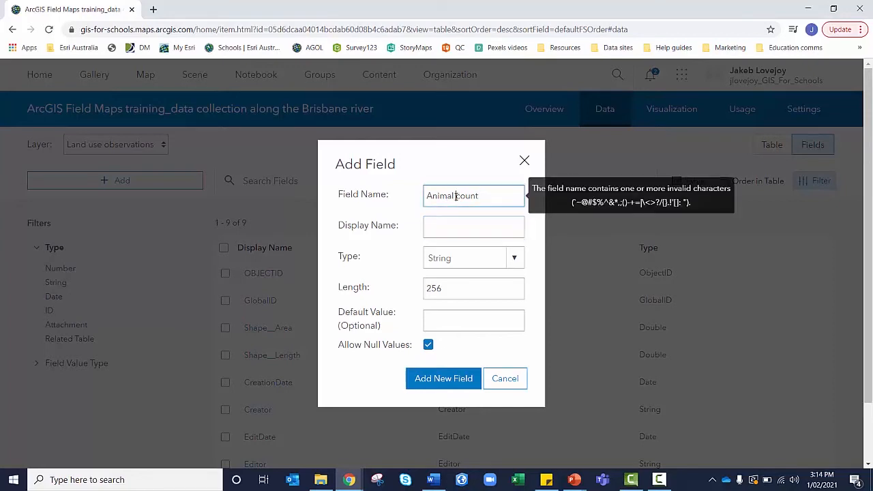
key("BackSpace")
type("_")
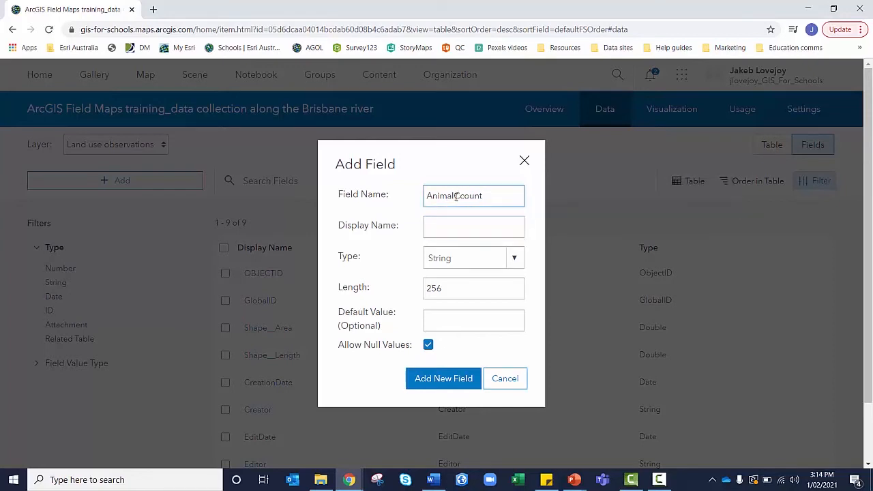
key("Delete")
Give the AnimalCount field the display name "Animal Count" and the Integer type, and add it to the layer
left_click(451, 224)
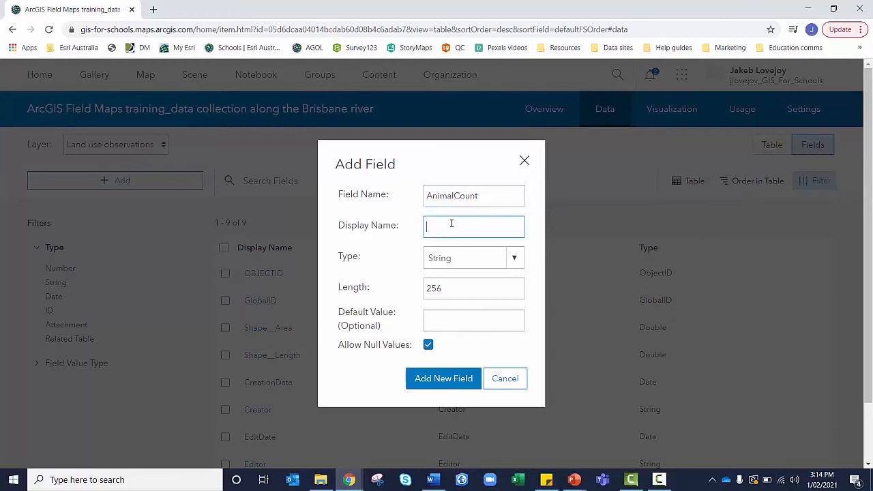
type("Animal count")
left_click(510, 266)
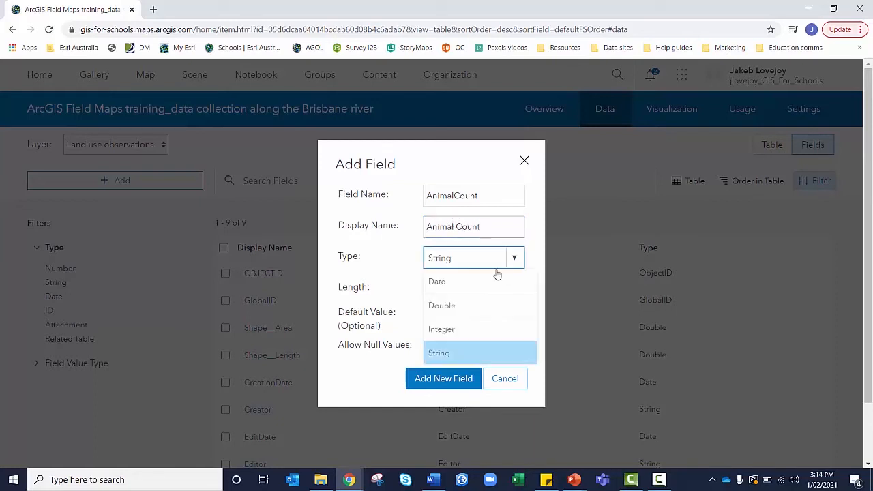
left_click(450, 327)
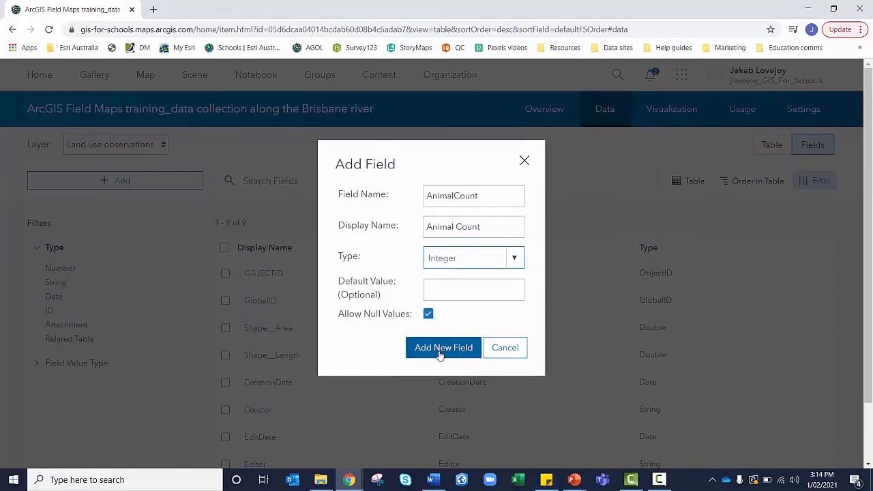
left_click(440, 355)
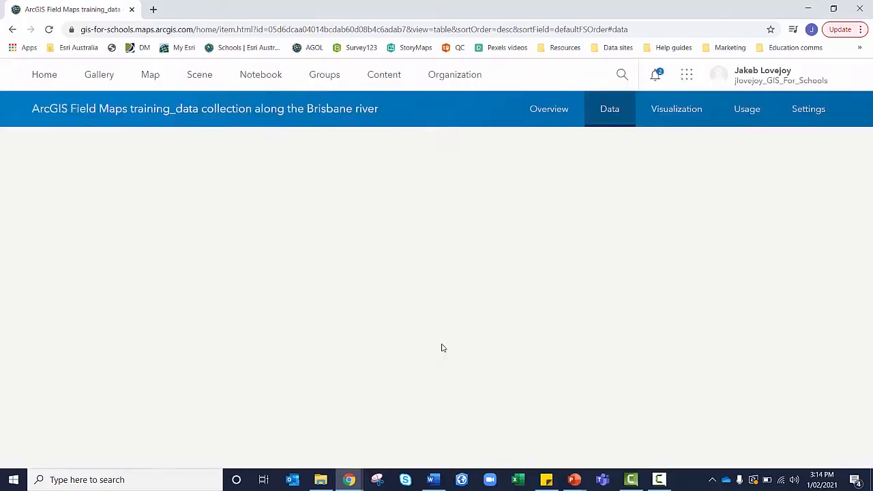
scroll(407, 357, "down", 2)
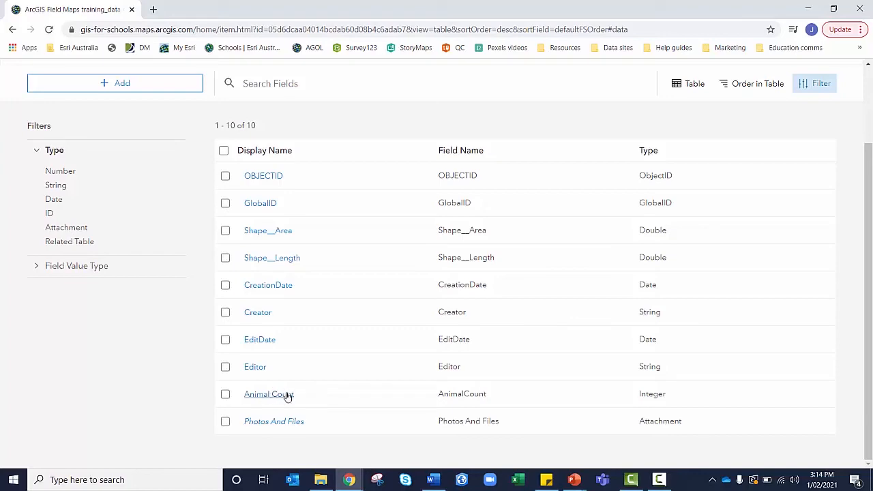
scroll(314, 386, "up", 2)
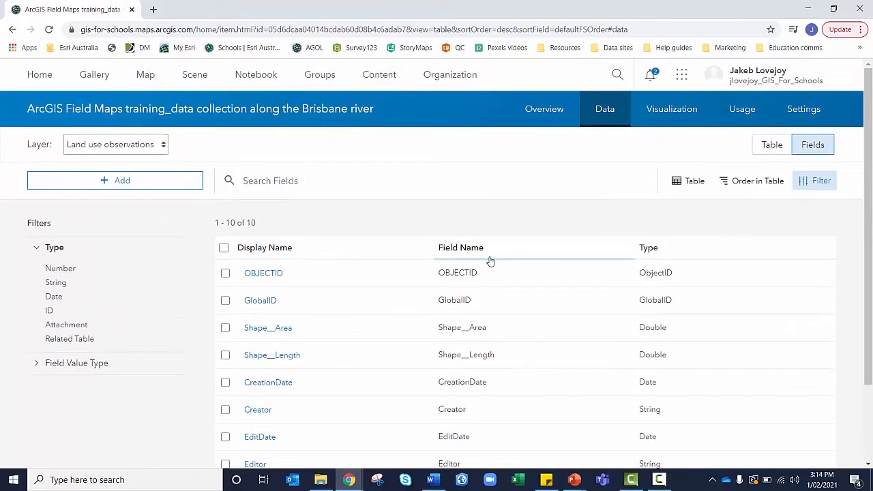
Open the overview of the Collection sites sublayer and check its attachments setting
left_click(544, 119)
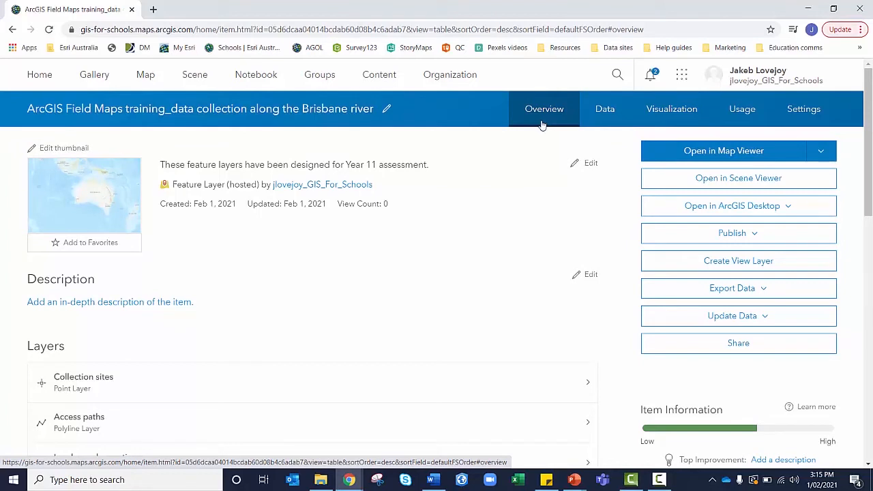
scroll(541, 125, "down", 1)
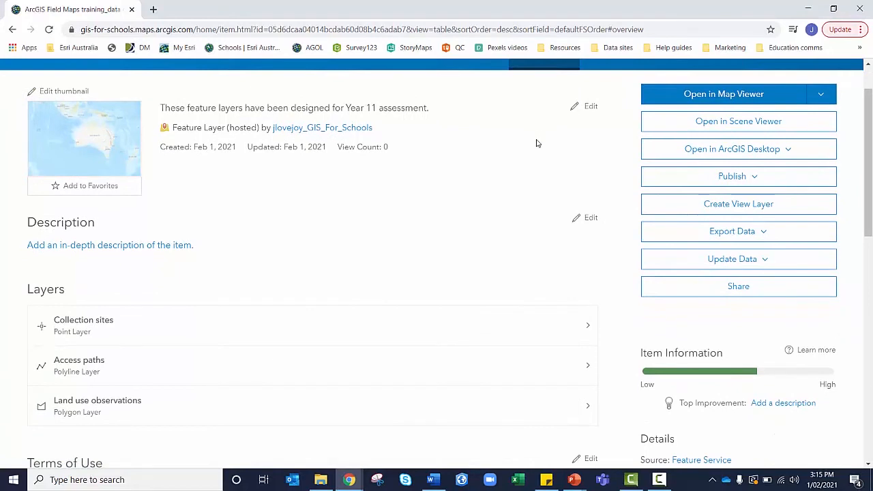
scroll(536, 144, "down", 1)
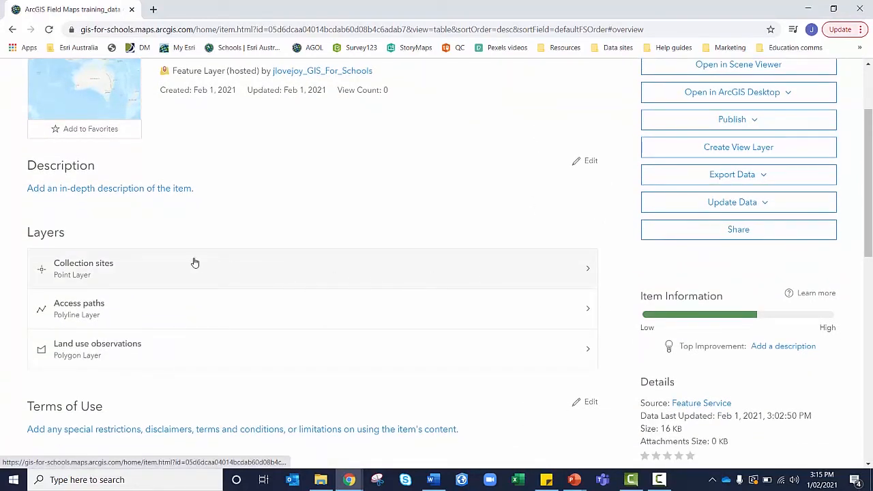
left_click(205, 280)
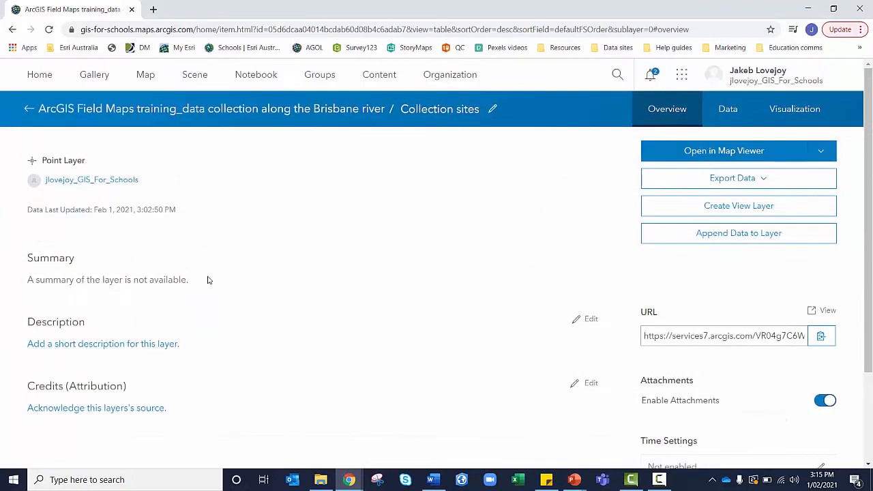
scroll(320, 262, "down", 2)
scroll(321, 262, "up", 1)
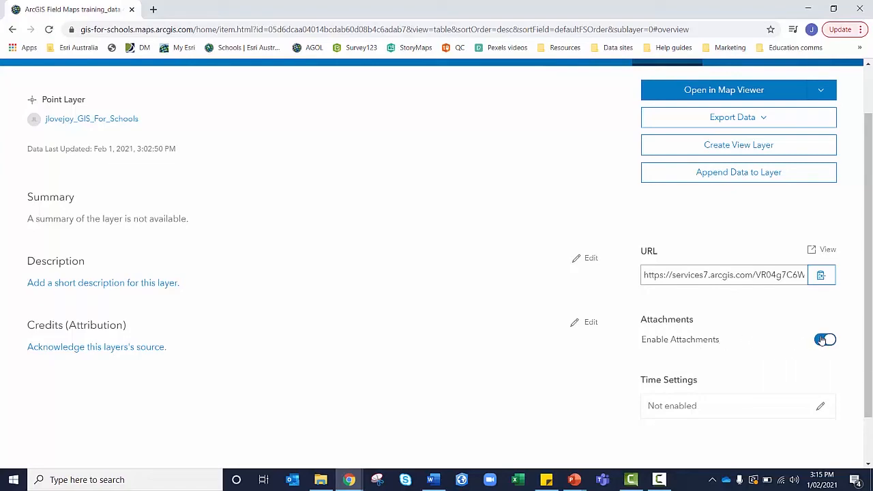
scroll(822, 341, "up", 1)
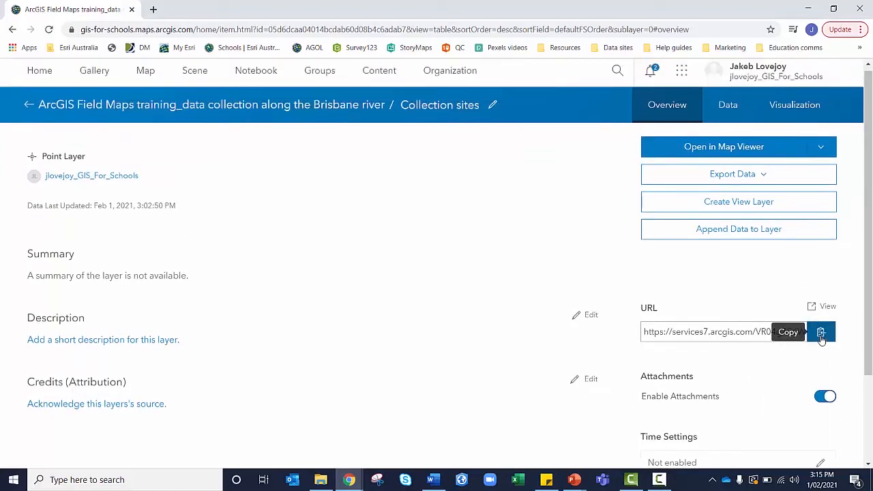
scroll(822, 341, "down", 1)
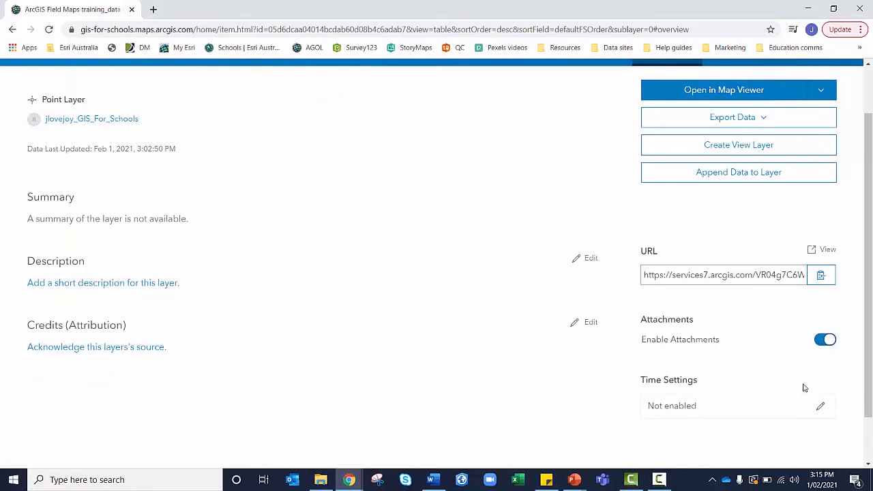
scroll(803, 387, "up", 1)
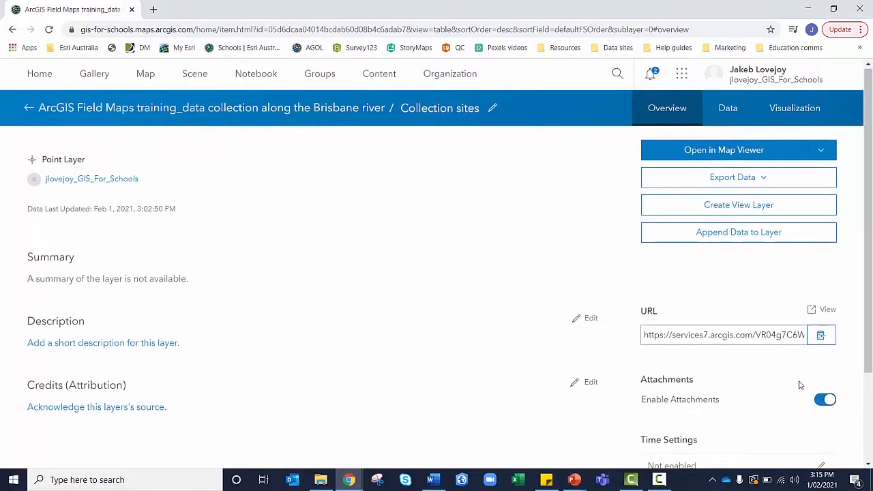
Return to the parent feature layer, open it in Map Viewer and show the map's list of layers
left_click(29, 109)
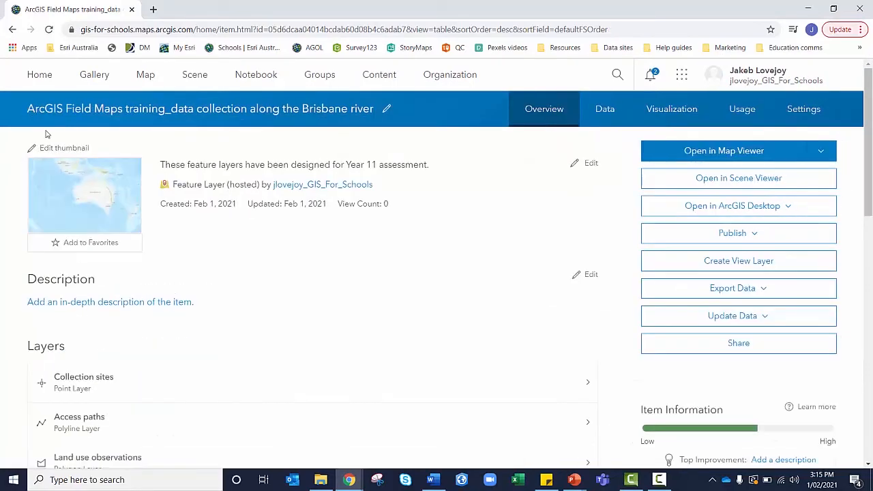
scroll(256, 327, "down", 1)
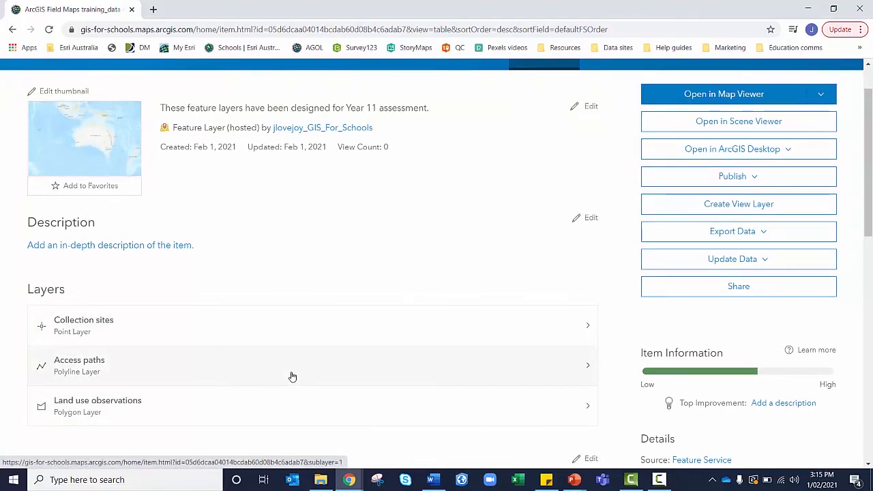
left_click(660, 482)
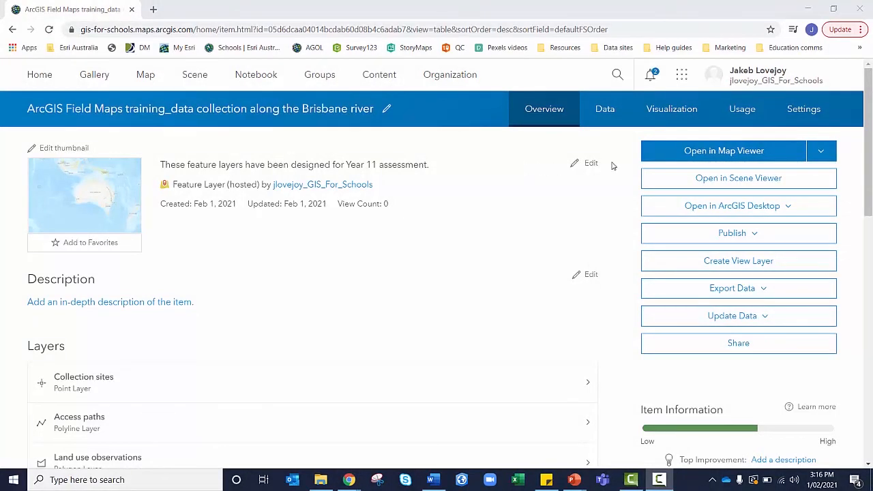
left_click(671, 157)
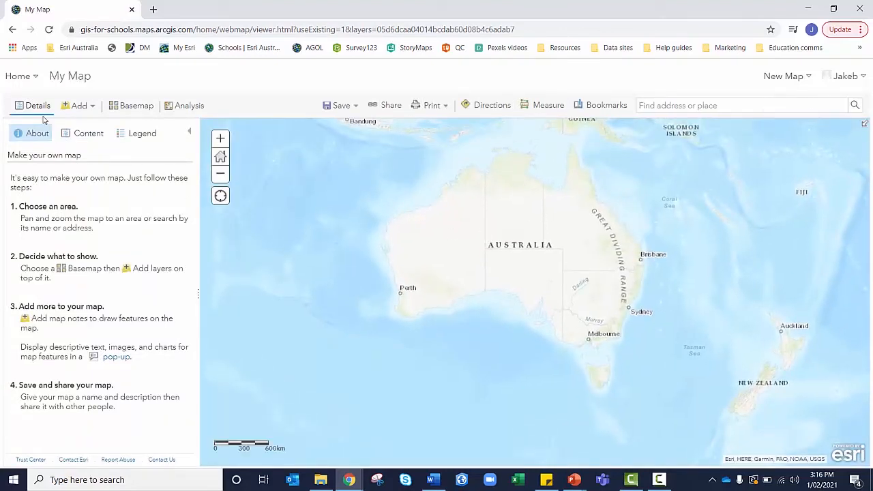
left_click(76, 140)
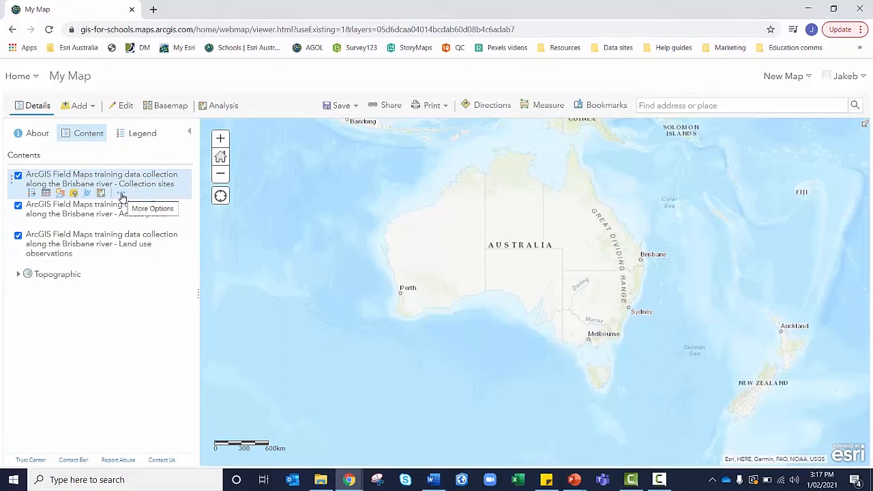
Rename the Collection sites layer in the map to "Collection sites", without the feature layer title
left_click(122, 195)
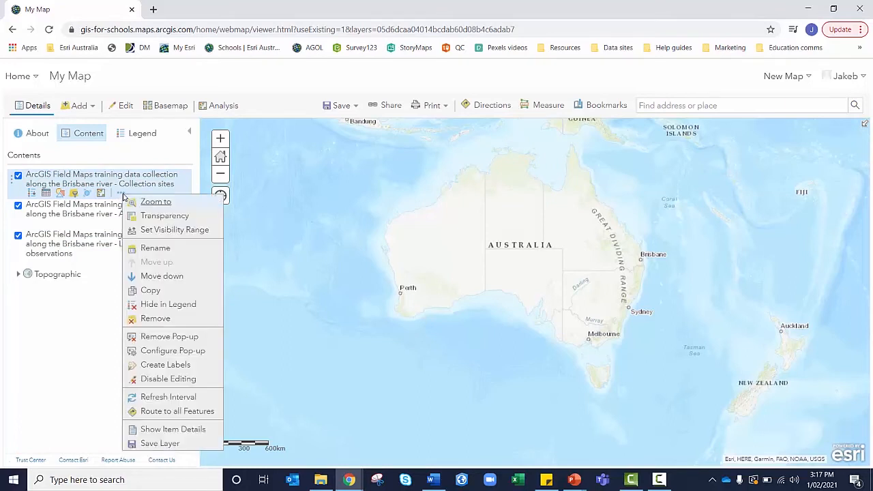
left_click(156, 249)
key("ctrl+a")
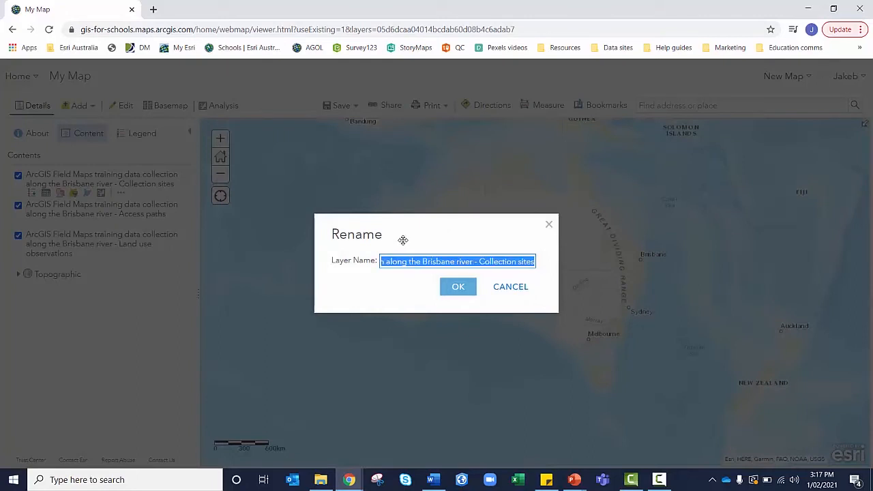
type("Collection")
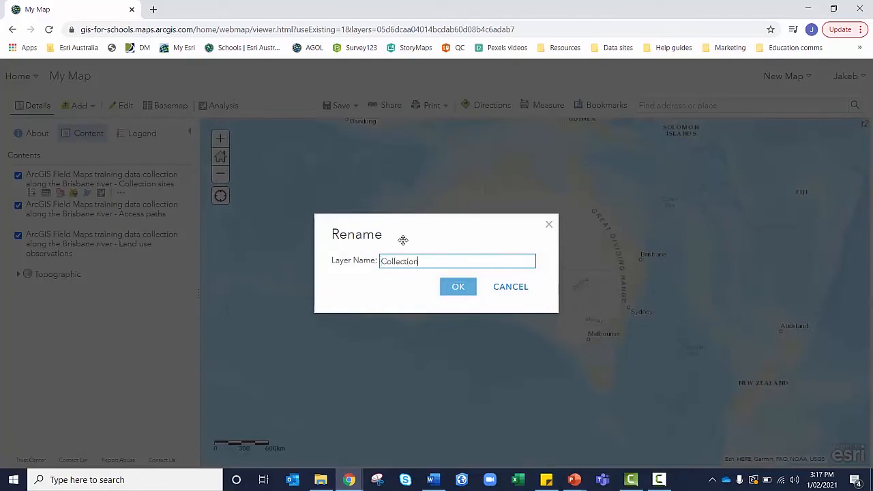
key("Return")
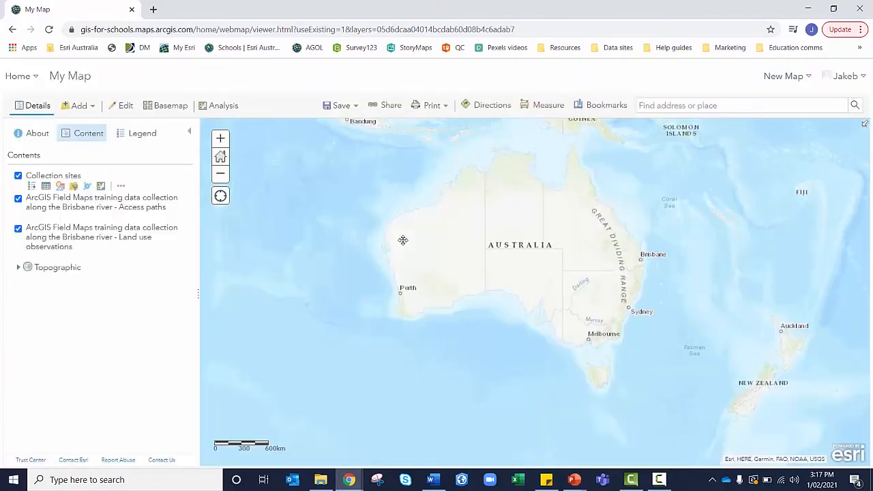
Shorten the name of the Access paths layer in the map to "Access paths"
left_click(107, 216)
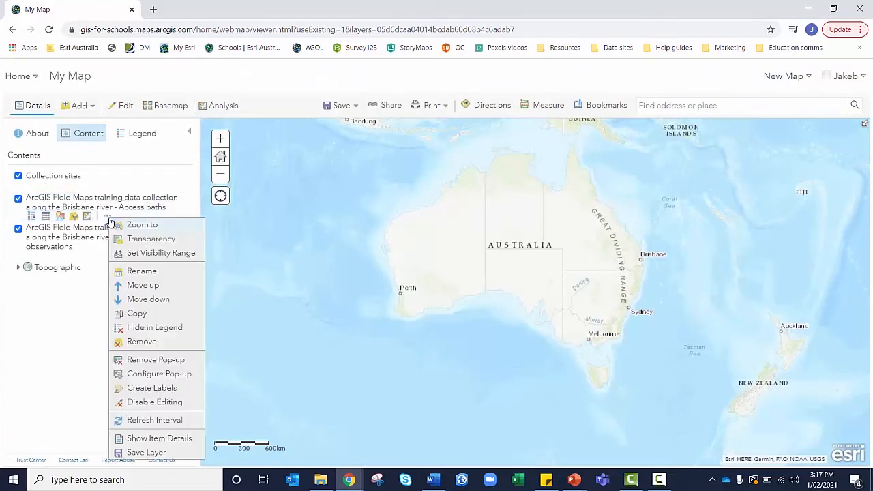
left_click(145, 272)
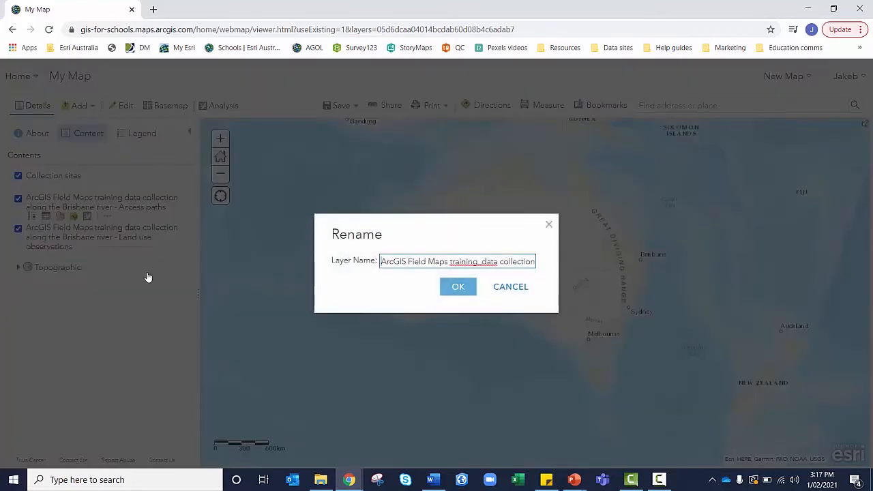
key("ctrl+a")
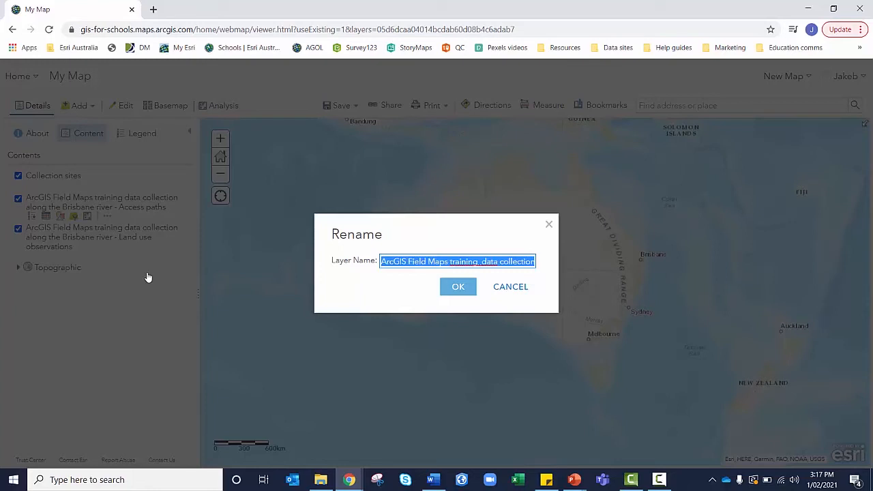
type("Access paths")
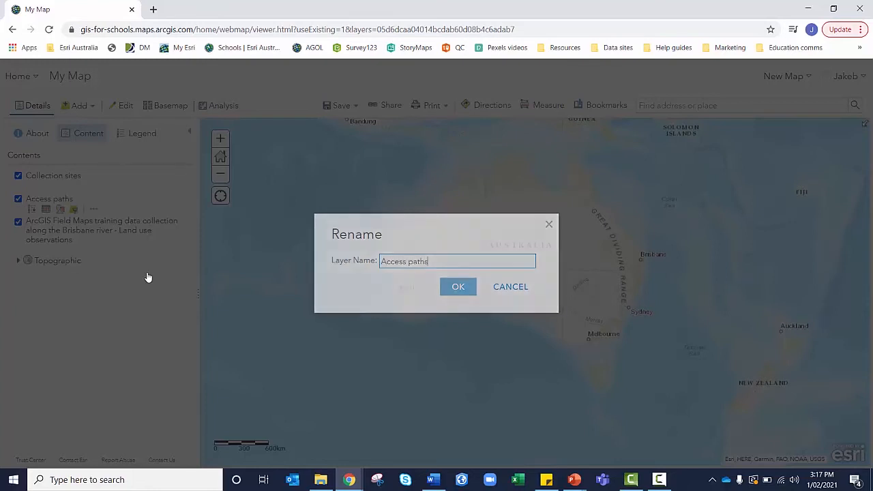
key("Return")
Shorten the name of the Land use observations layer in the map to "Land use observations"
left_click(106, 252)
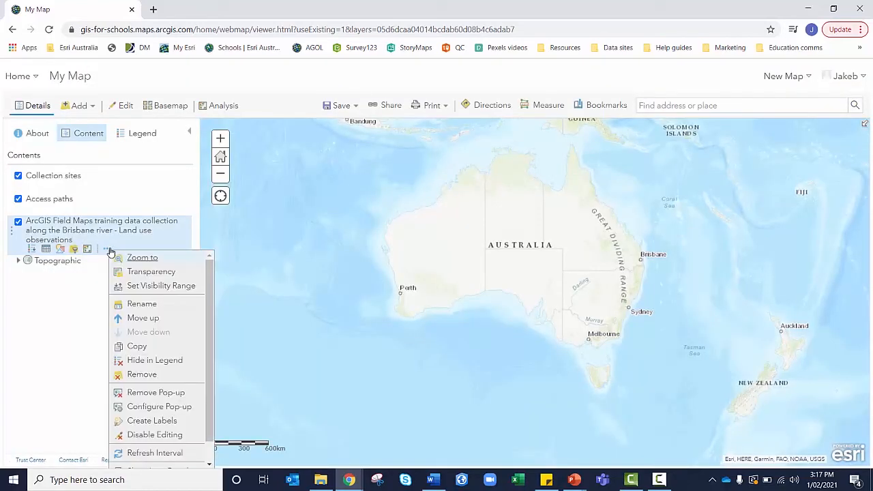
left_click(148, 311)
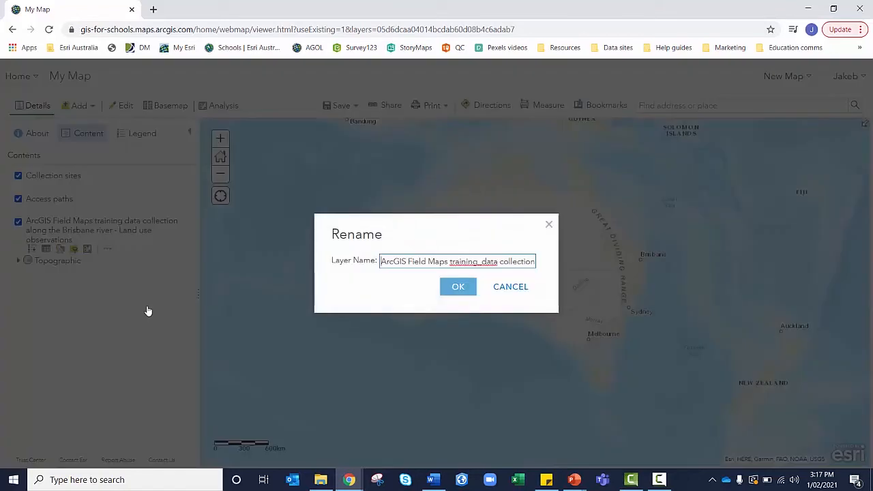
key("ctrl+a")
type("Land use")
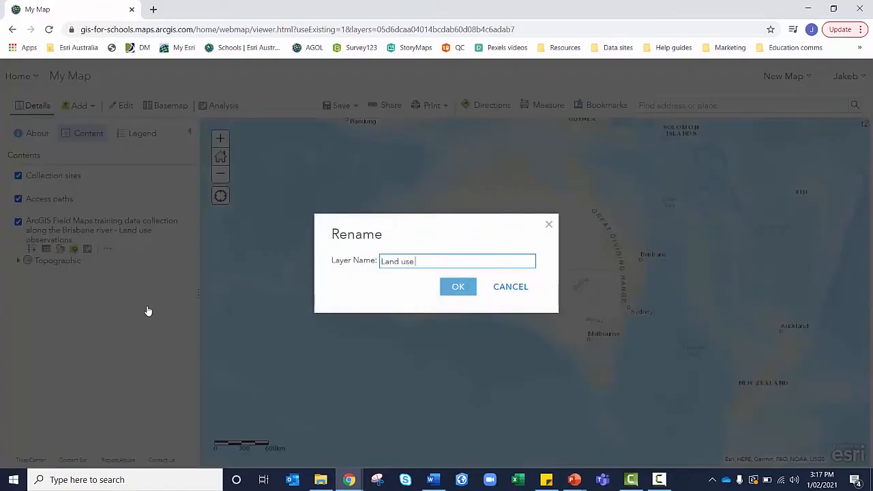
type(" observations")
key("Return")
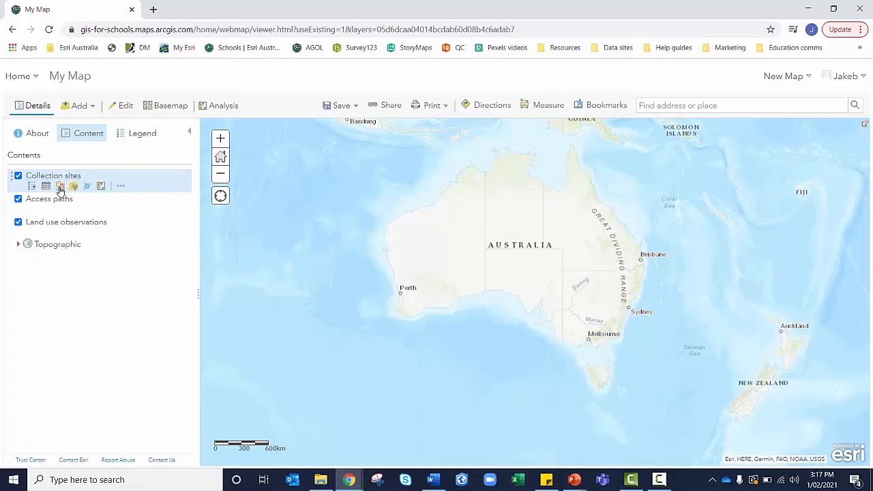
Style the Collection sites layer by the Collection Site attribute as Types (Unique symbols) and open that style's options
left_click(61, 188)
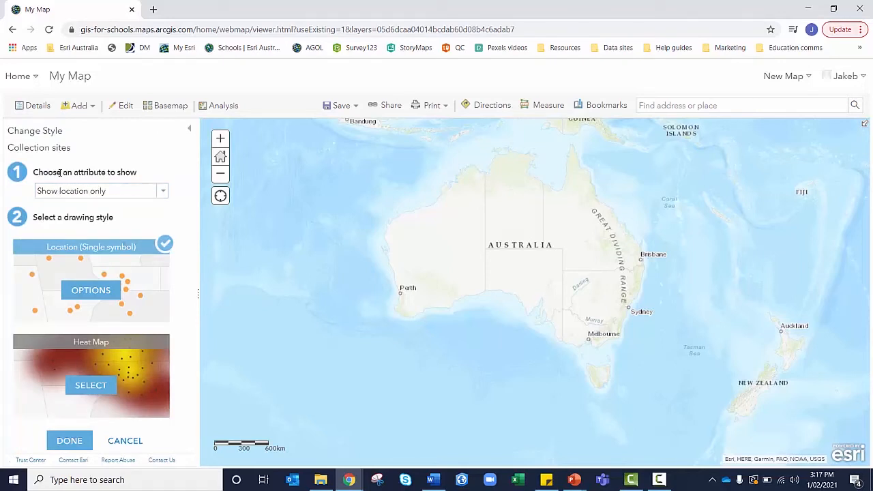
left_click(121, 192)
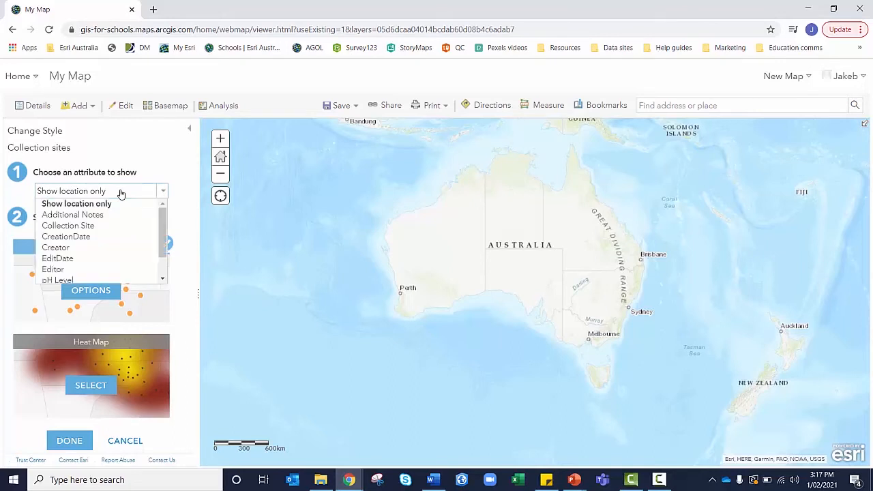
left_click(87, 228)
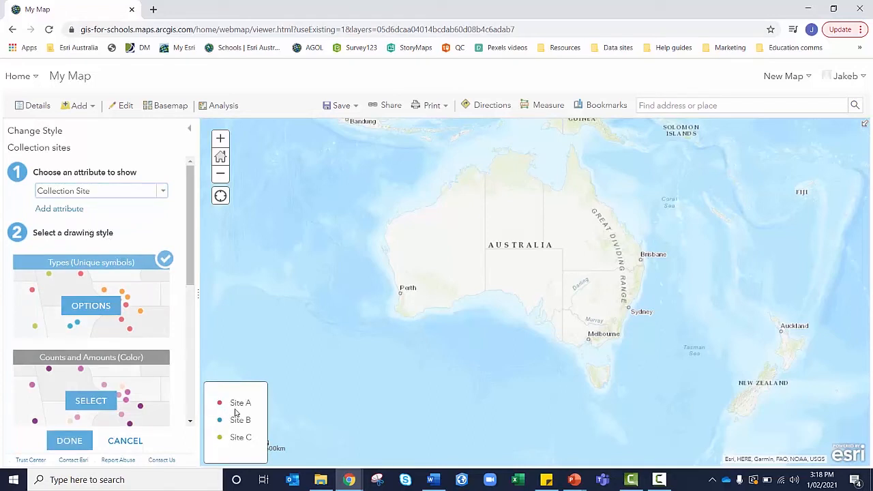
left_click(80, 307)
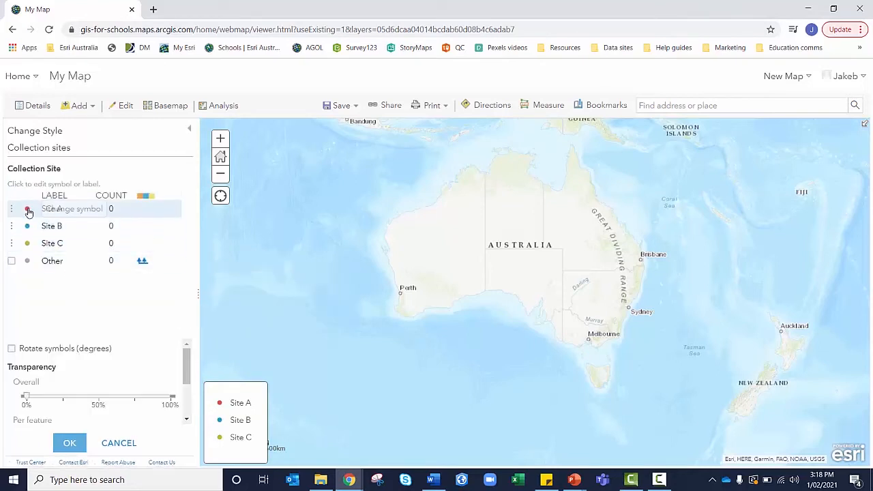
Give Site A the blue A pin from the A-Z symbol category at a size of 20 px
left_click(28, 212)
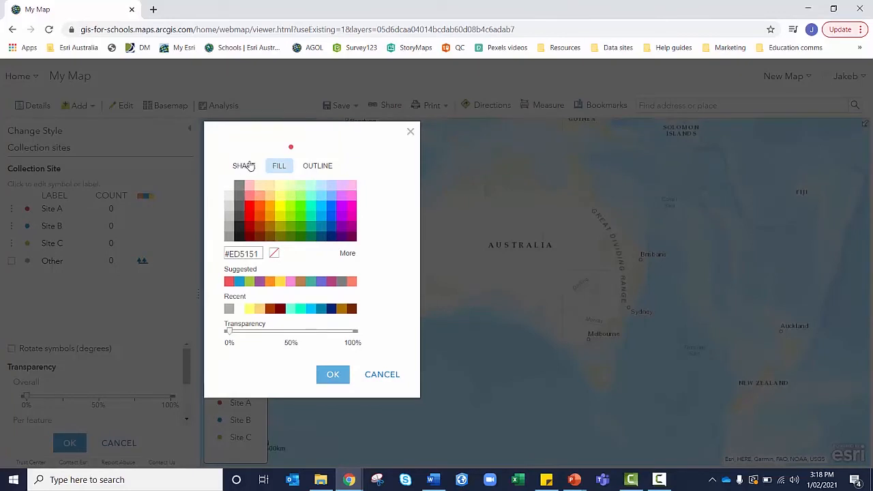
left_click(244, 167)
left_click(253, 193)
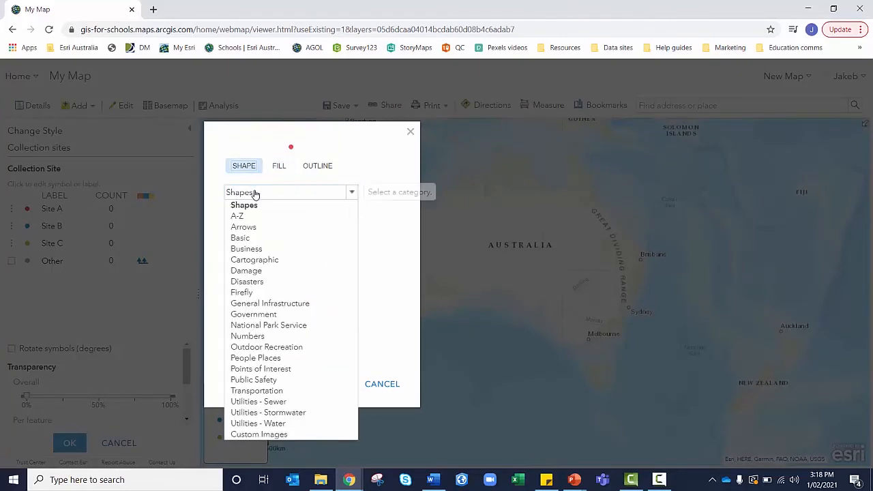
left_click(239, 217)
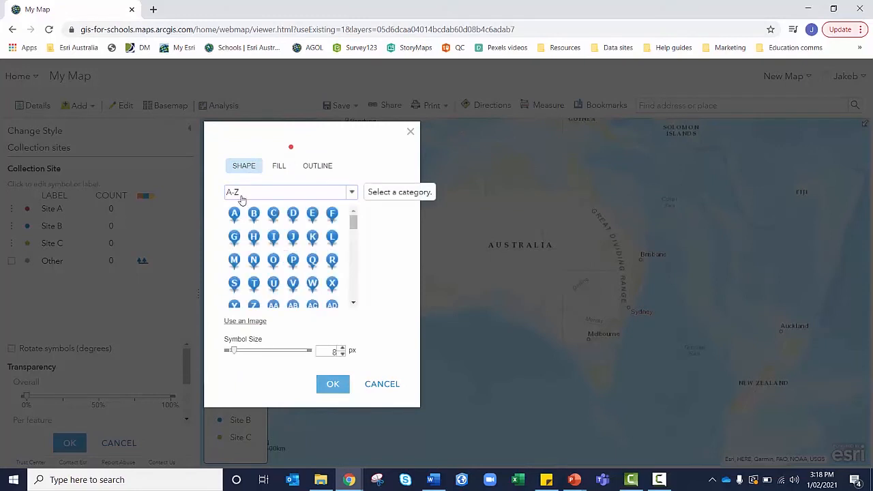
left_click(234, 217)
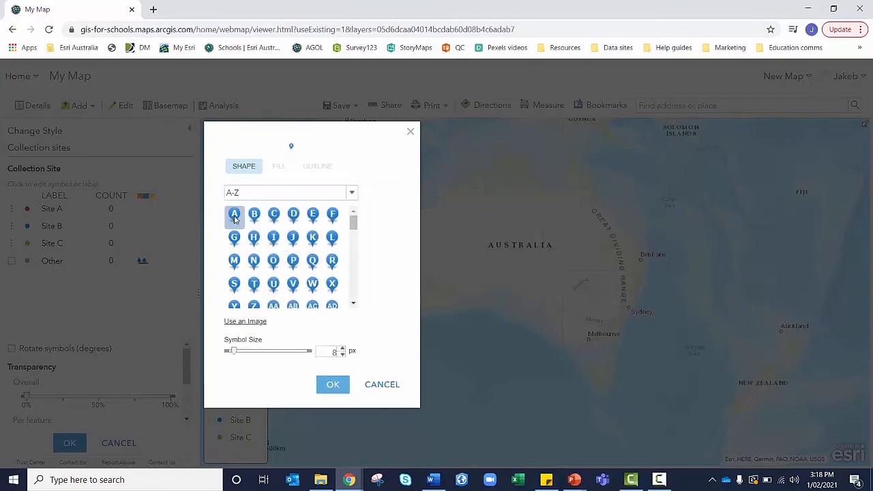
double_click(326, 352)
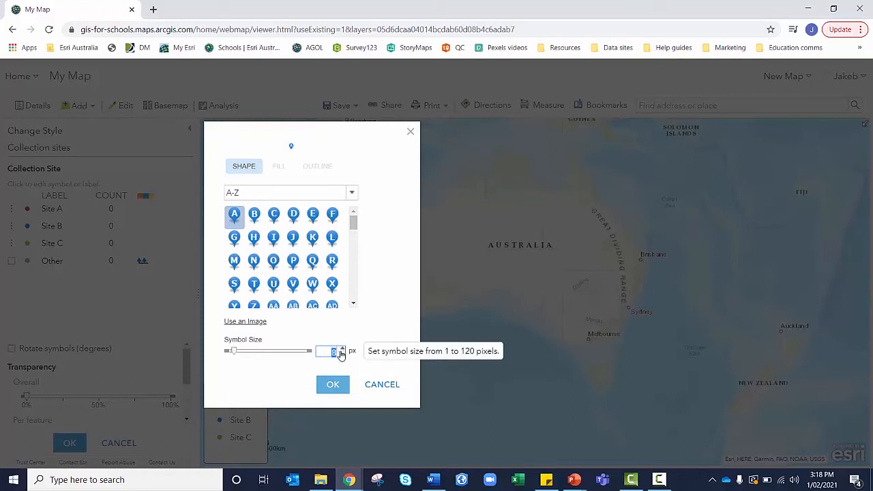
type("20")
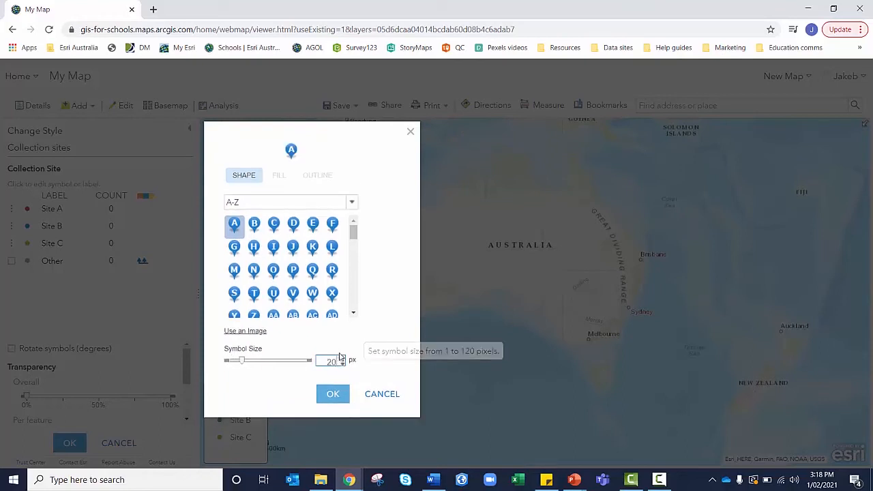
left_click(331, 396)
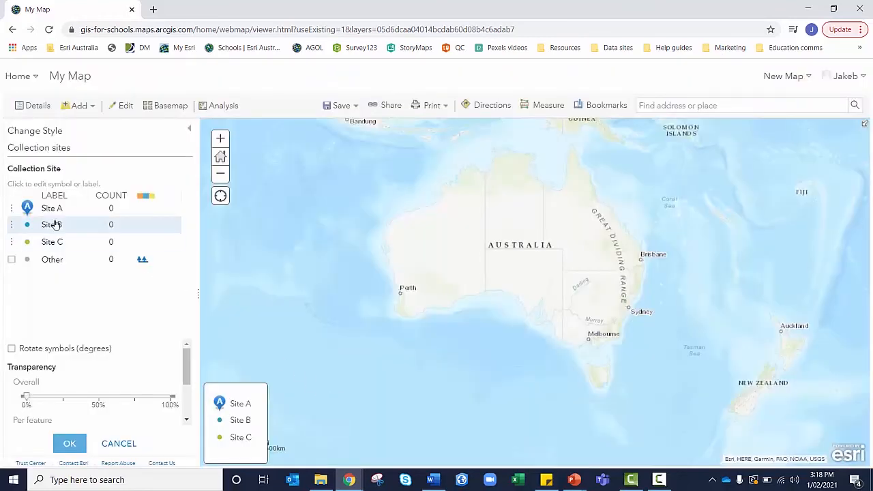
Give Site B the green B pin from the A-Z symbol category at a size of 20 px
left_click(29, 226)
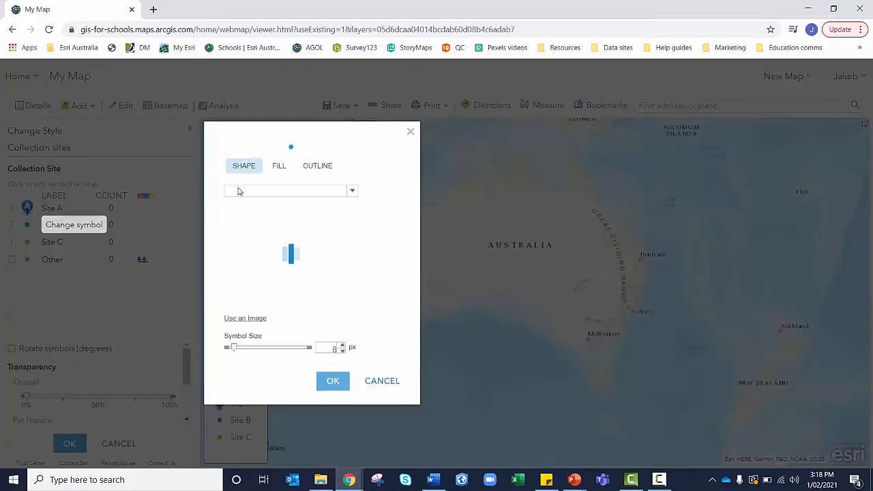
scroll(276, 253, "down", 3)
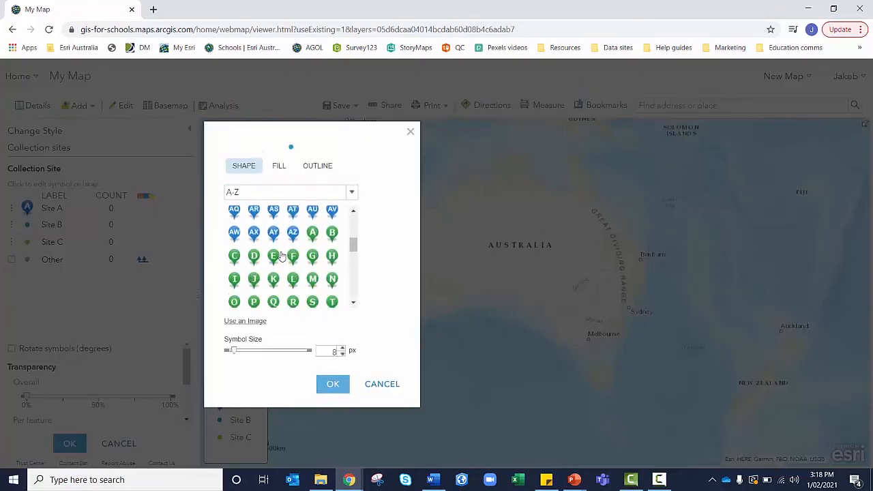
left_click(332, 230)
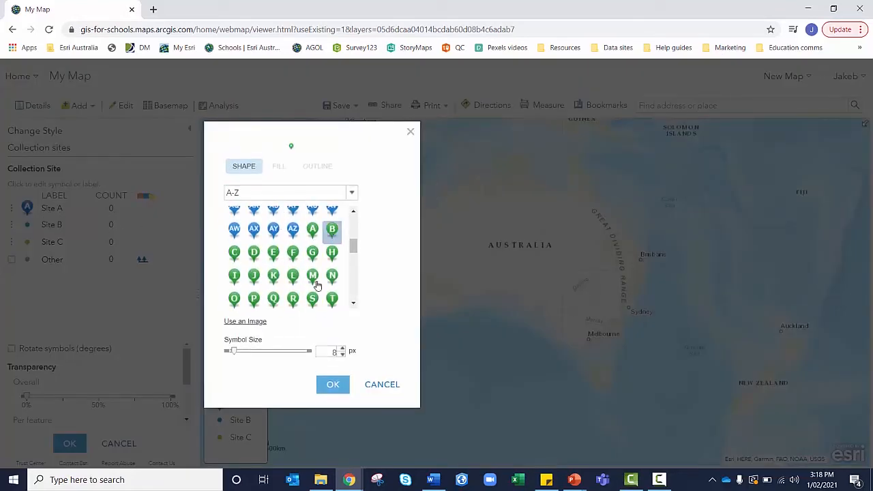
double_click(333, 350)
type("20")
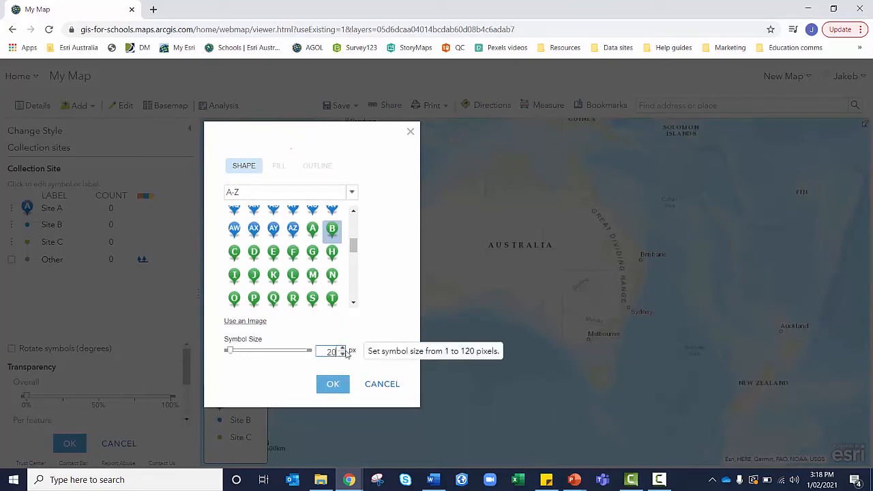
left_click(332, 396)
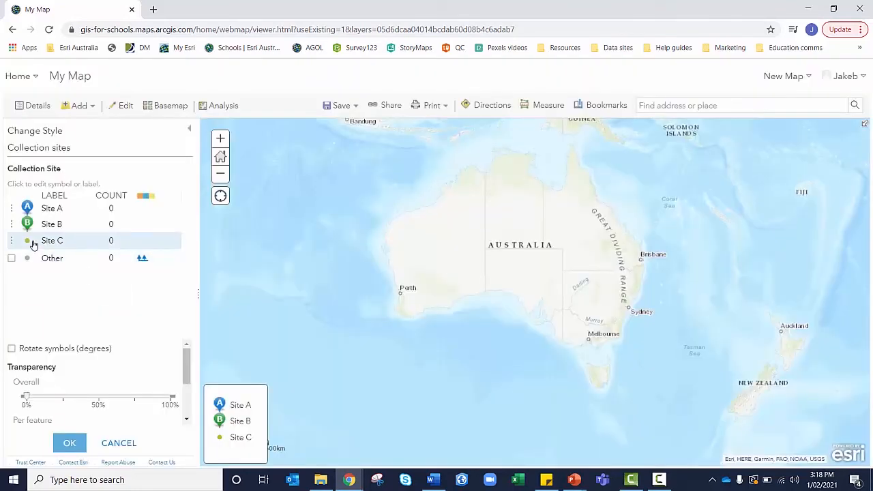
Give Site C the red C pin from the A-Z category at 20 px and apply the Collection sites style
left_click(28, 241)
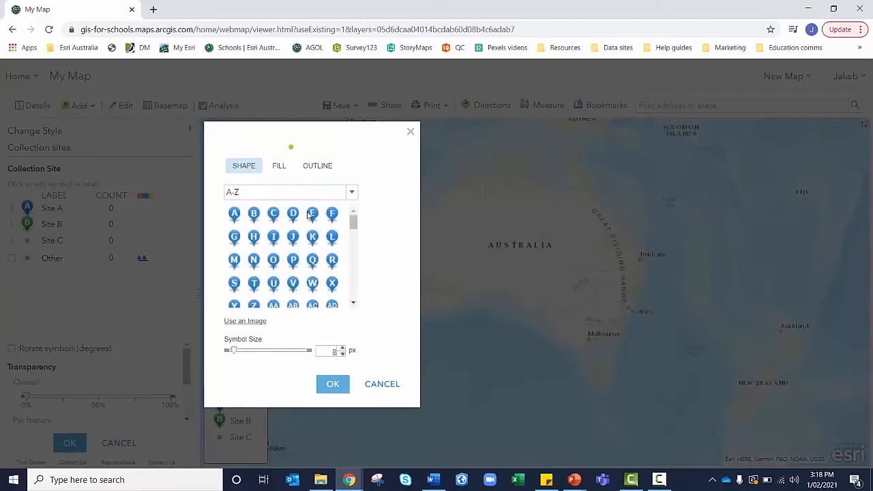
scroll(303, 277, "down", 5)
left_click(311, 270)
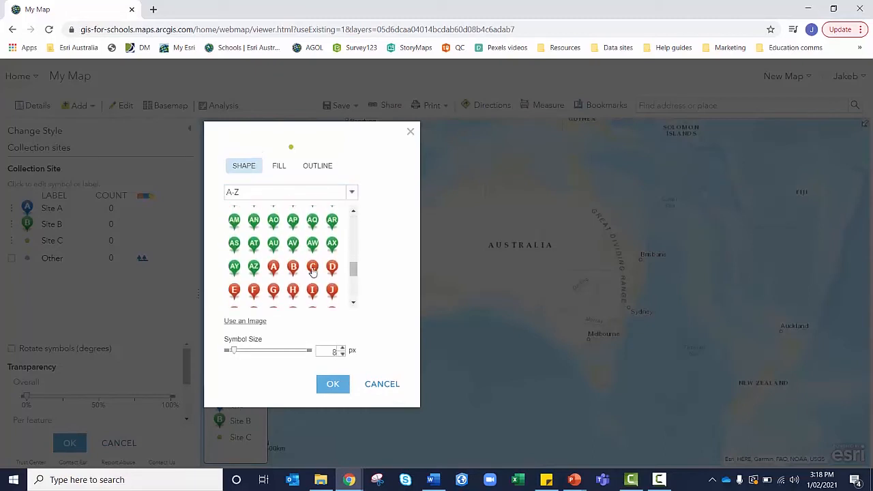
left_click_drag(332, 351, 346, 354)
type("20")
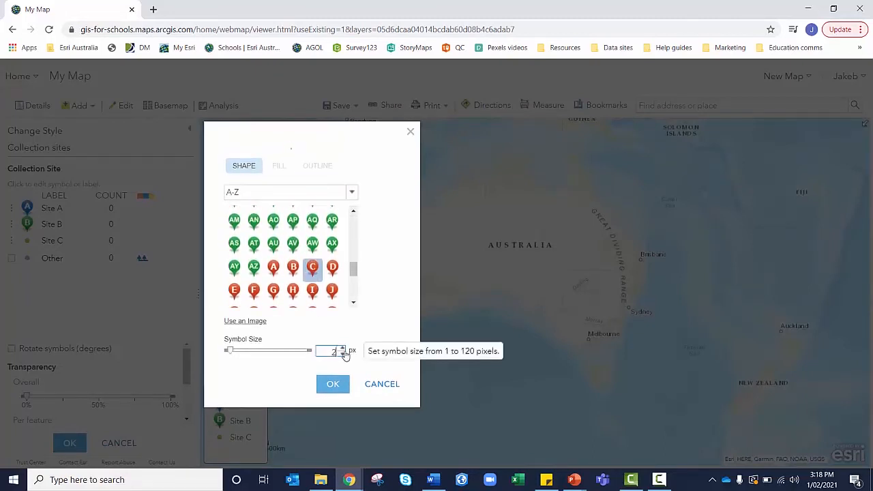
left_click(333, 393)
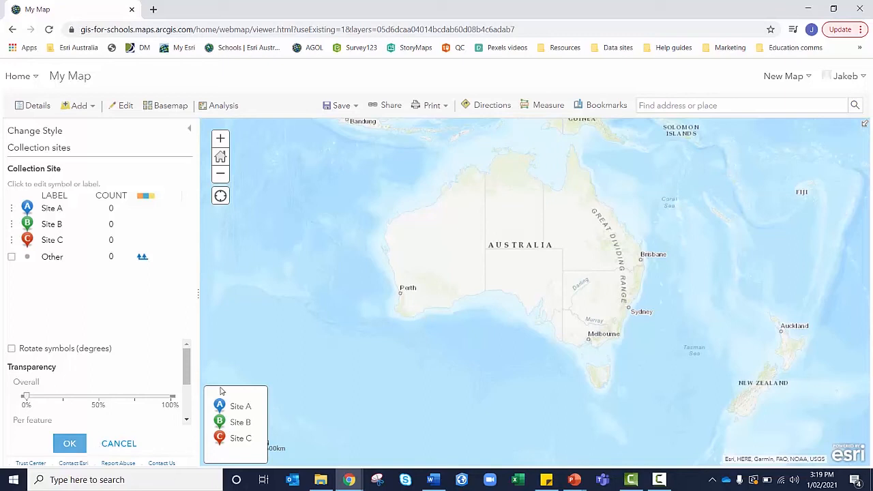
left_click(71, 443)
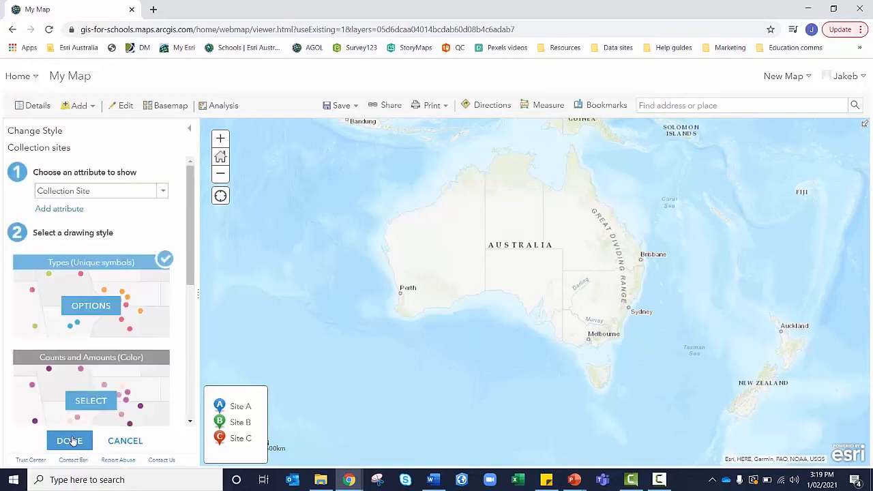
left_click(71, 441)
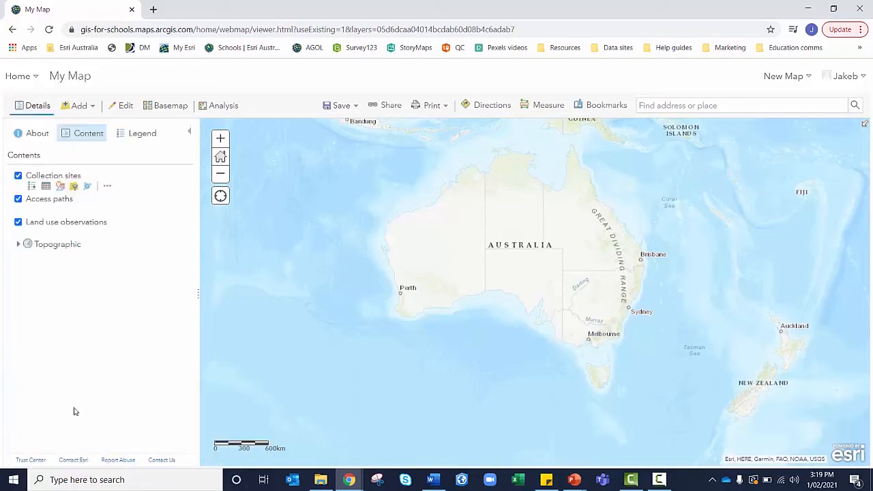
Style the Access paths layer by the Type of Access Path attribute with unique symbols, keeping the default line colours
mouse_move(87, 208)
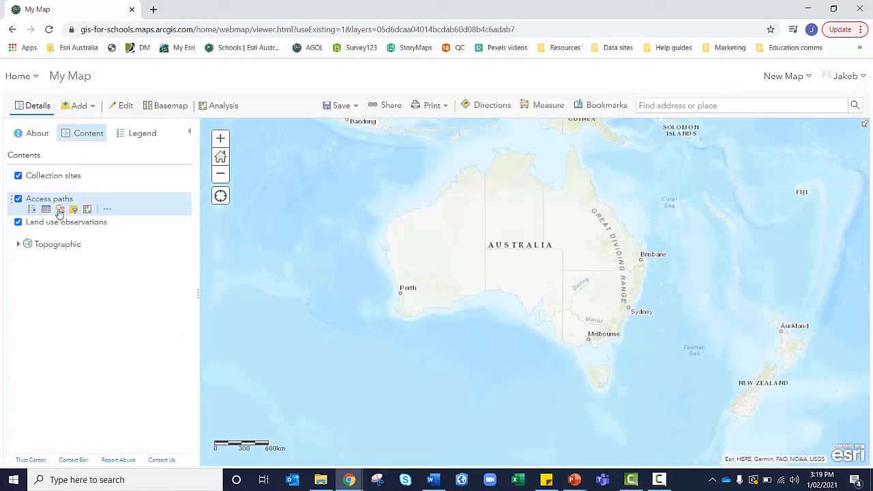
left_click(60, 211)
left_click(95, 191)
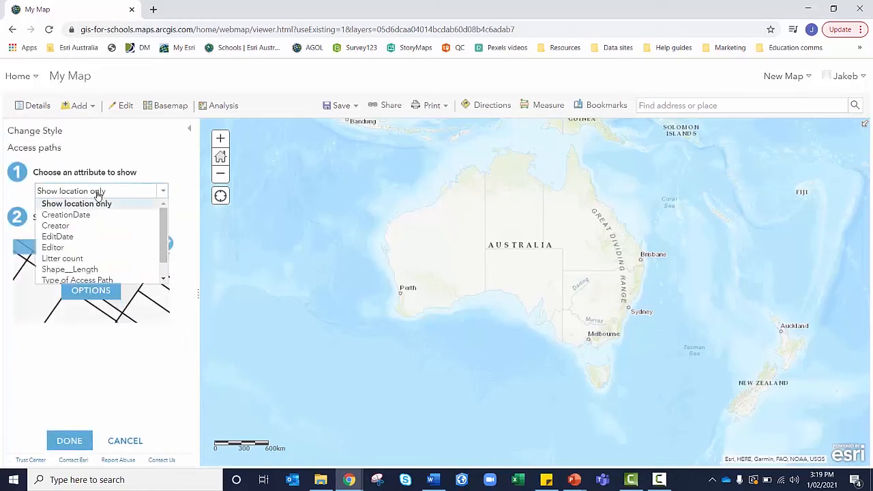
scroll(77, 235, "down", 1)
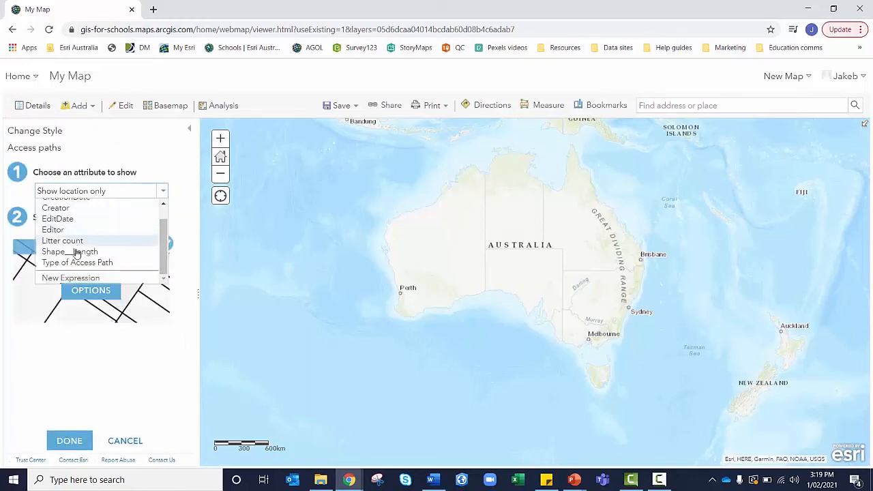
left_click(73, 262)
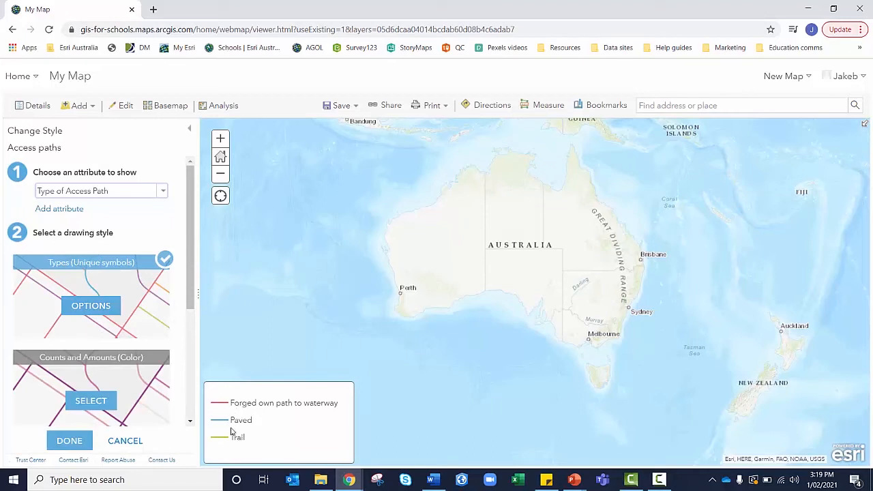
left_click(101, 306)
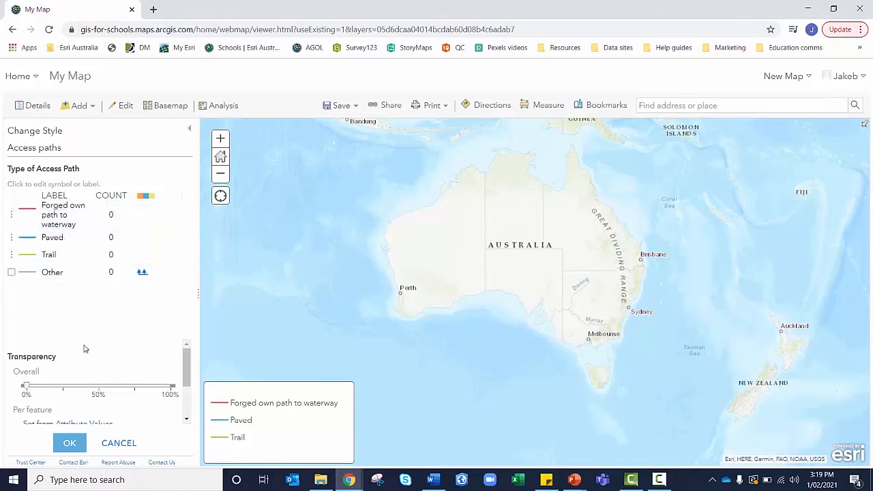
left_click(66, 444)
left_click(68, 442)
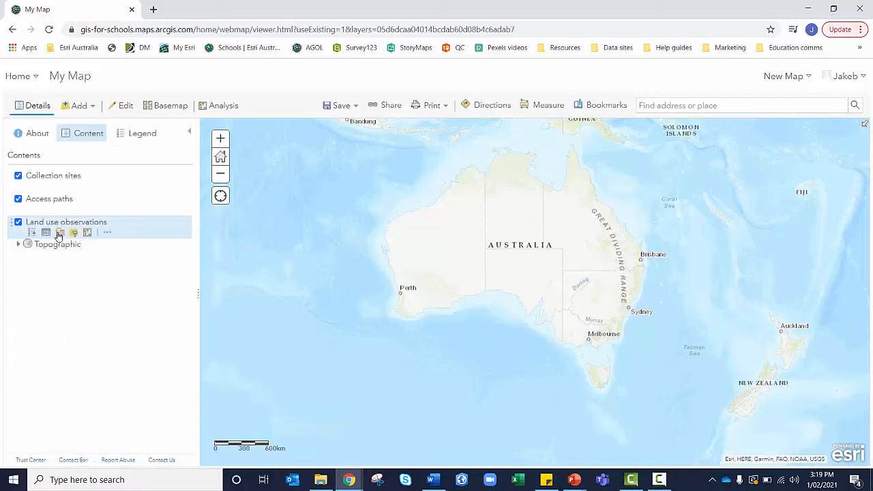
Style the Land use observations layer as a single symbol showing location only
left_click(58, 234)
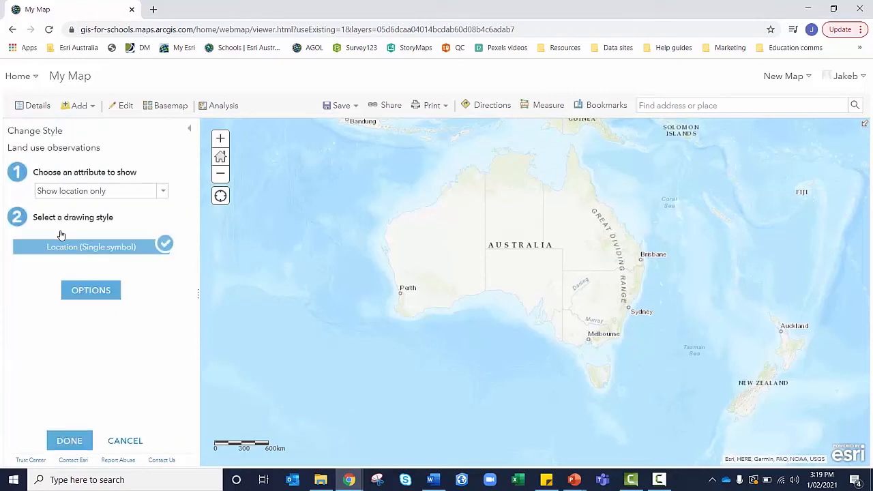
left_click(87, 192)
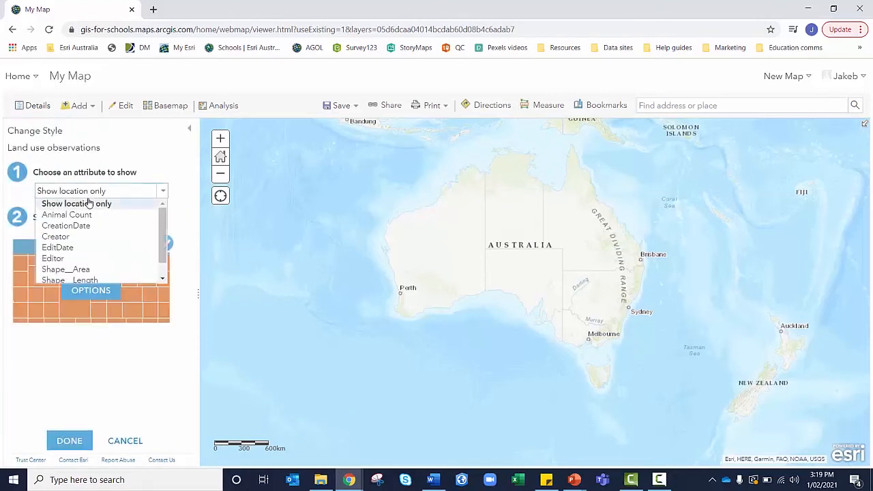
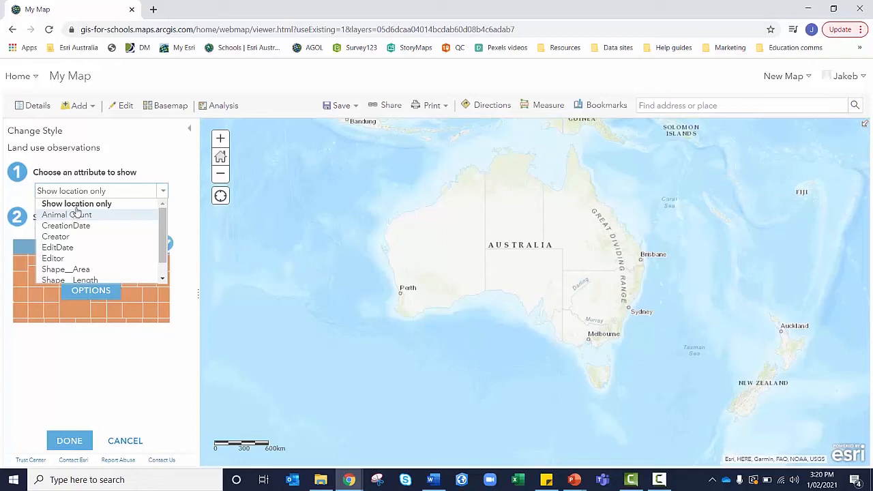
left_click(76, 204)
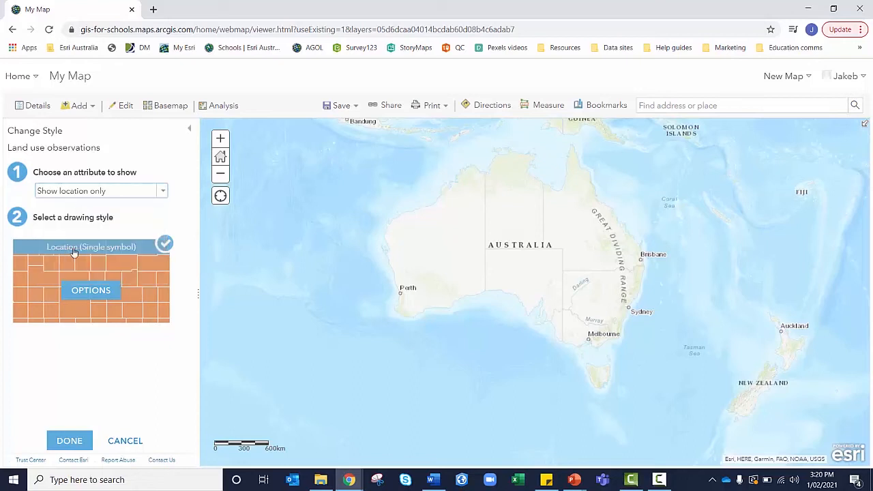
left_click(71, 441)
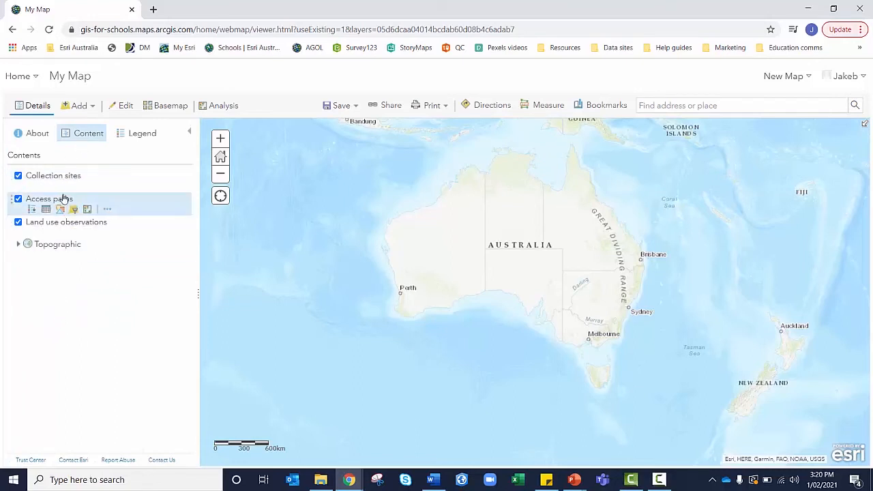
Save the feature templates of the Collection sites layer and of the Access paths layer in the new-feature manager
left_click(120, 107)
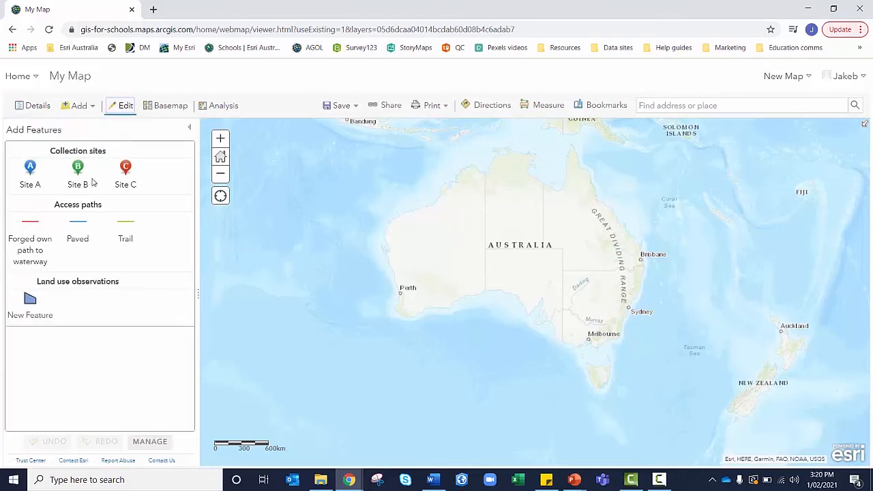
left_click(143, 443)
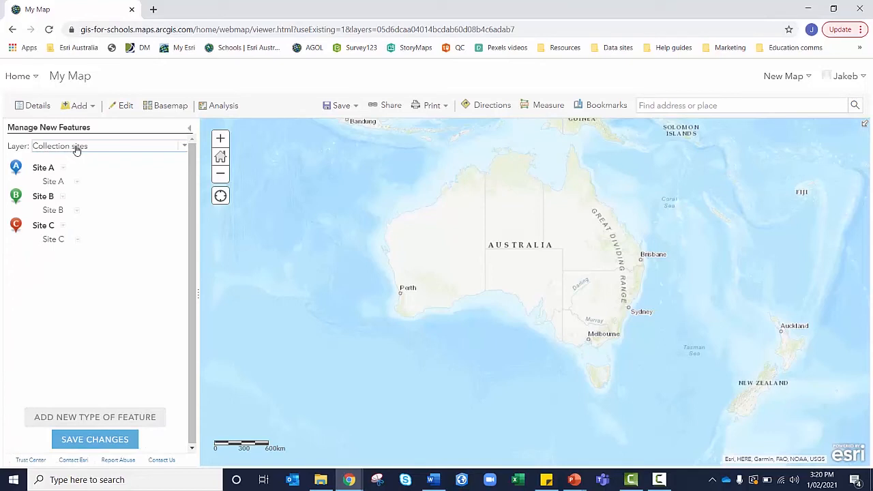
left_click(100, 442)
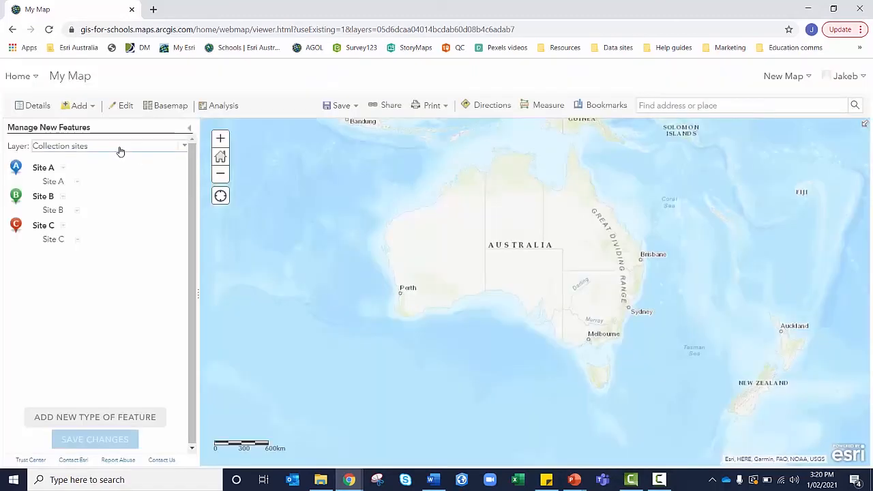
left_click(117, 149)
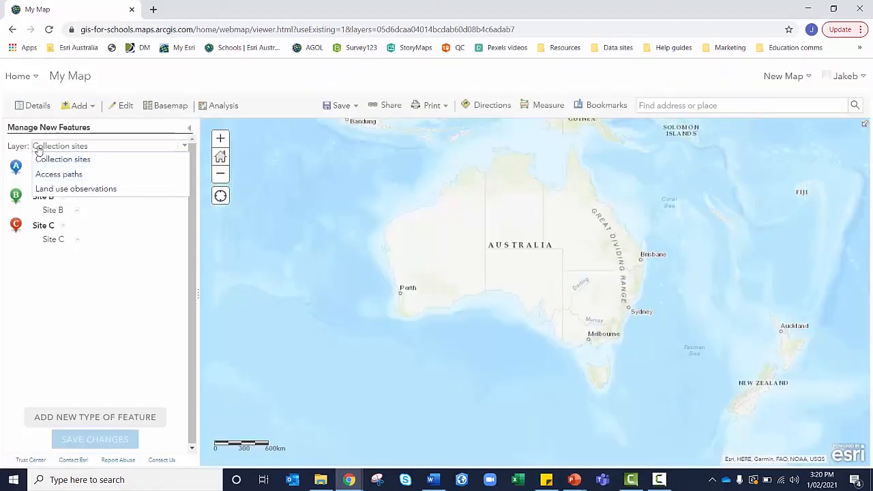
left_click(58, 174)
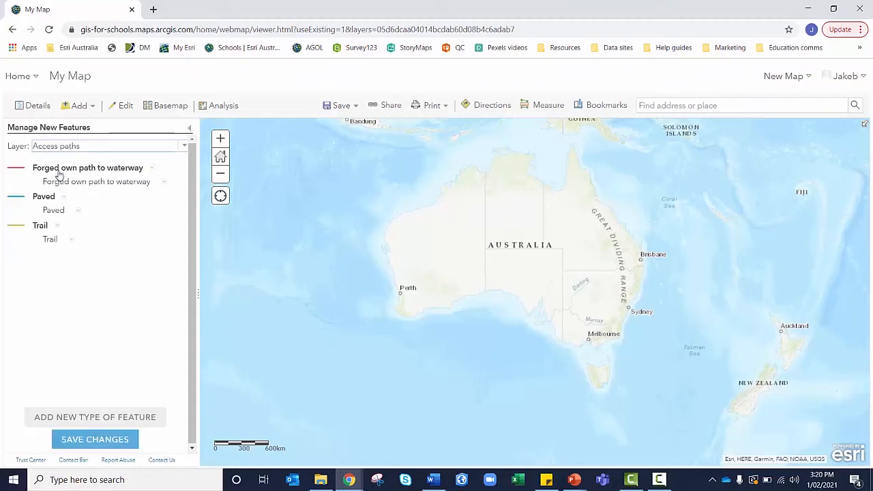
left_click(87, 438)
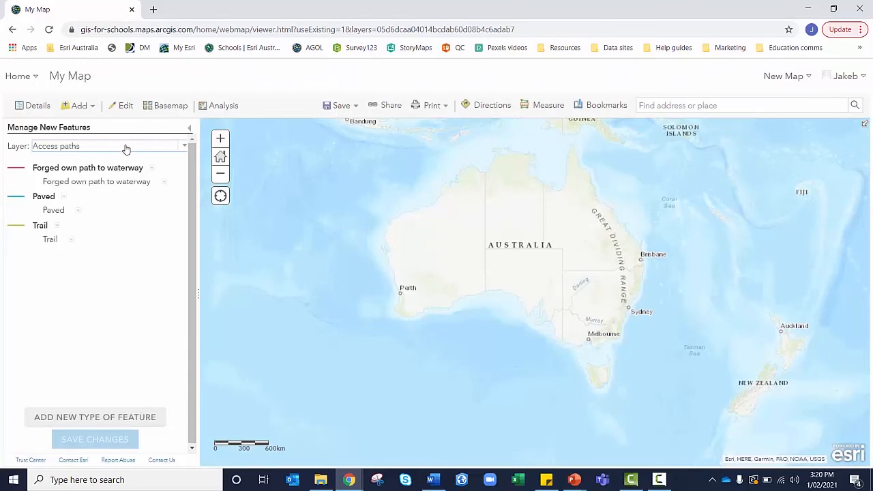
Check the feature template of the Land use observations layer, return to the feature list and reopen the template manager
left_click(126, 149)
left_click(103, 189)
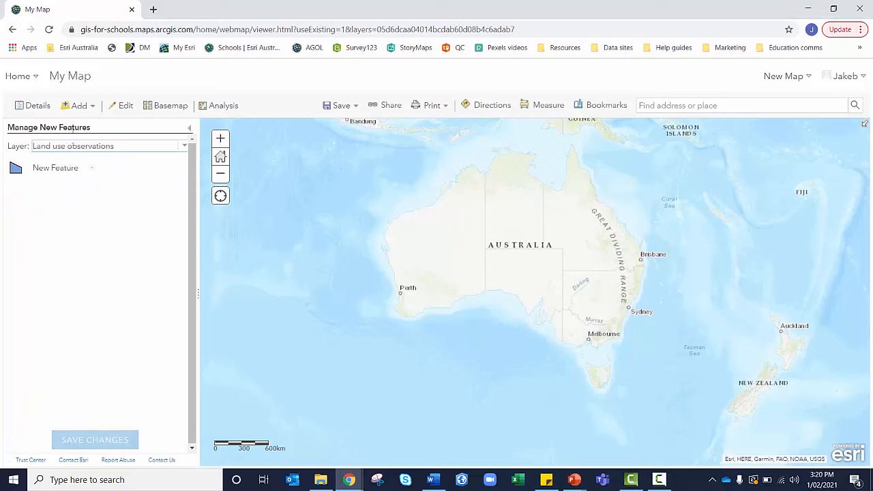
left_click(119, 106)
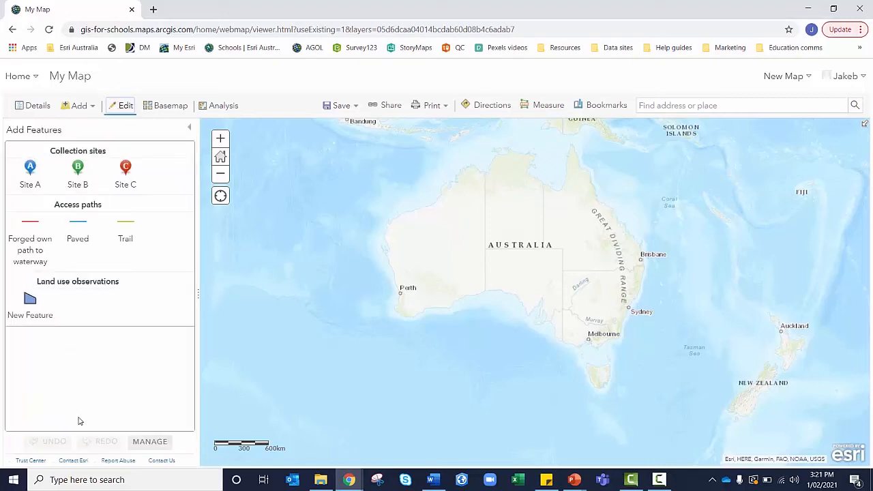
left_click(144, 444)
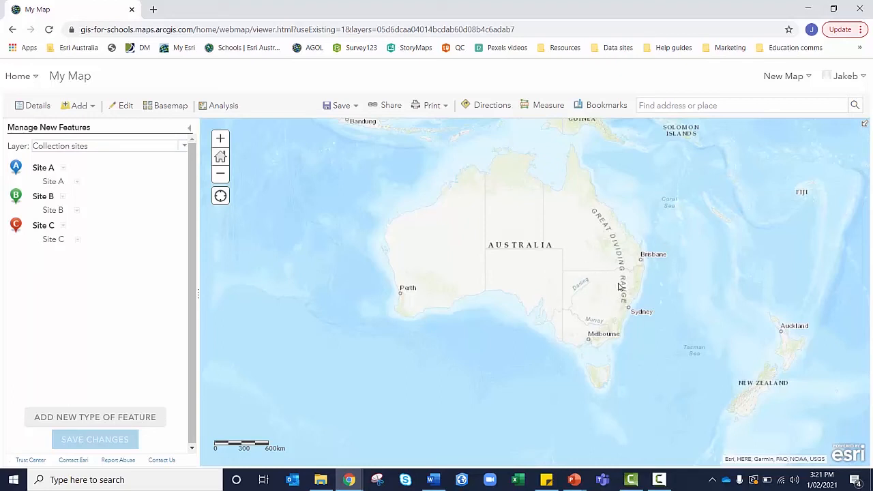
Start saving a copy-ready web map with the title "Field Maps training_Data collection along the Brisbane river"
left_click(341, 107)
left_click(341, 144)
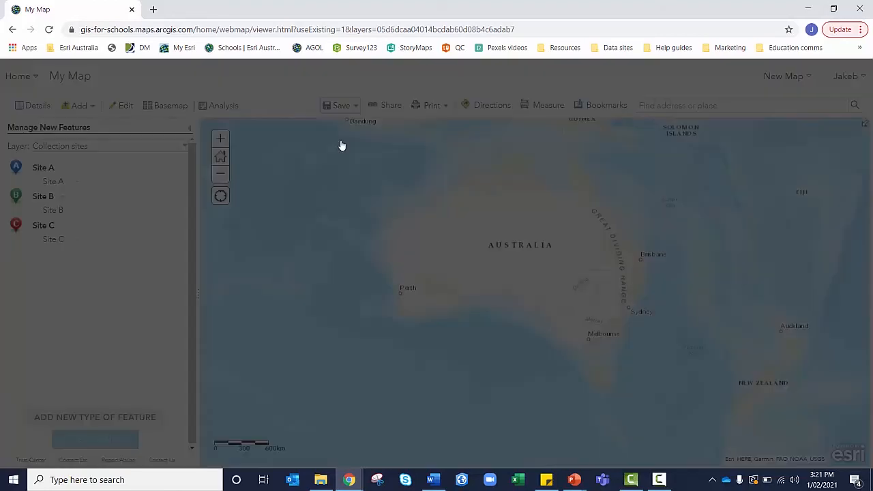
left_click(411, 239)
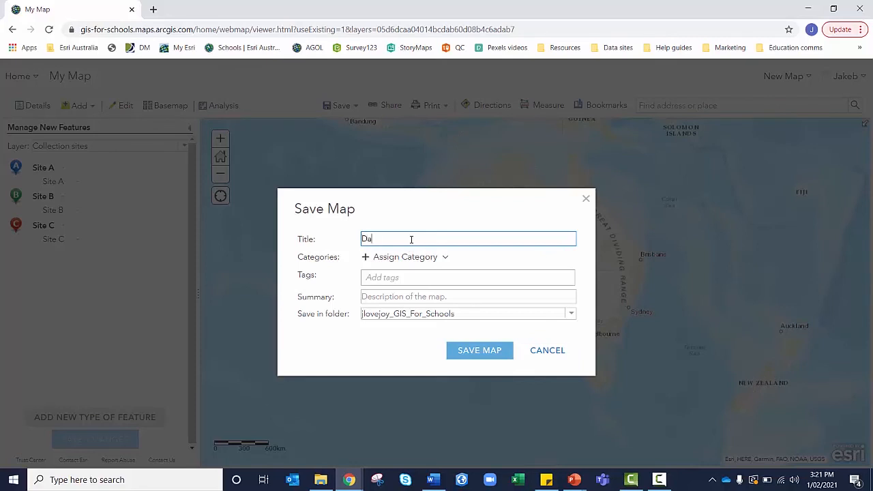
type("Data collection along the Brisbane river")
left_click(424, 275)
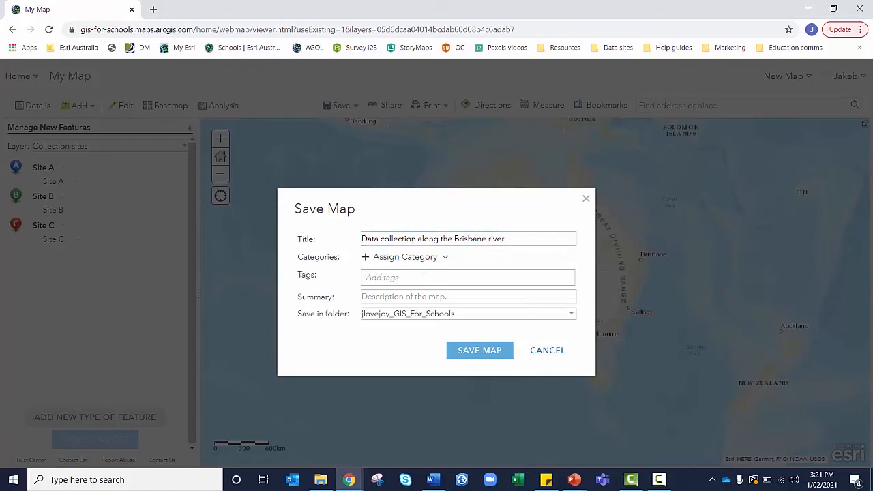
left_click(362, 239)
type("Field Maps t")
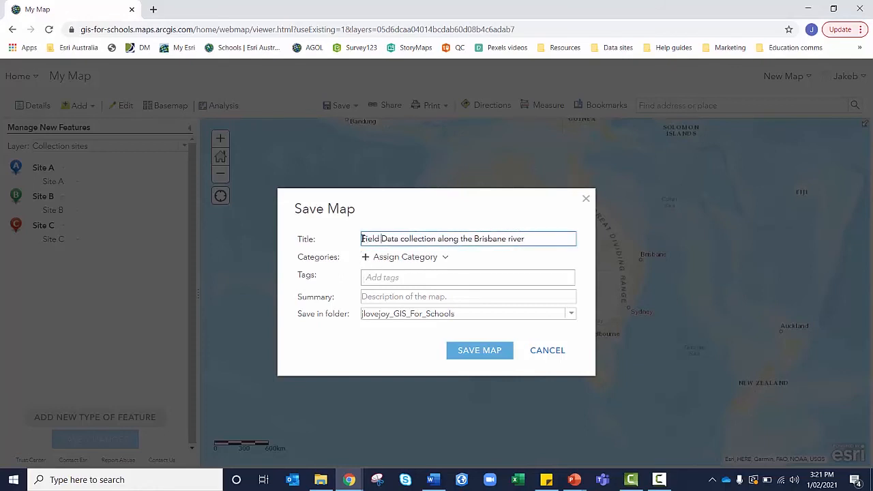
type("raining_")
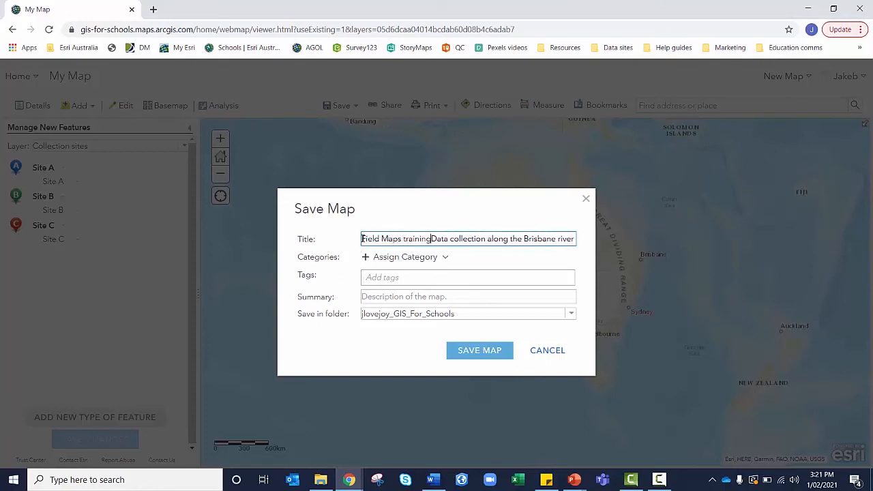
Add the tag "data collection", leave the summary empty and save the map
left_click(376, 278)
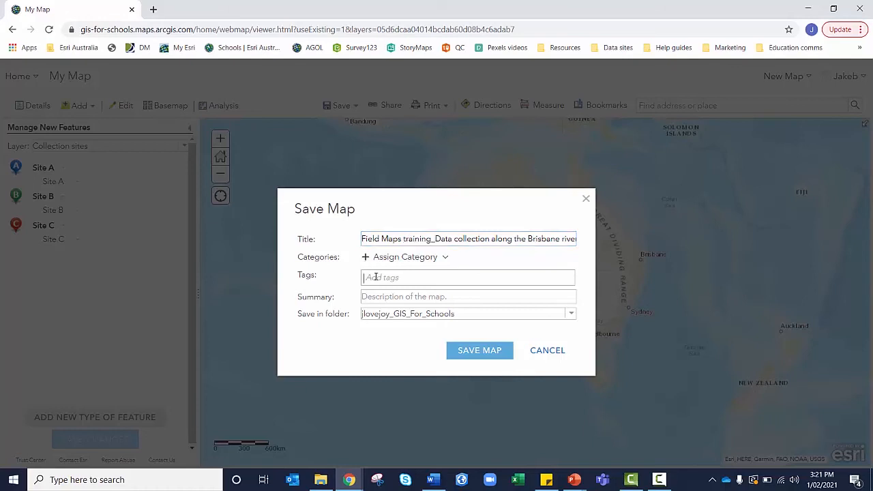
type("data collection")
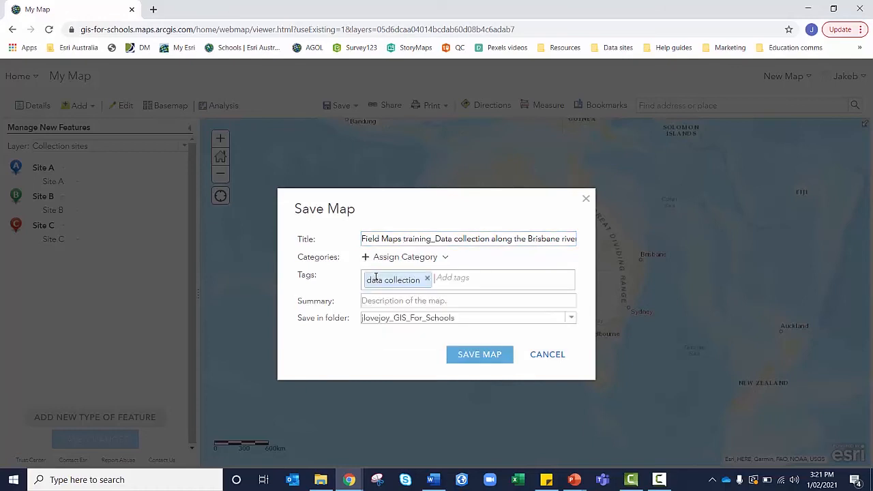
key("Return")
left_click(366, 299)
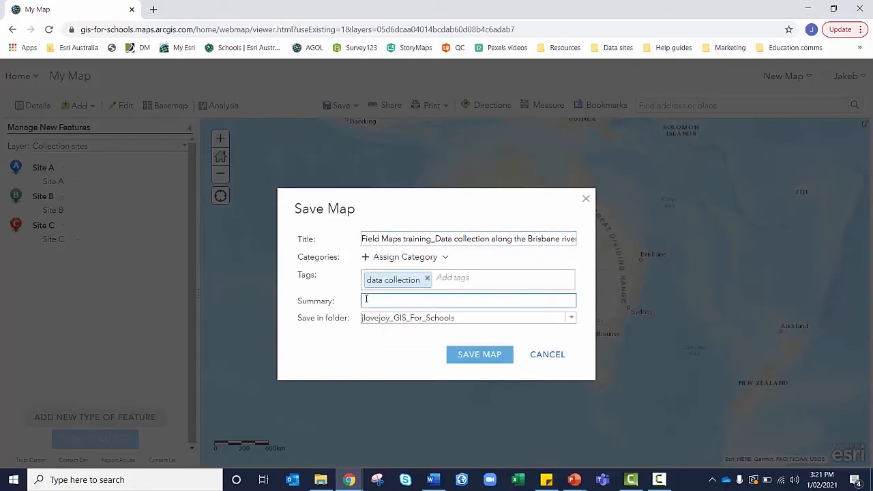
left_click(479, 356)
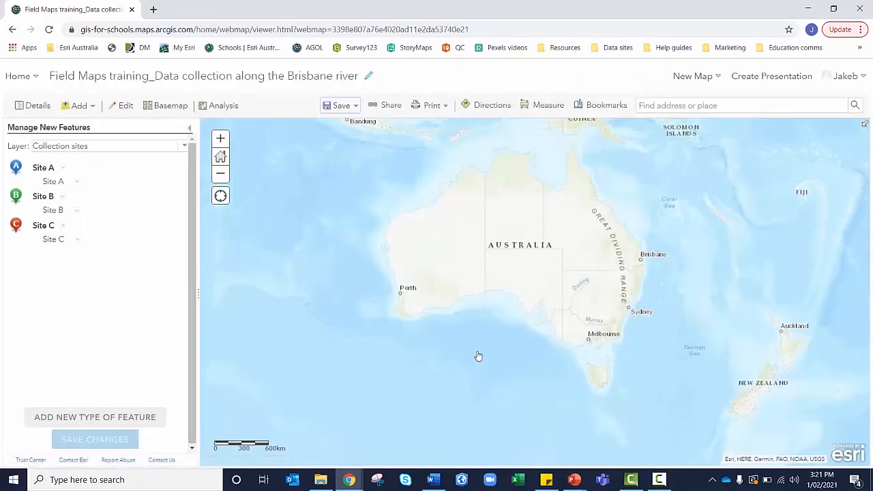
Switch to the PowerPoint slide show to read the ArcGIS Field Maps workflow slide, and return to the web map in Chrome
left_click(574, 469)
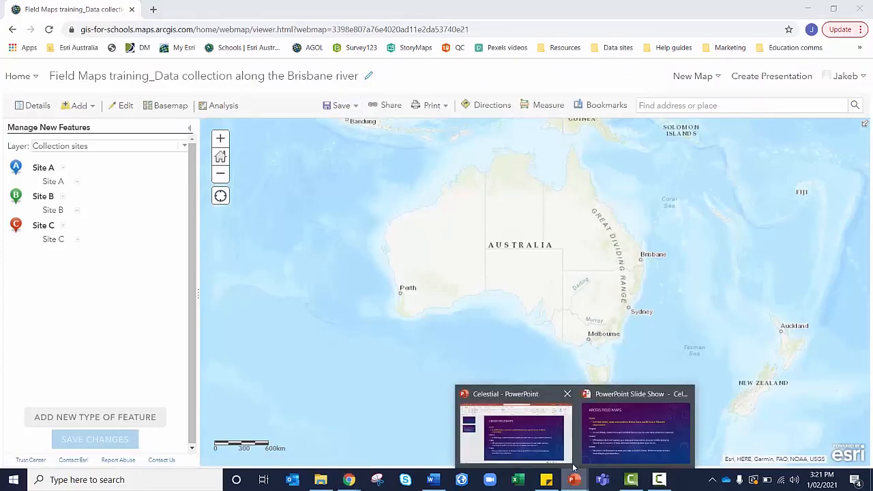
left_click(597, 449)
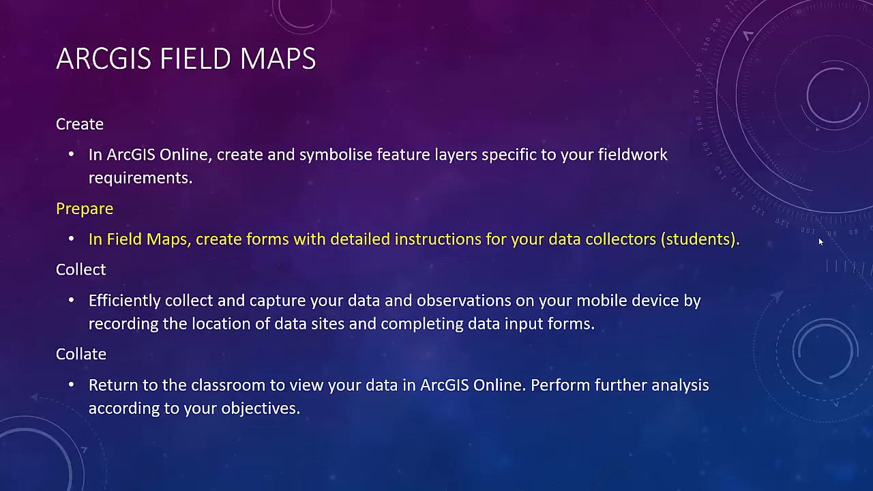
key("alt+Tab")
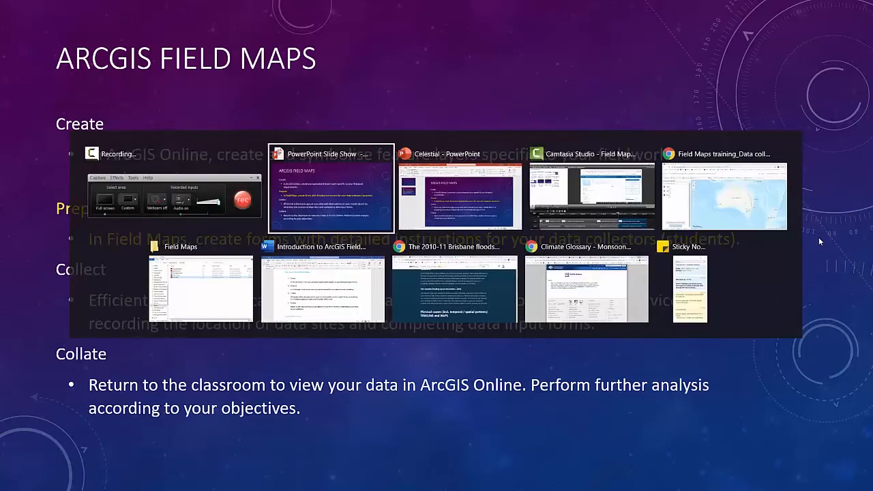
key("Tab")
key("Tab")
key("Tab")
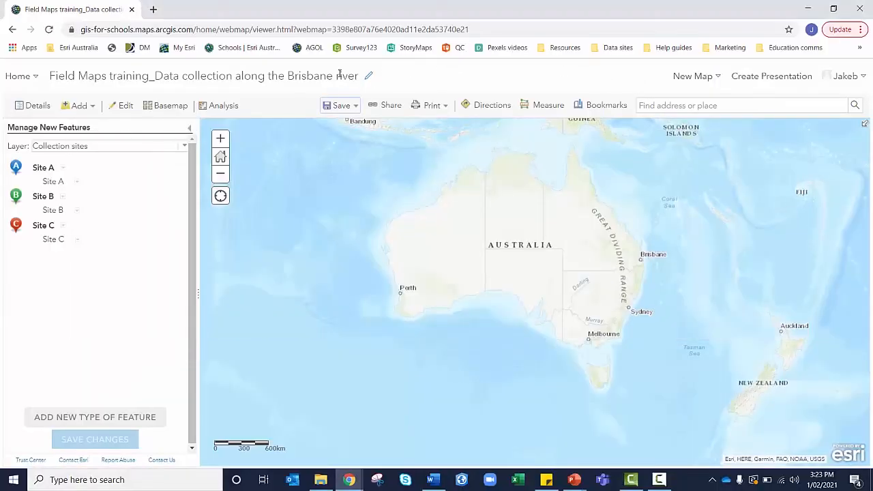
Go to the ArcGIS Online home page and launch the Field Maps web app
left_click(30, 76)
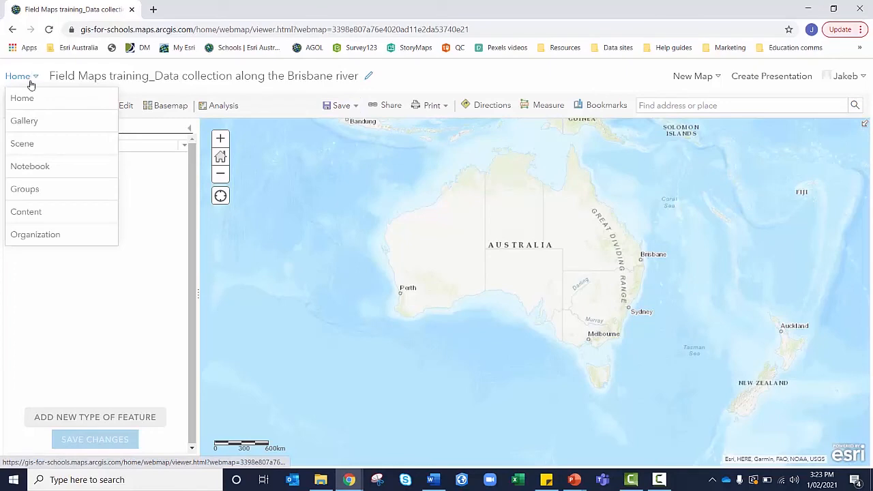
left_click(29, 99)
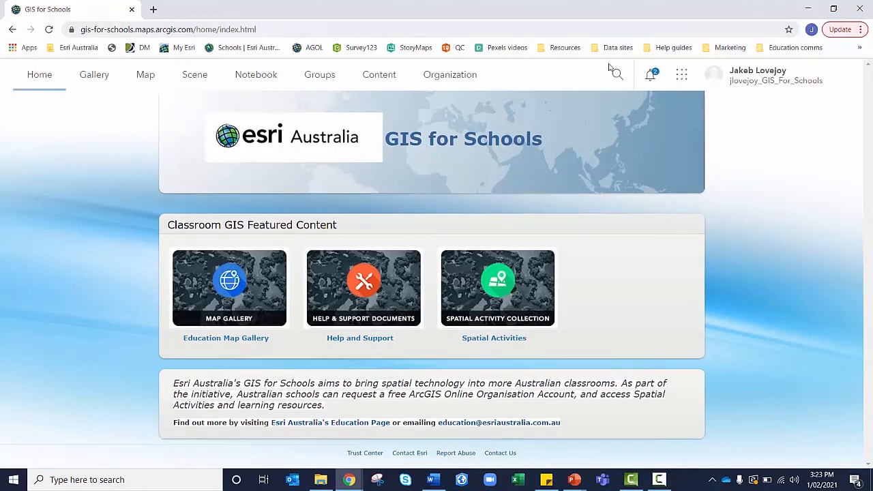
left_click(681, 82)
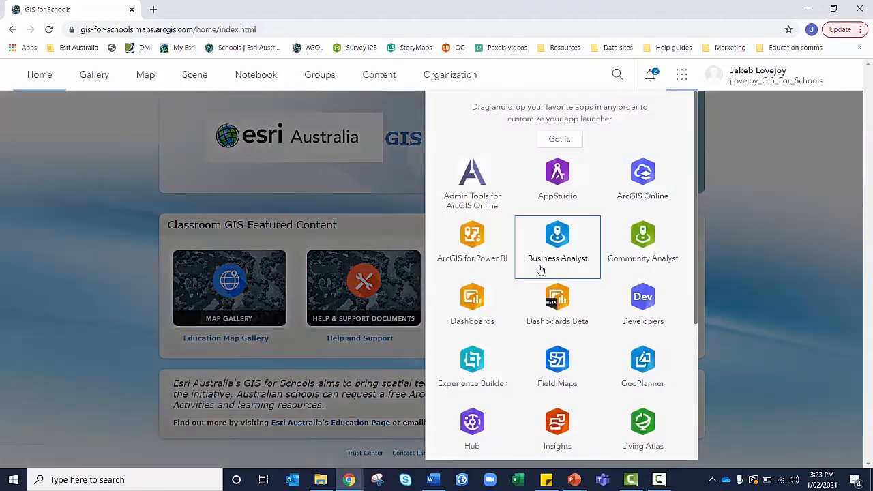
scroll(539, 271, "down", 1)
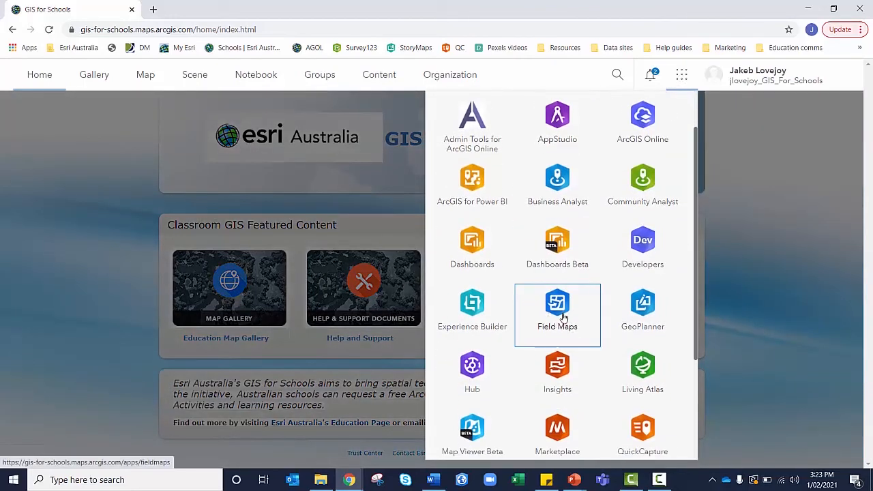
left_click(564, 317)
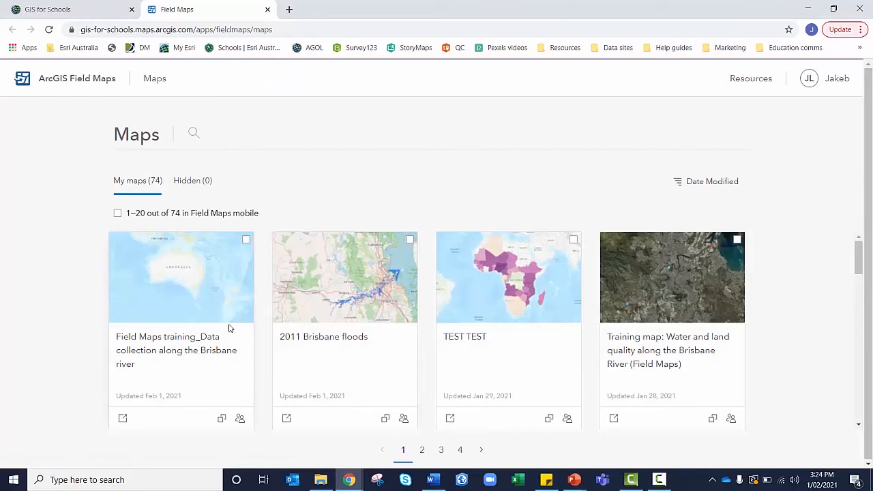
Open the Brisbane river training map's content and bring up the form builder for the Collection sites layer
left_click(175, 343)
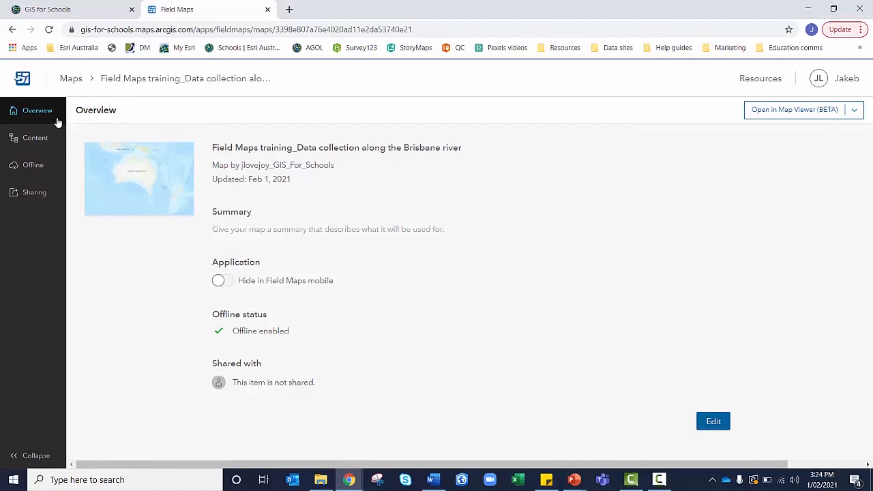
left_click(43, 138)
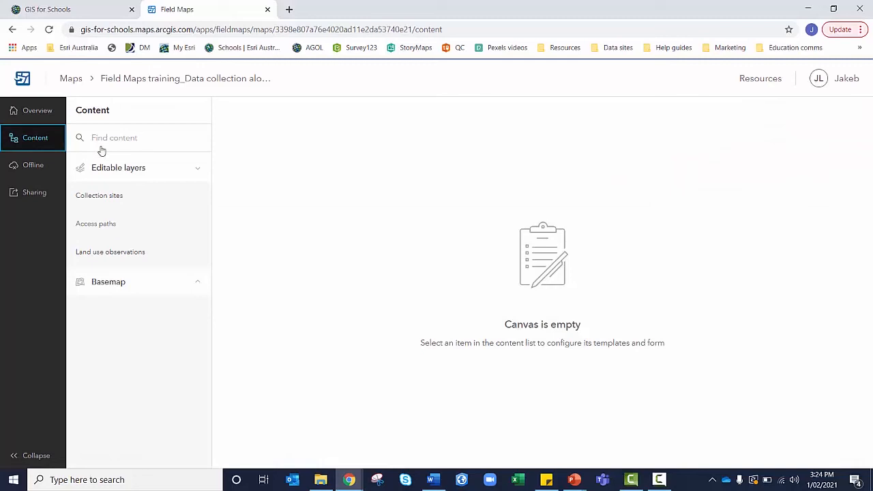
left_click(117, 196)
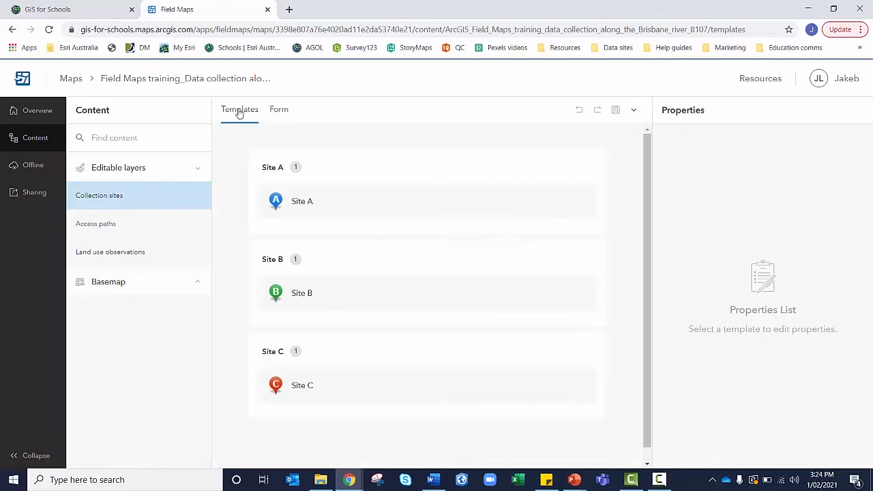
left_click(279, 112)
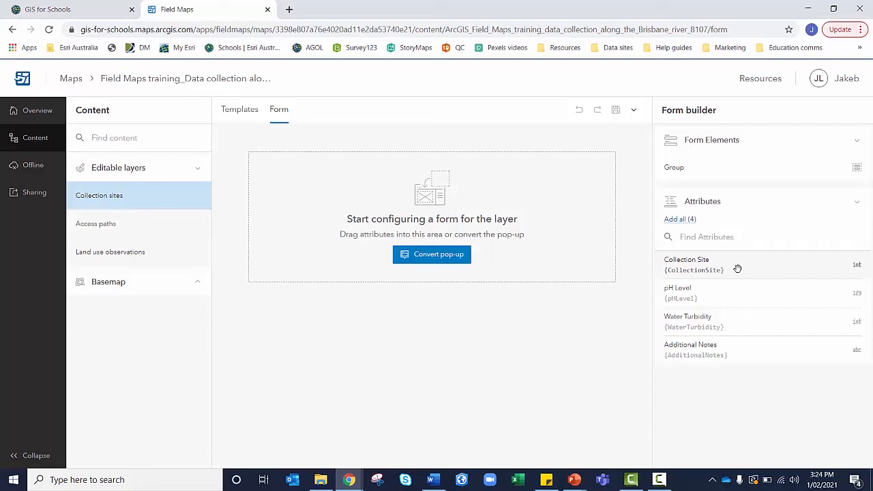
Add the Collection Site attribute to the form as a required field with the hint "Please specify what collection site you are currently at."
left_click_drag(737, 268, 464, 215)
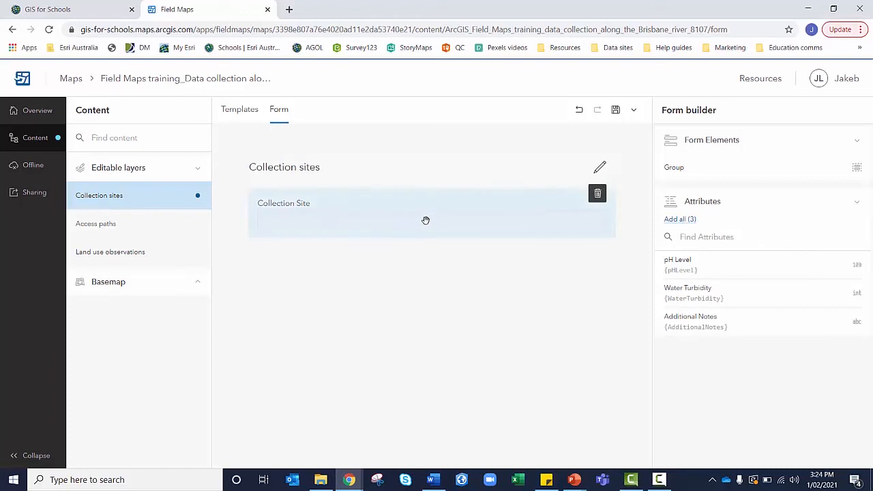
left_click(427, 220)
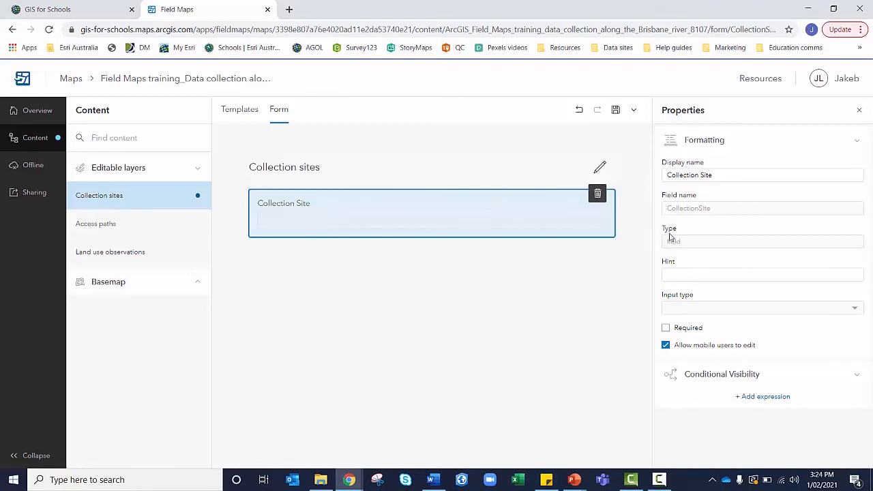
left_click(695, 278)
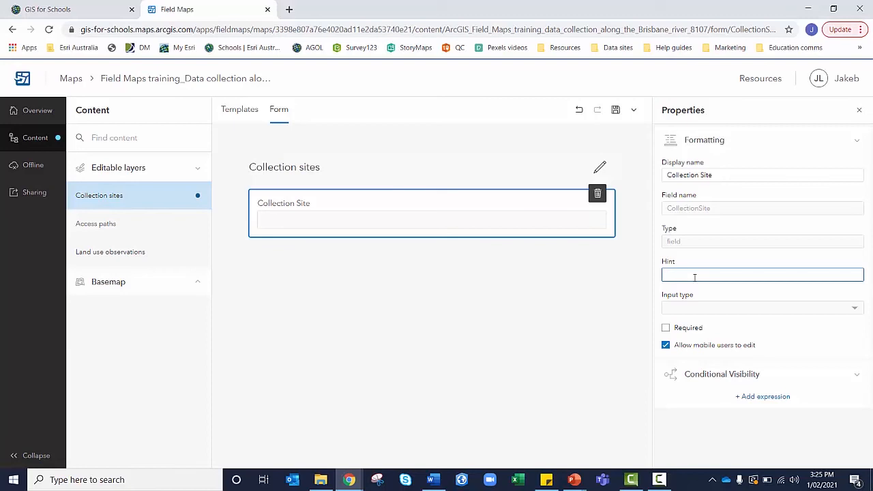
type("Please spec")
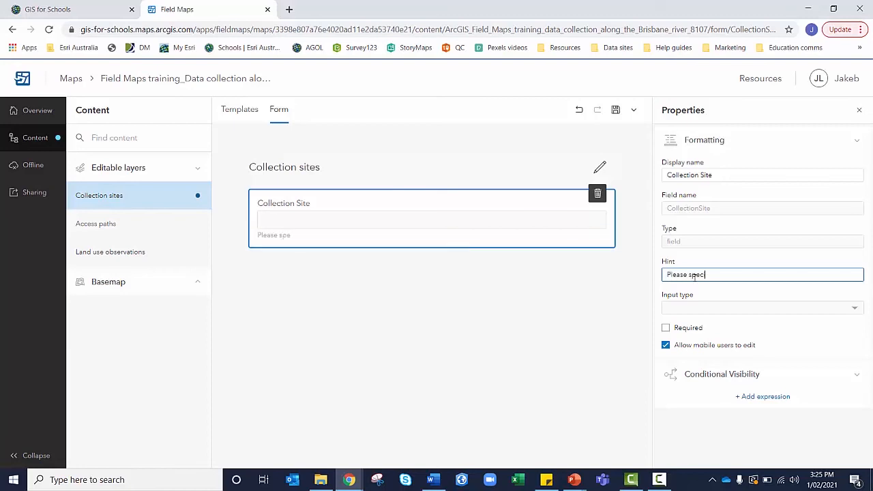
type("ify what collection site you")
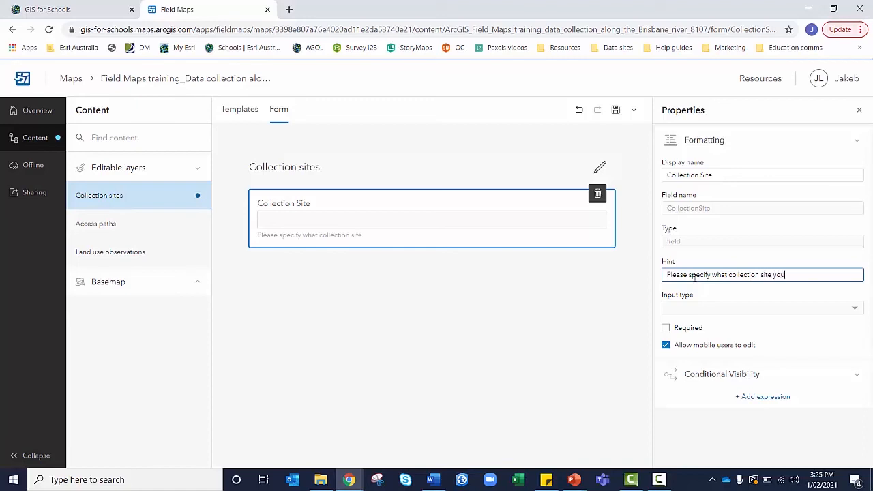
type(" are currently at.")
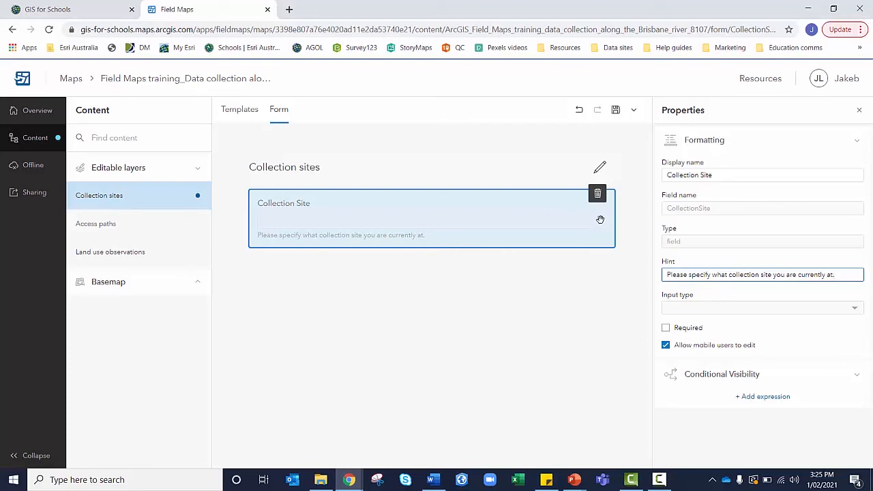
left_click(666, 329)
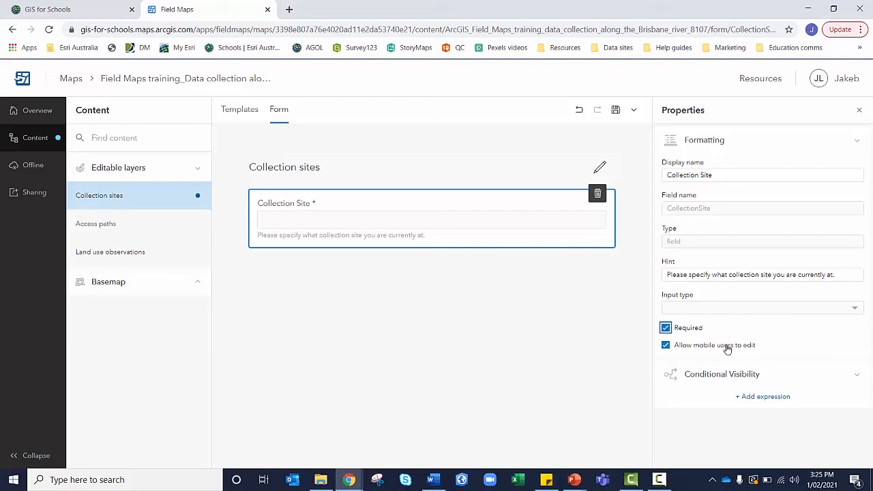
left_click(611, 342)
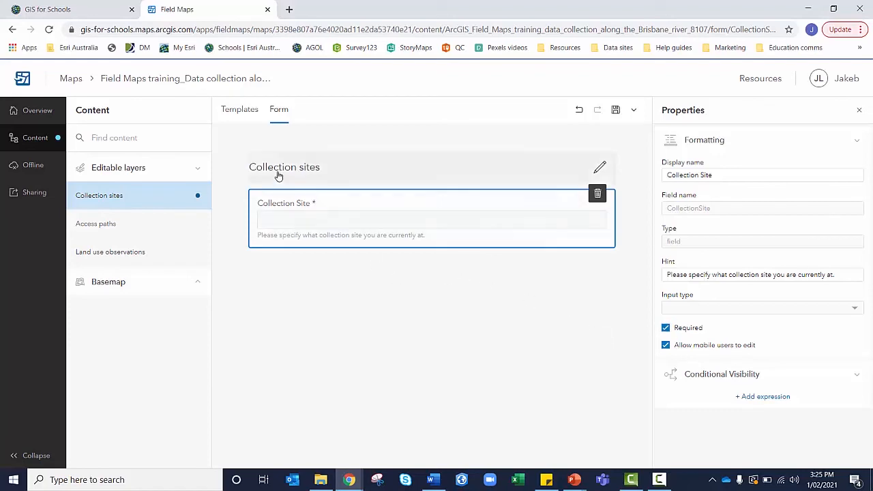
Return to the attribute list and add pH Level, Water Turbidity and Additional Notes to the form below Collection Site, in that order
left_click(861, 141)
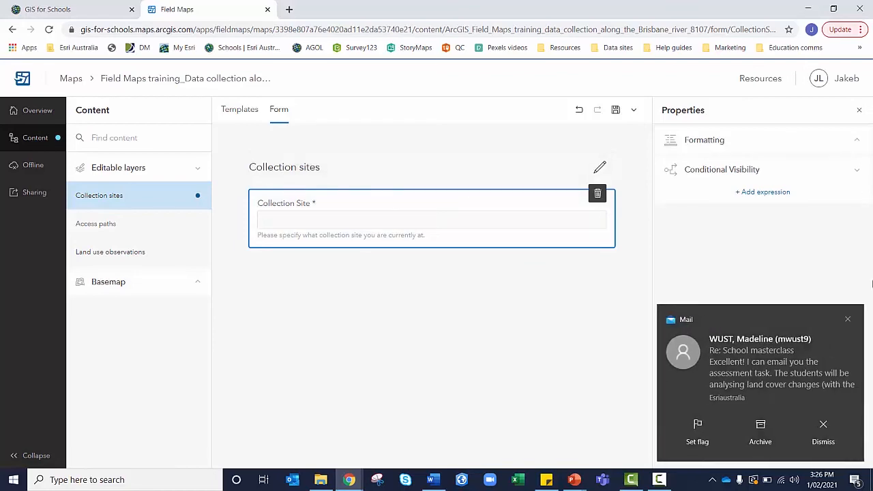
left_click(849, 321)
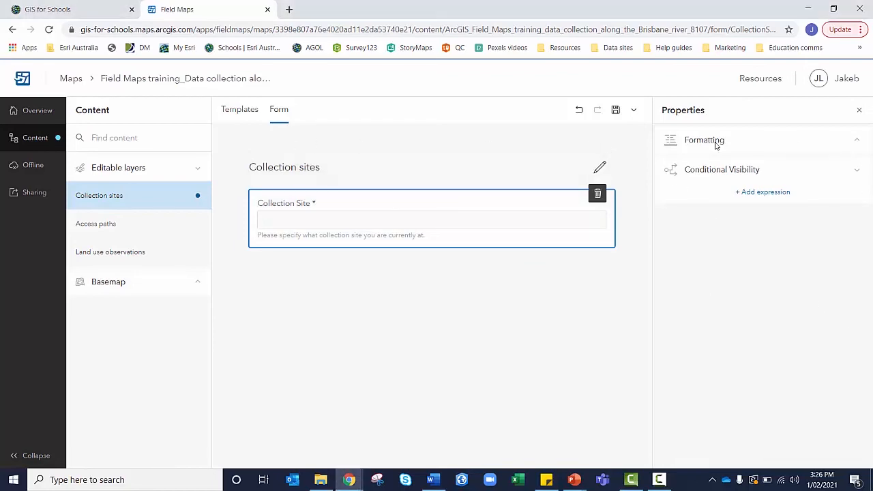
left_click(858, 110)
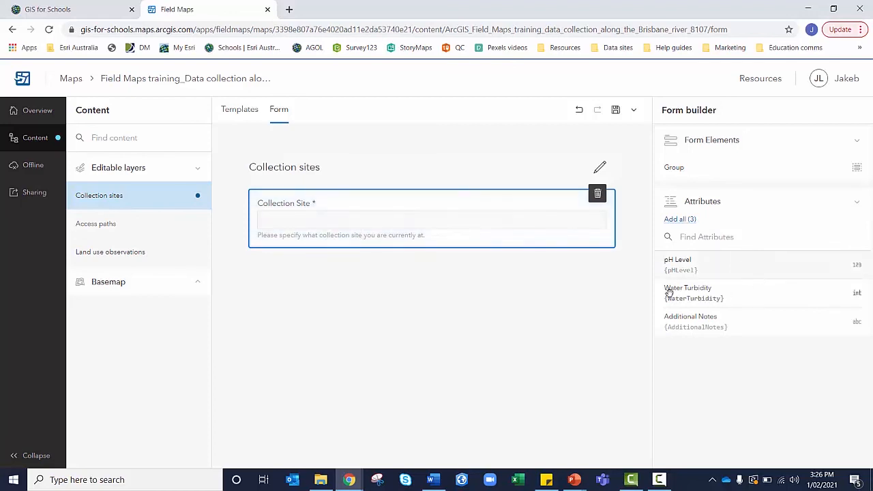
left_click_drag(720, 266, 429, 277)
left_click_drag(717, 266, 477, 257)
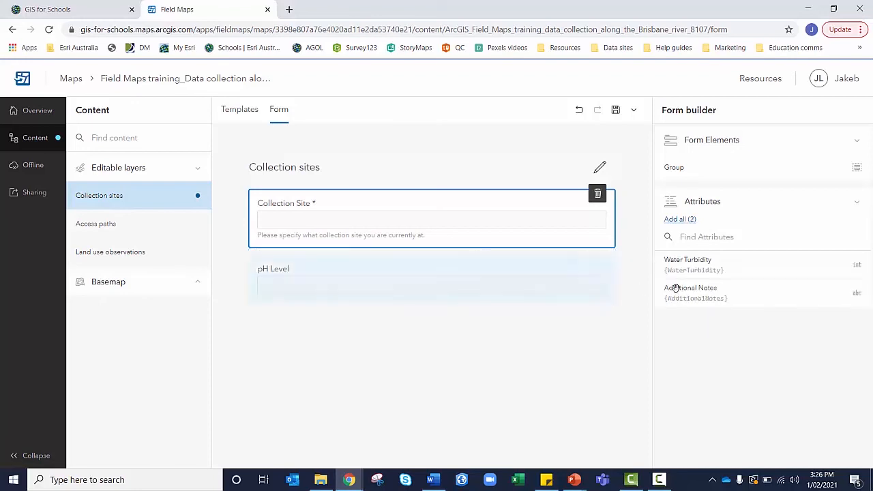
left_click_drag(729, 277, 482, 306)
left_click_drag(682, 262, 444, 361)
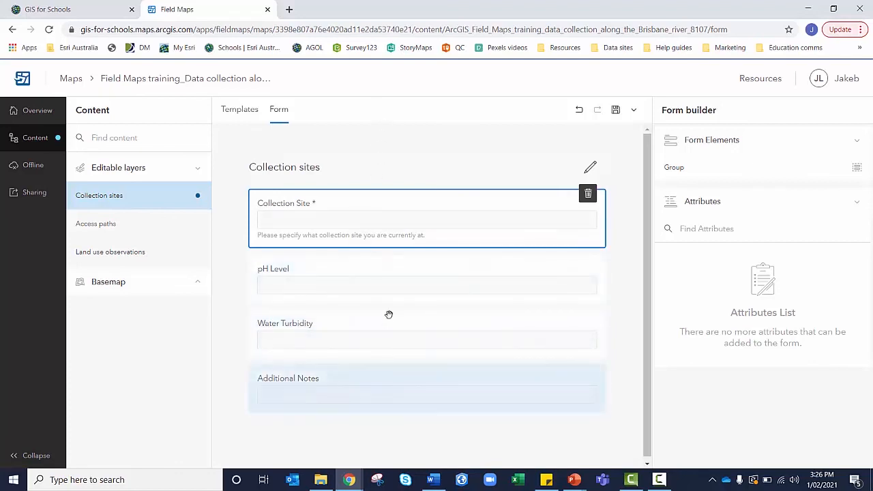
Give the pH Level field the hint "Measure the pH level of the water at this site." and make it required
left_click(398, 271)
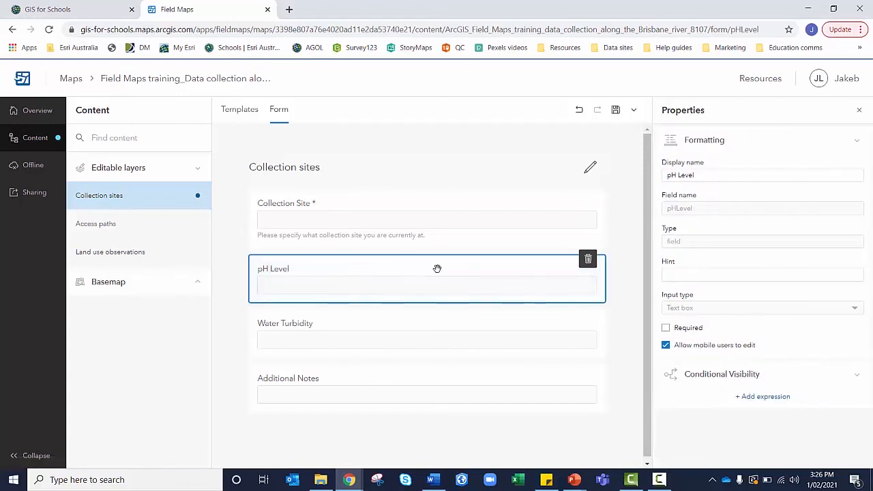
left_click(674, 272)
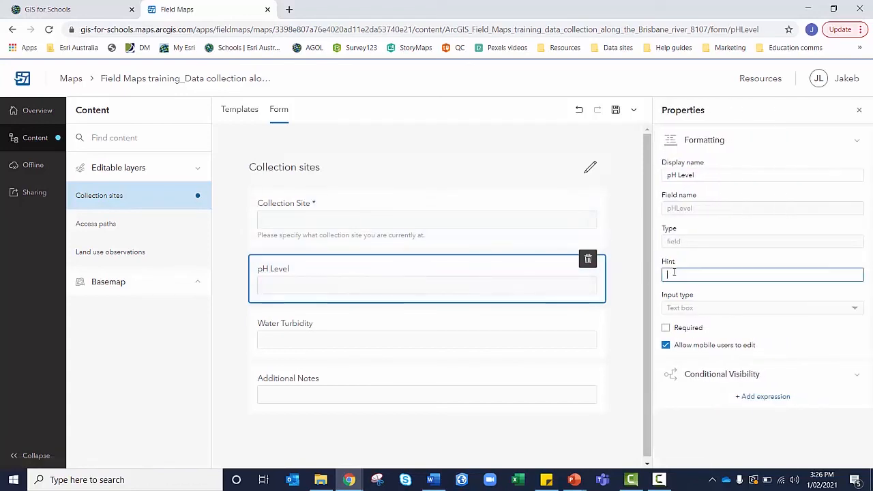
type("Measure the pH level of t")
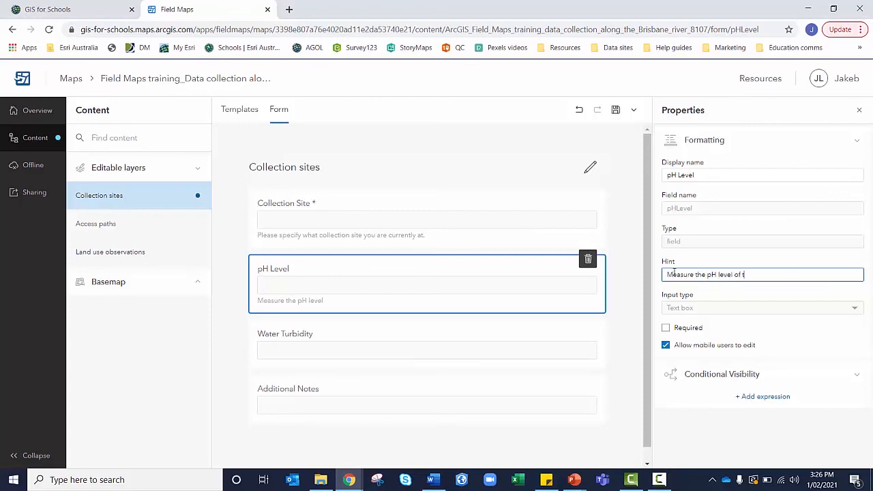
type("he water at this site.")
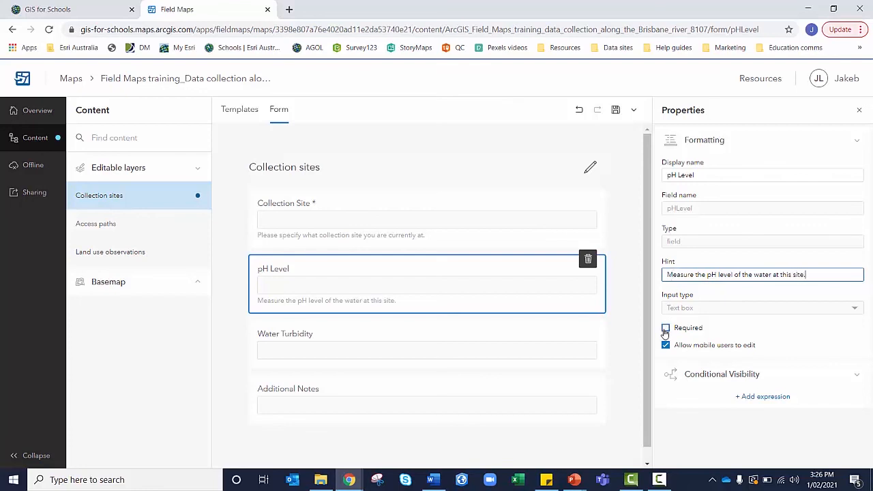
left_click(666, 328)
Make Water Turbidity required with the hint "Scoop a plastic cup's worth of water out of the river and observe its turbidity."
left_click(350, 358)
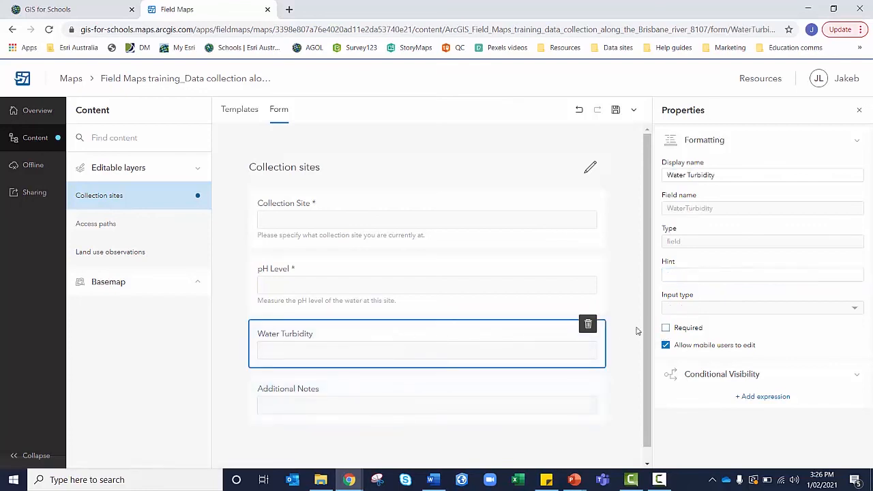
left_click(703, 274)
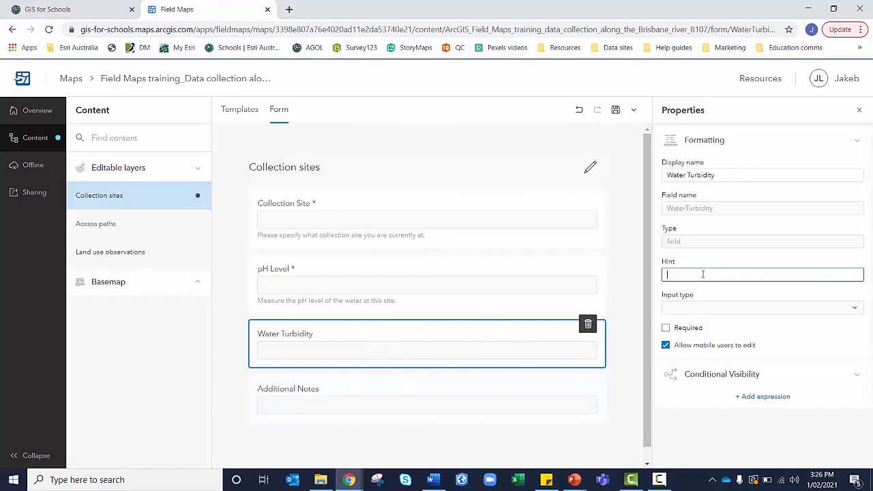
type("Scoop a g")
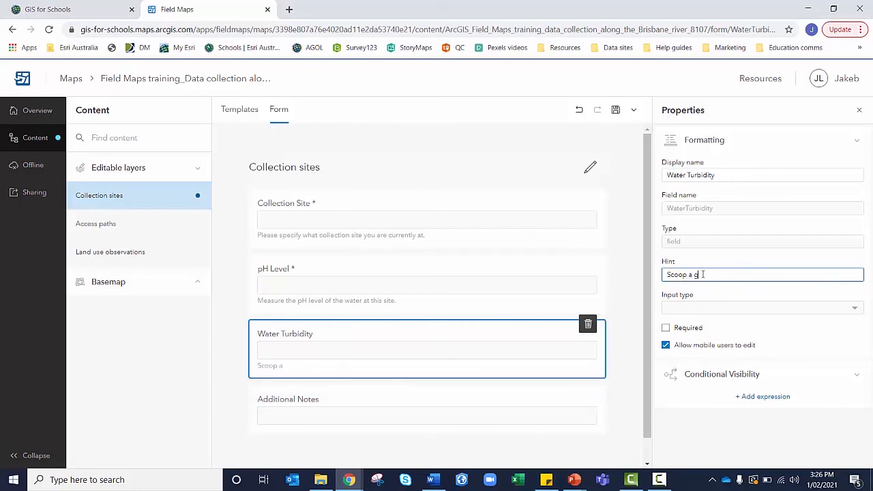
type("lass jar")
key("BackSpace")
key("BackSpace")
key("BackSpace")
key("BackSpace")
key("BackSpace")
key("BackSpace")
type("up's worth of water o")
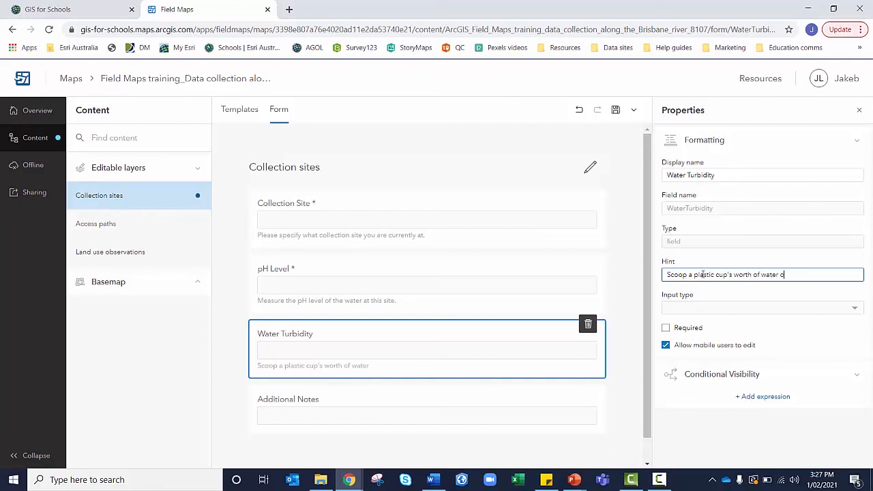
type("ut of the river and obse")
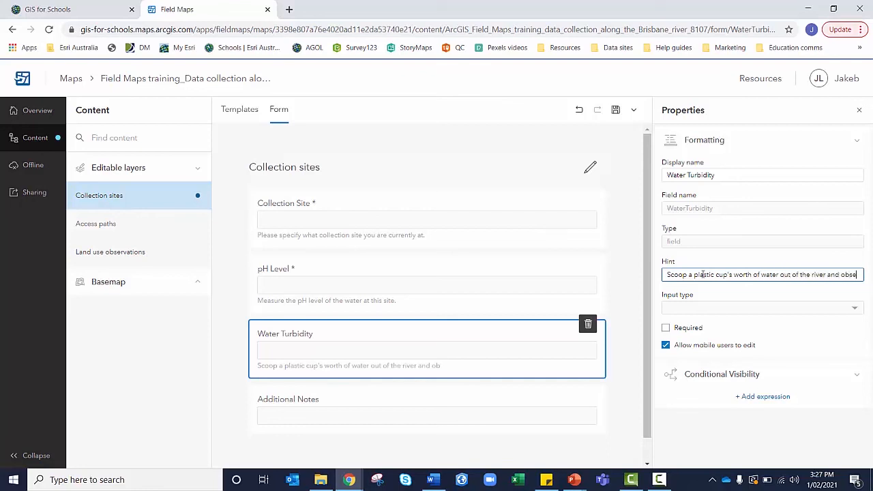
type("rve its turbidity.")
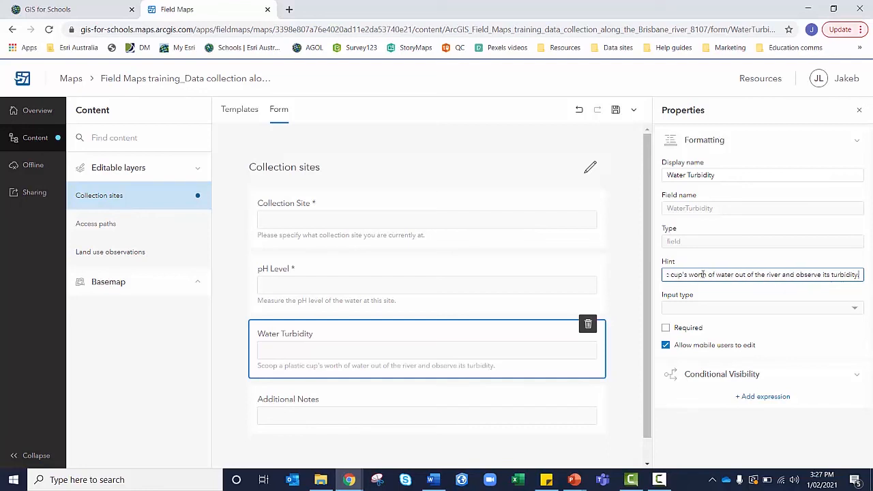
left_click(691, 329)
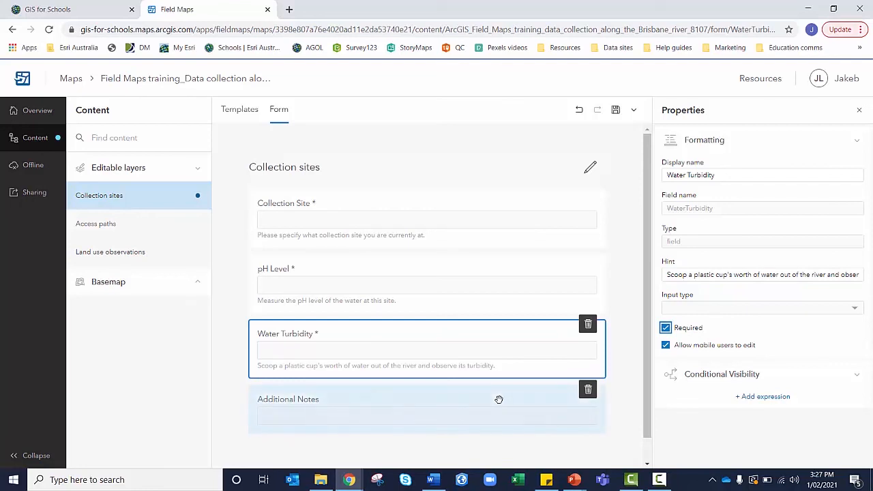
Give Additional Notes the hint "Are there any other observations you would like to make about this site?", leave it optional, and save the form
left_click(499, 400)
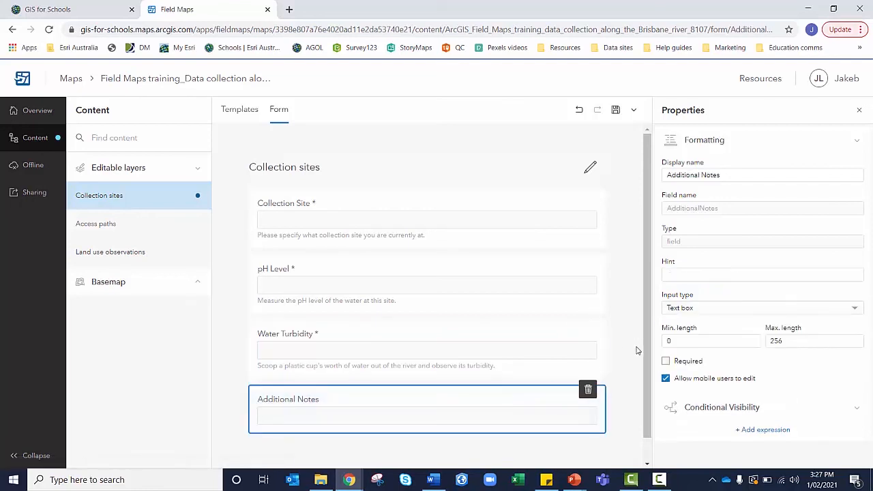
left_click(688, 275)
type("Are")
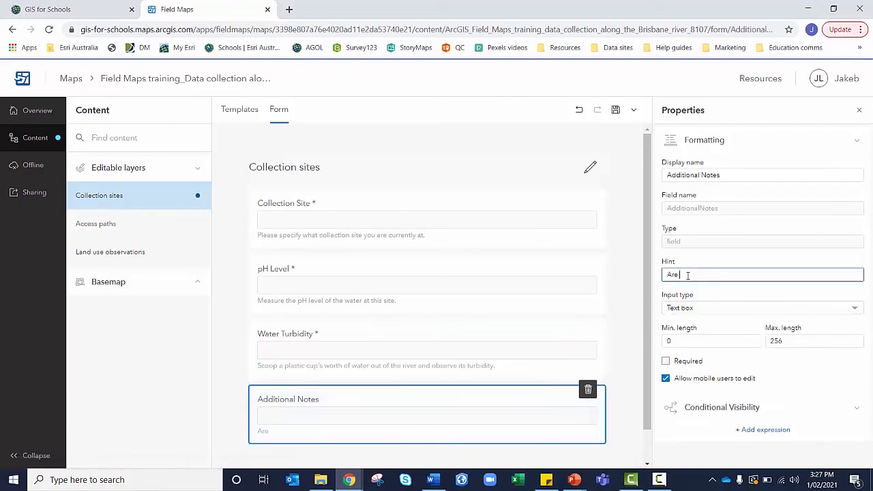
type(" there any other observations you wo")
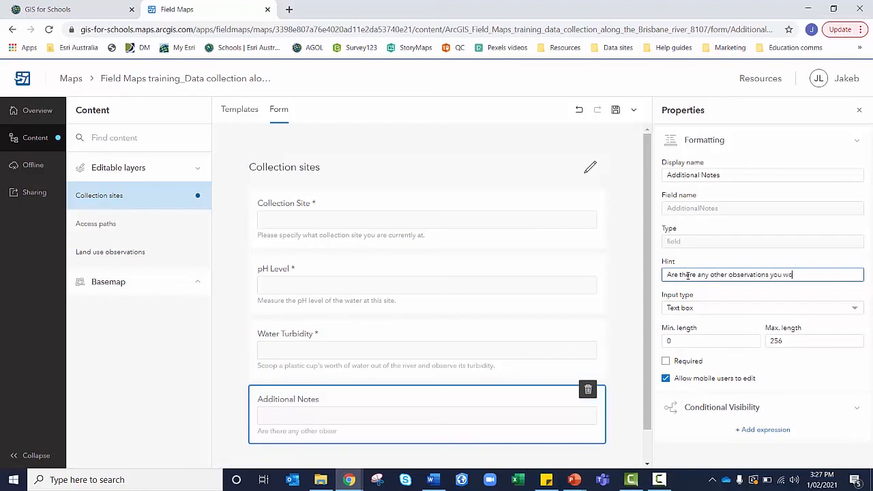
type("uld like to make about this site")
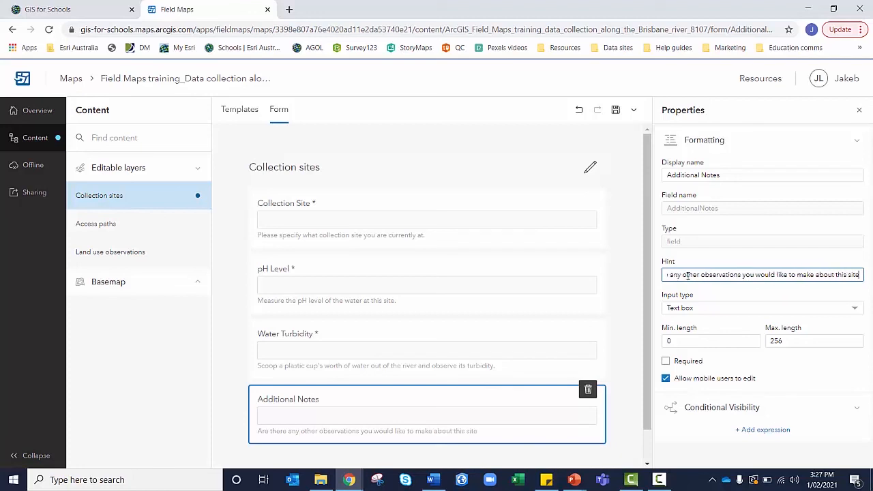
type("?")
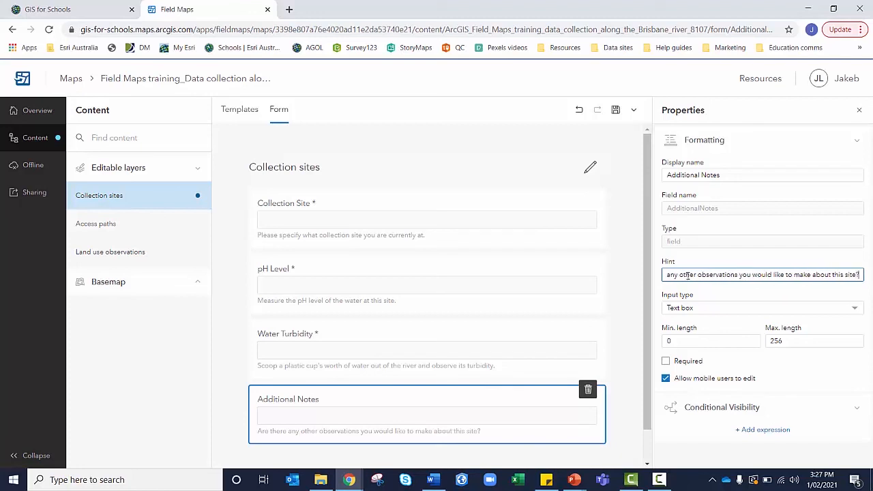
left_click(666, 362)
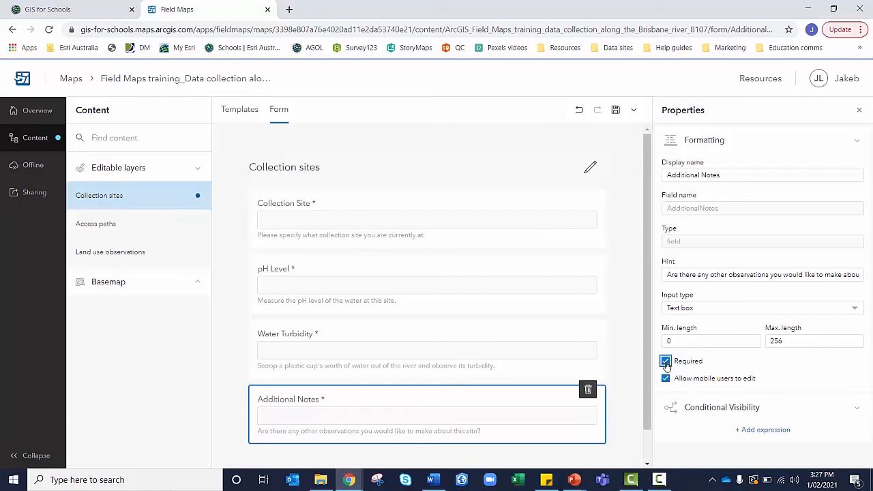
left_click(666, 362)
left_click(620, 110)
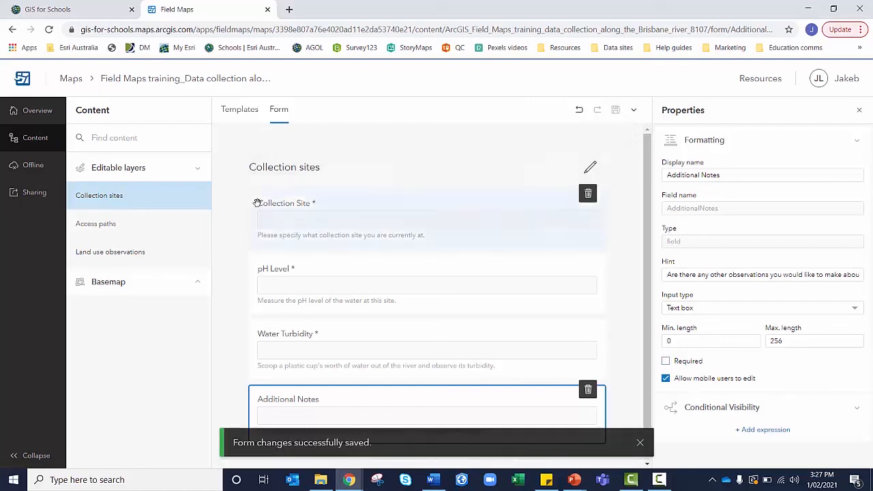
View the form builder for the Access paths layer and return to the Collection sites form
left_click(134, 231)
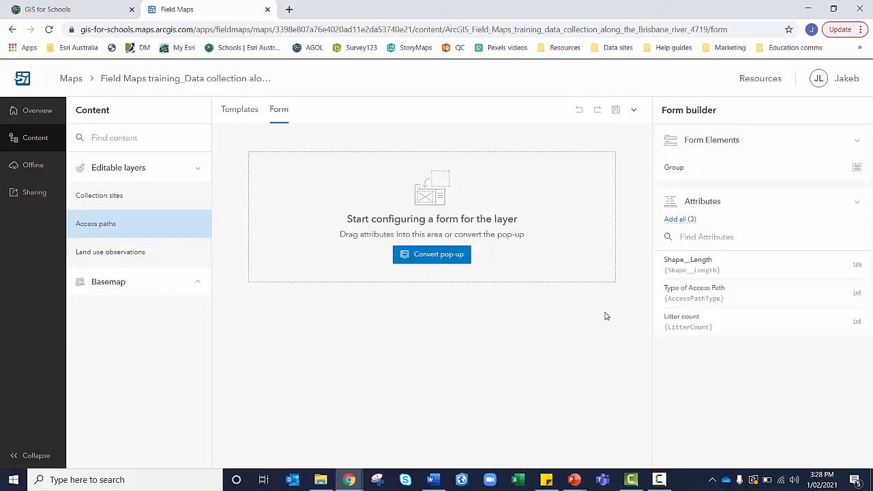
left_click(94, 196)
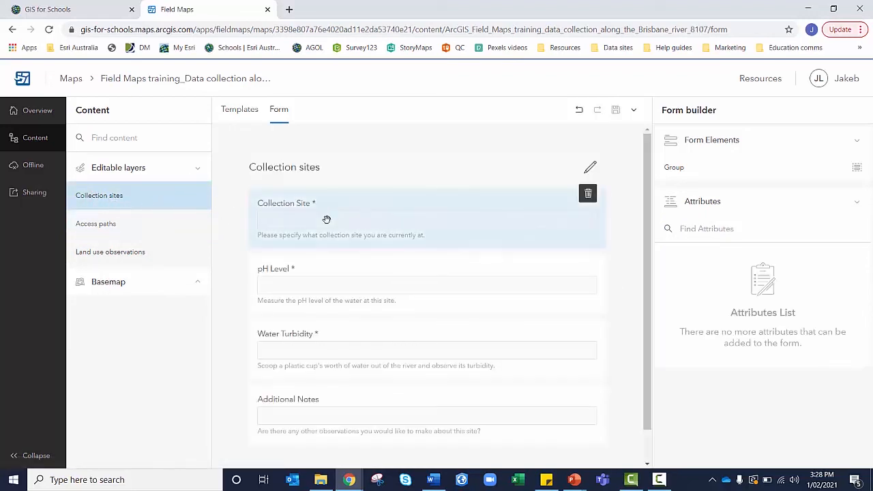
Move Additional Notes above Water Turbidity, put it back at the end of the form, and save the form
scroll(257, 201, "down", 1)
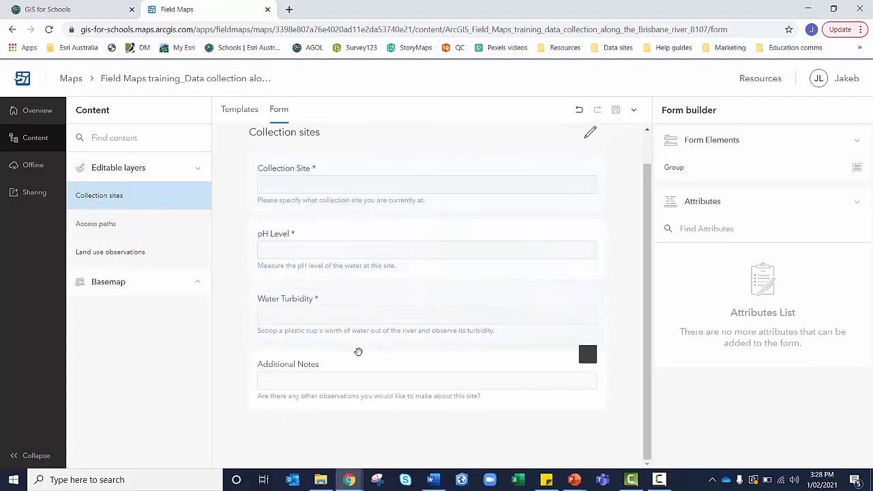
left_click_drag(355, 367, 341, 282)
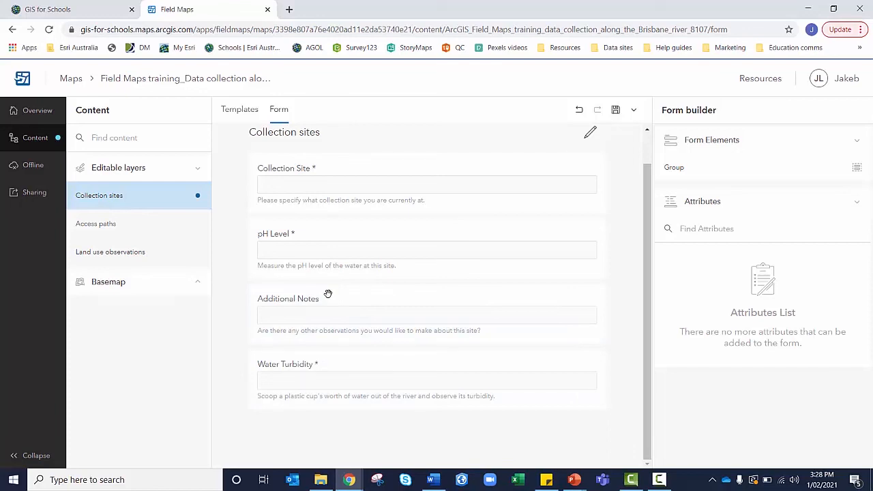
left_click_drag(327, 298, 302, 399)
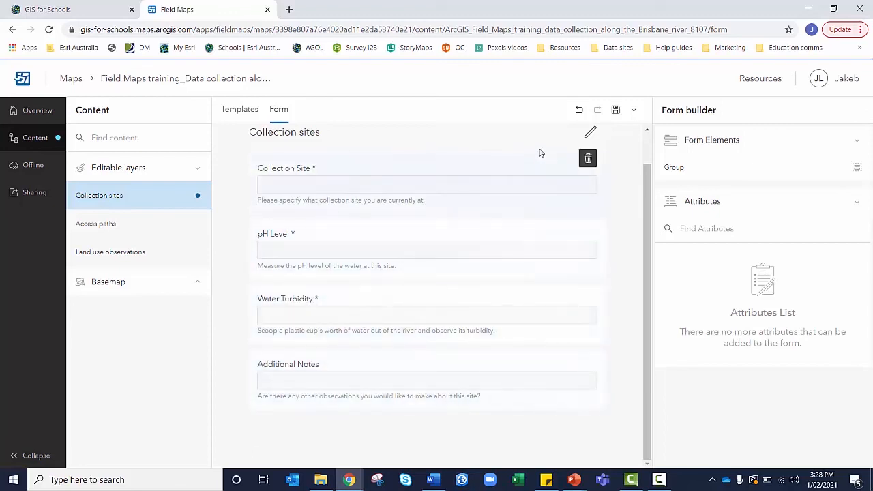
left_click(614, 112)
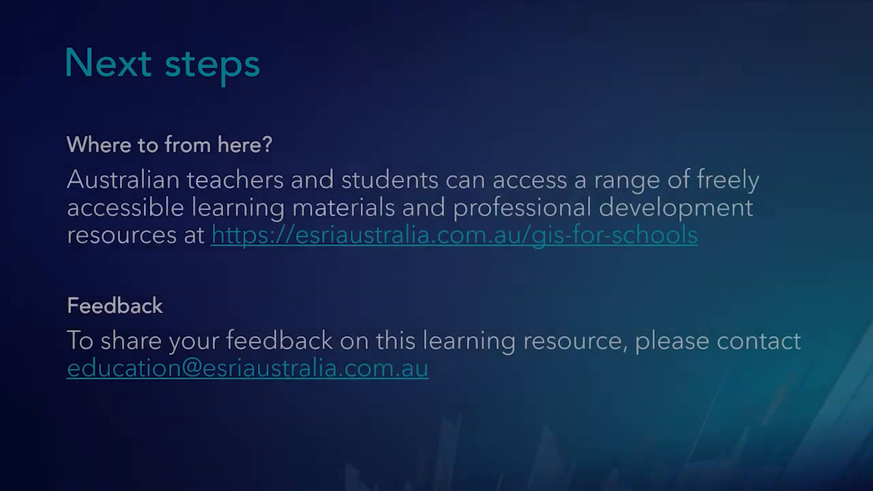